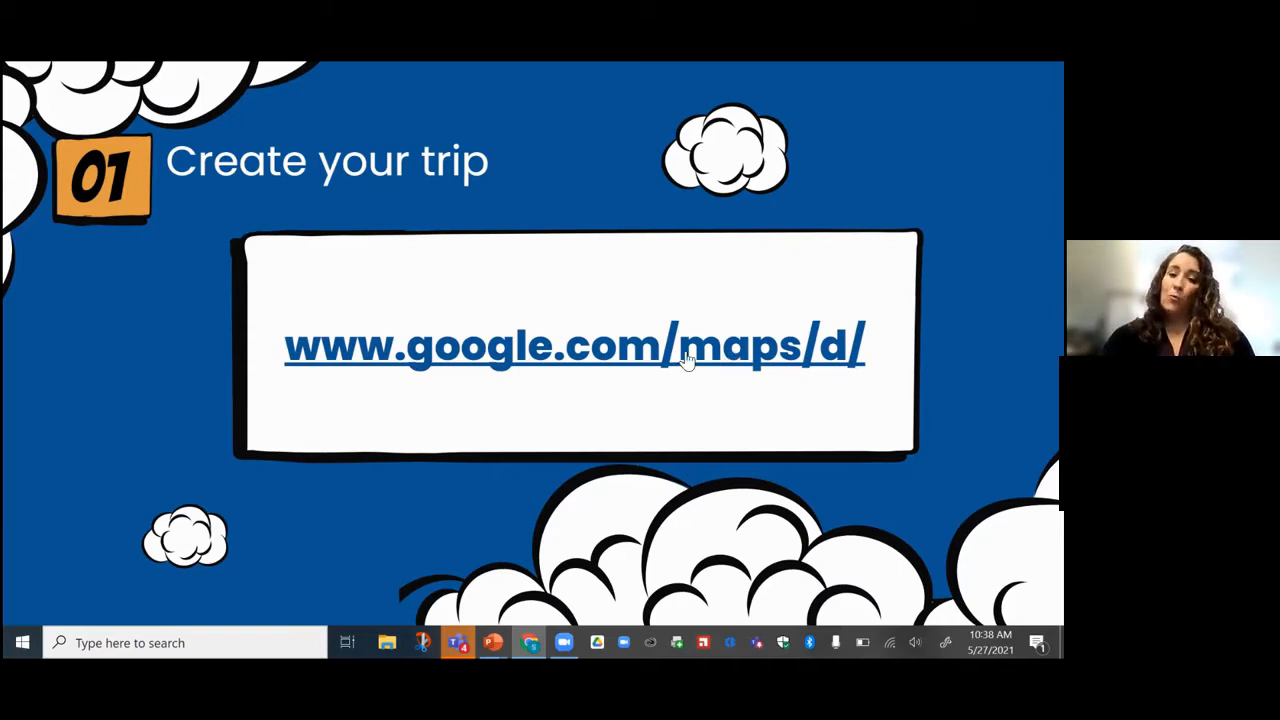
pyautogui.click(591, 362)
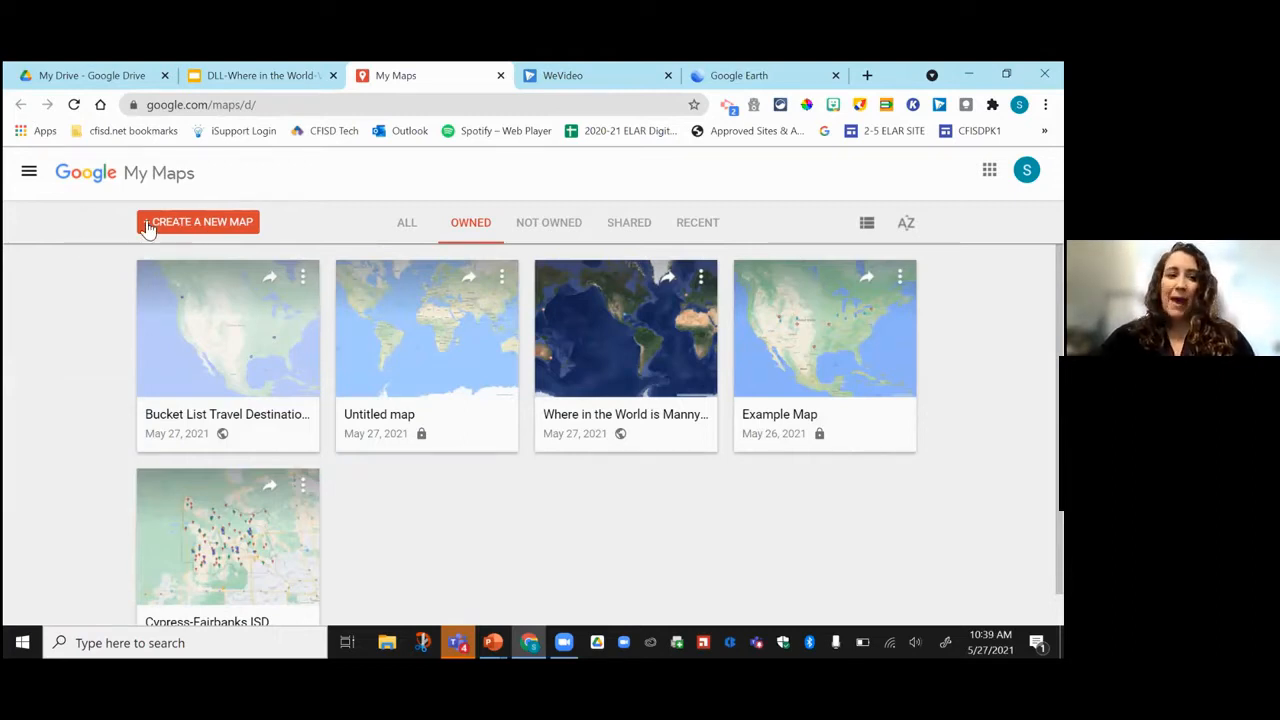
# Create a new blank map from the My Maps home page.
pyautogui.click(247, 224)
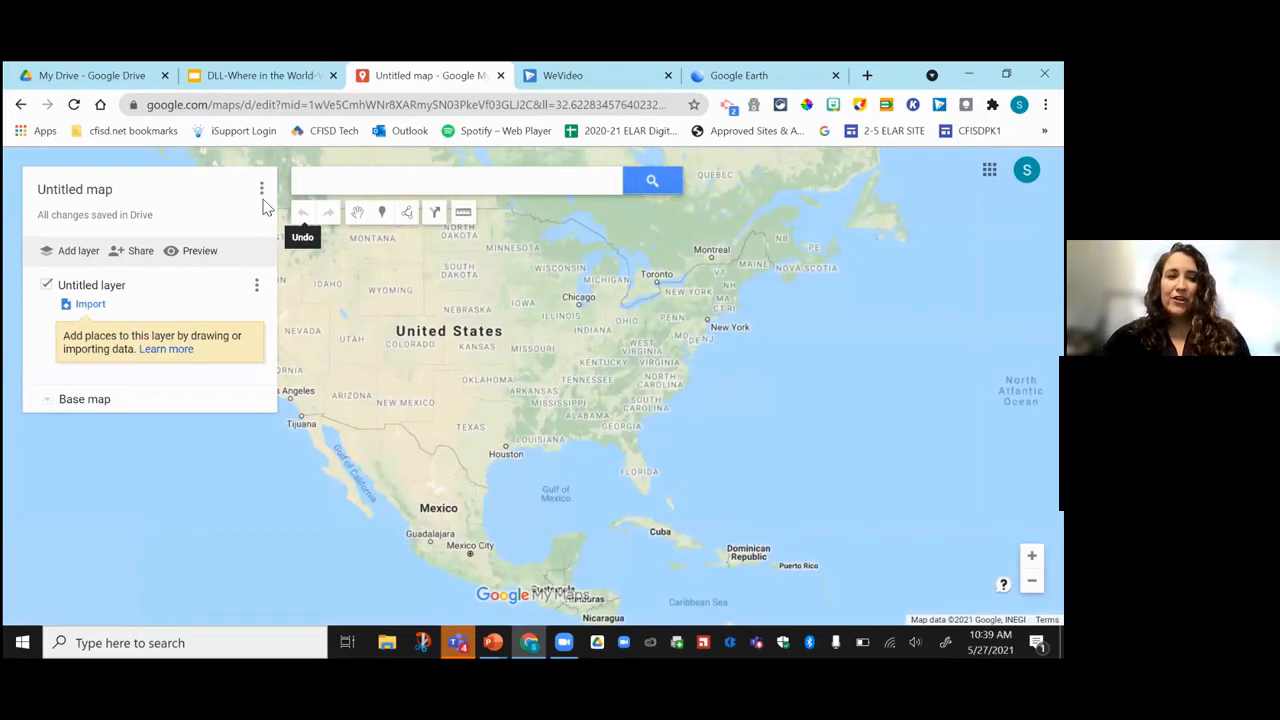
# Rename the Untitled map to 'My map', save it, and go back to the maps list.
pyautogui.click(88, 196)
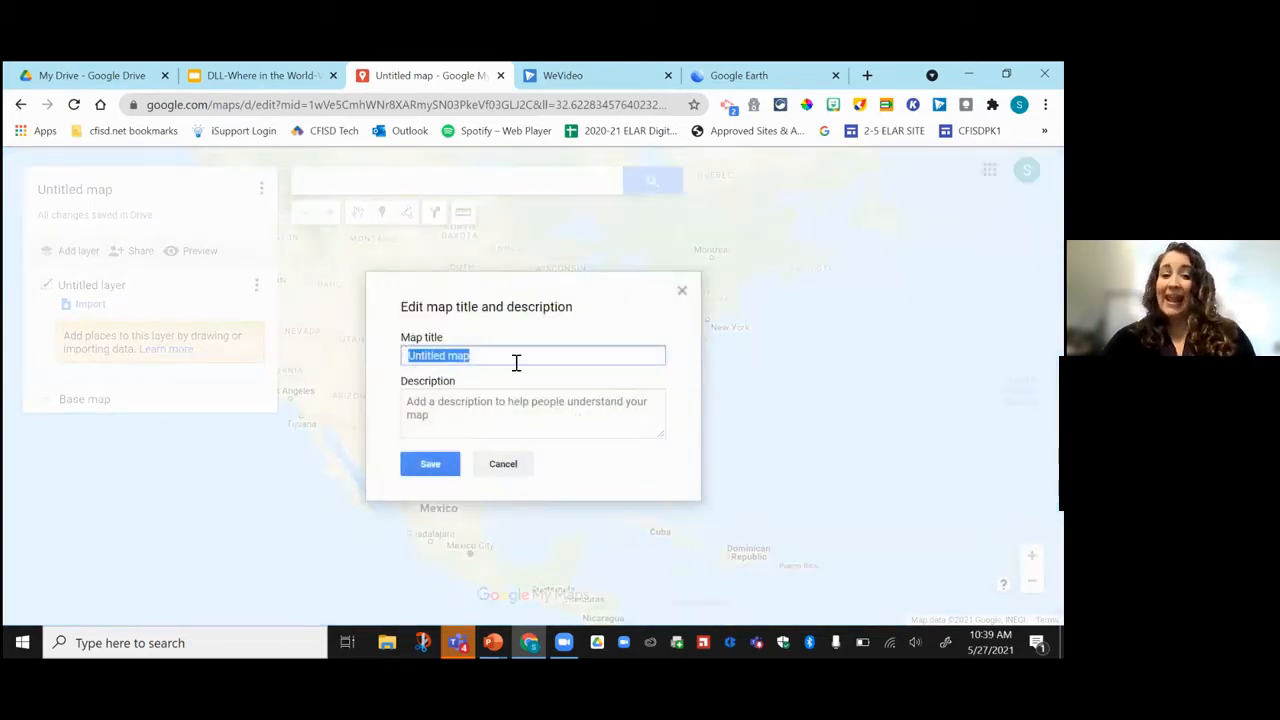
pyautogui.write('My map')
pyautogui.click(430, 464)
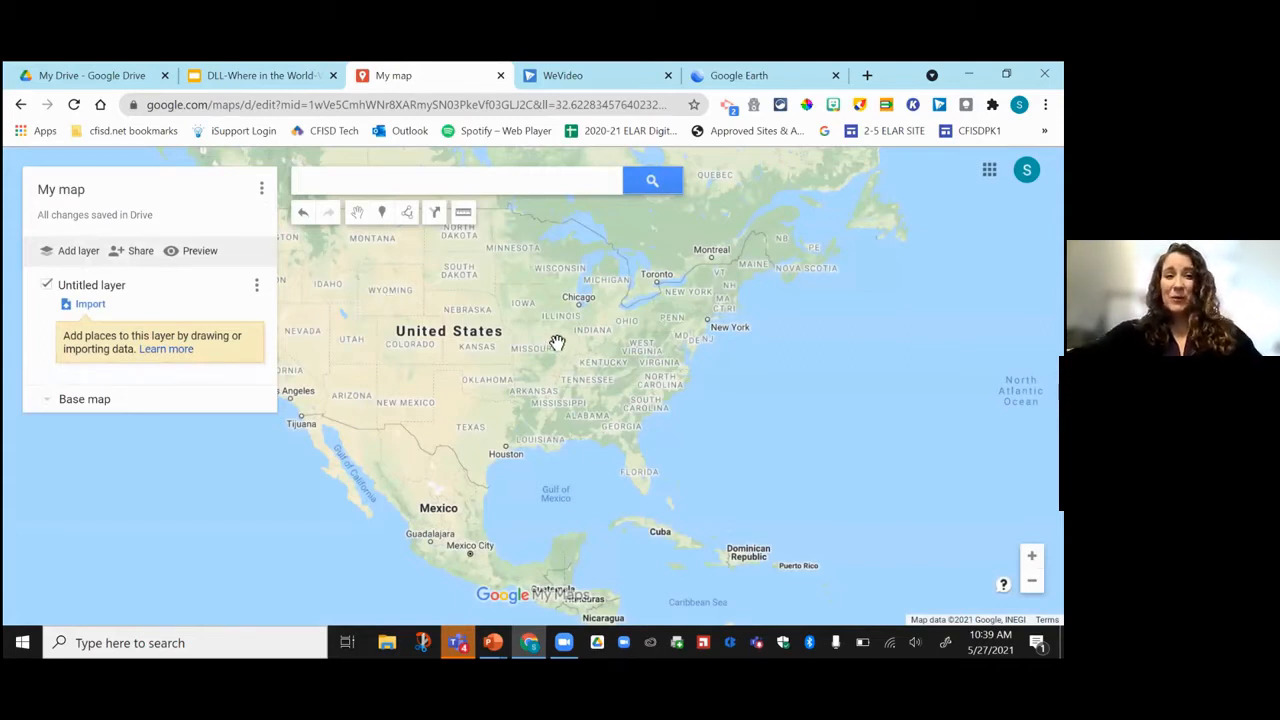
pyautogui.click(21, 106)
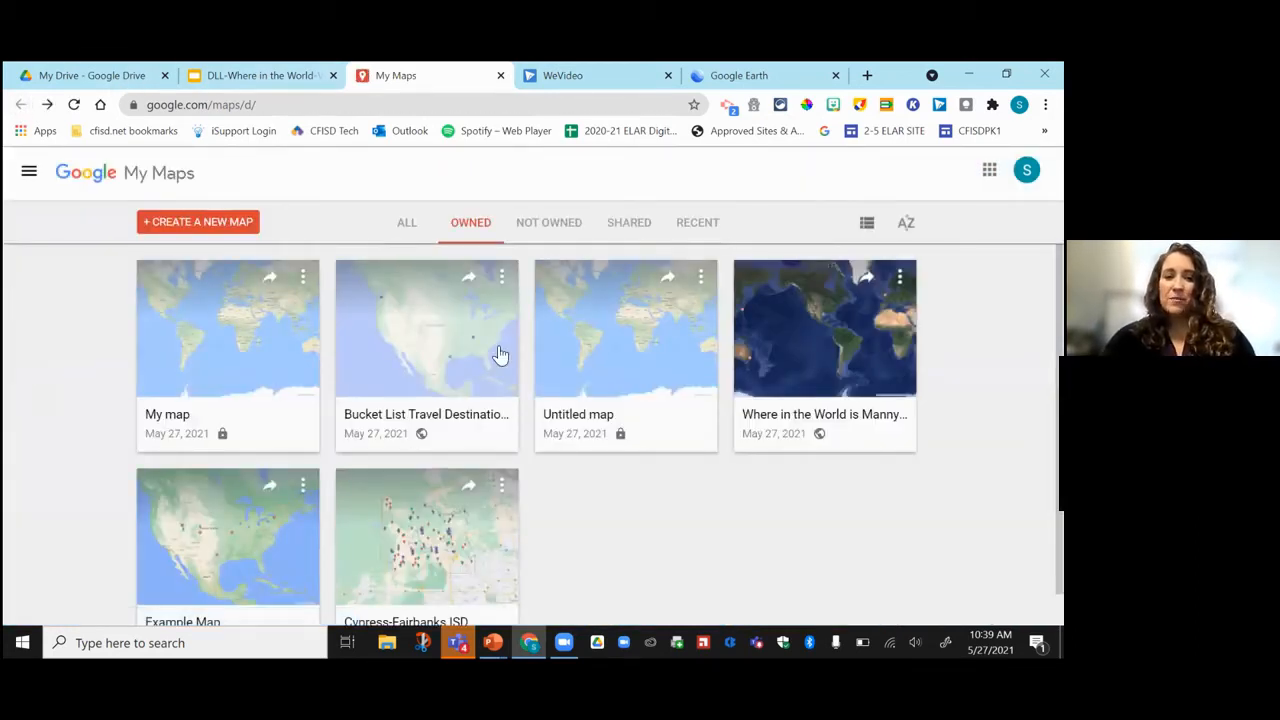
# Open the Bucket List Travel Destinations map and show the Nashville marker's details and photo.
pyautogui.click(426, 373)
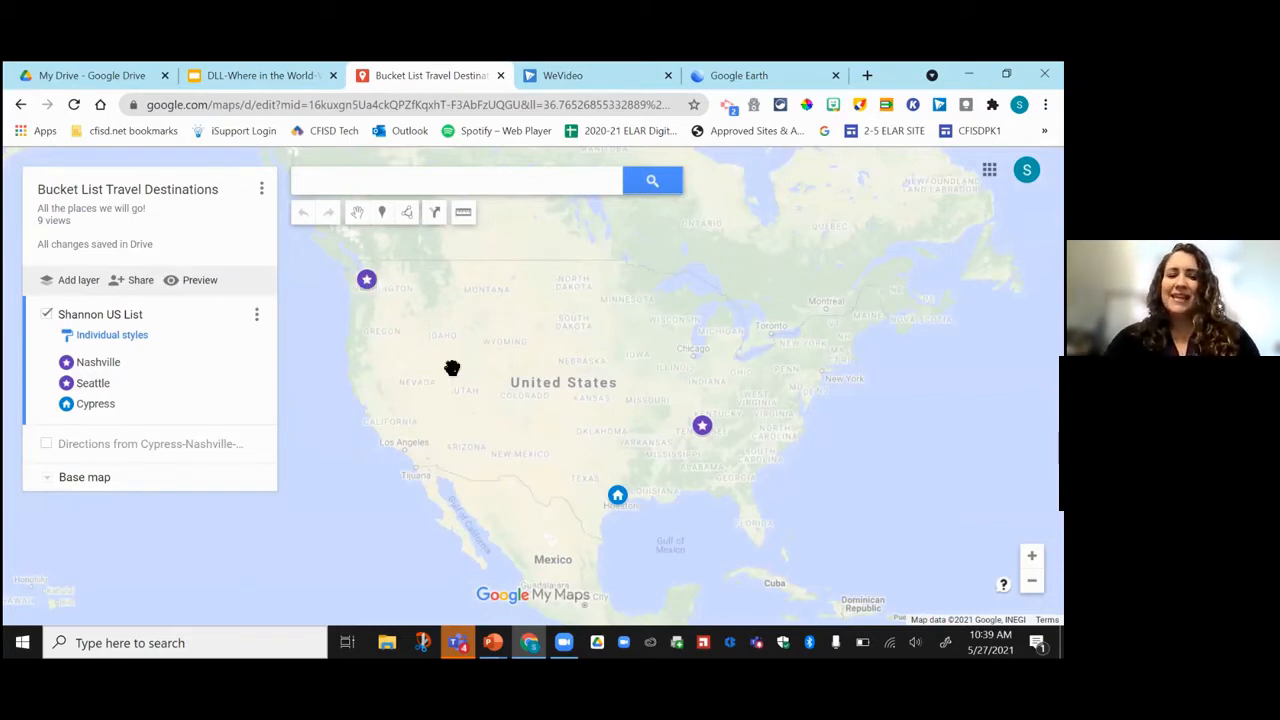
pyautogui.click(702, 430)
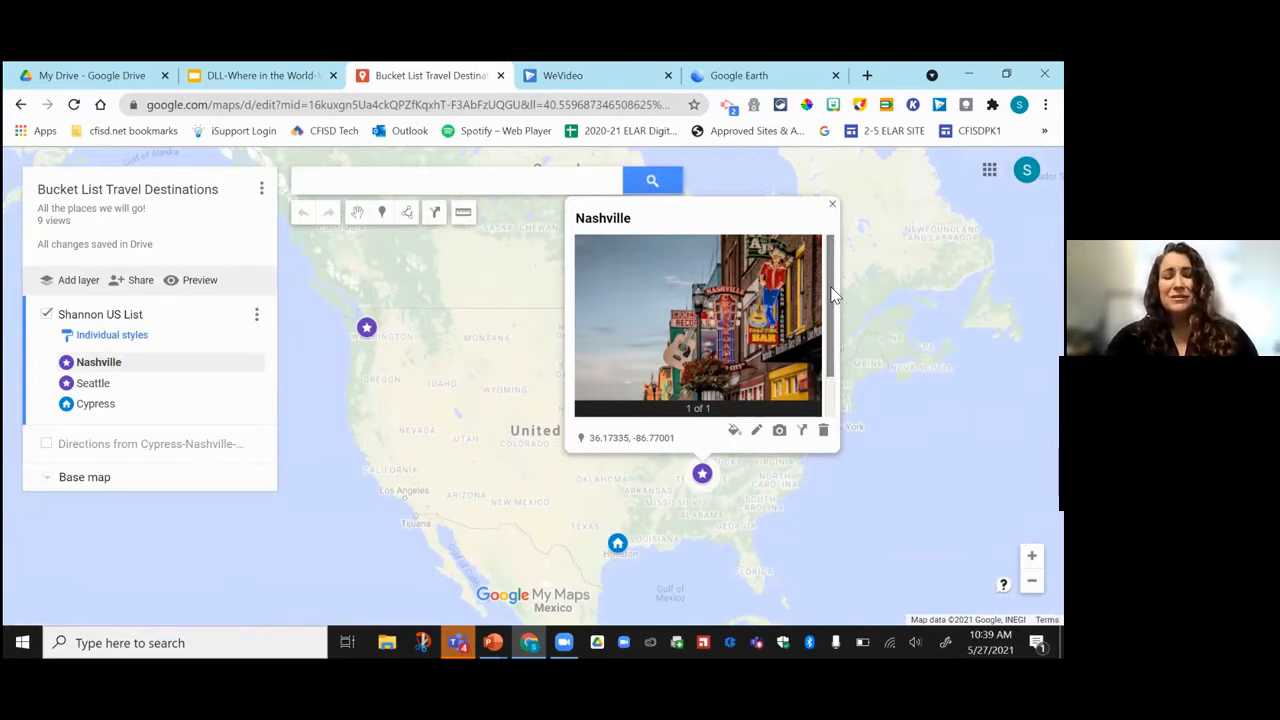
# Close the Nashville info popup to reveal the full bucket list map.
pyautogui.click(832, 206)
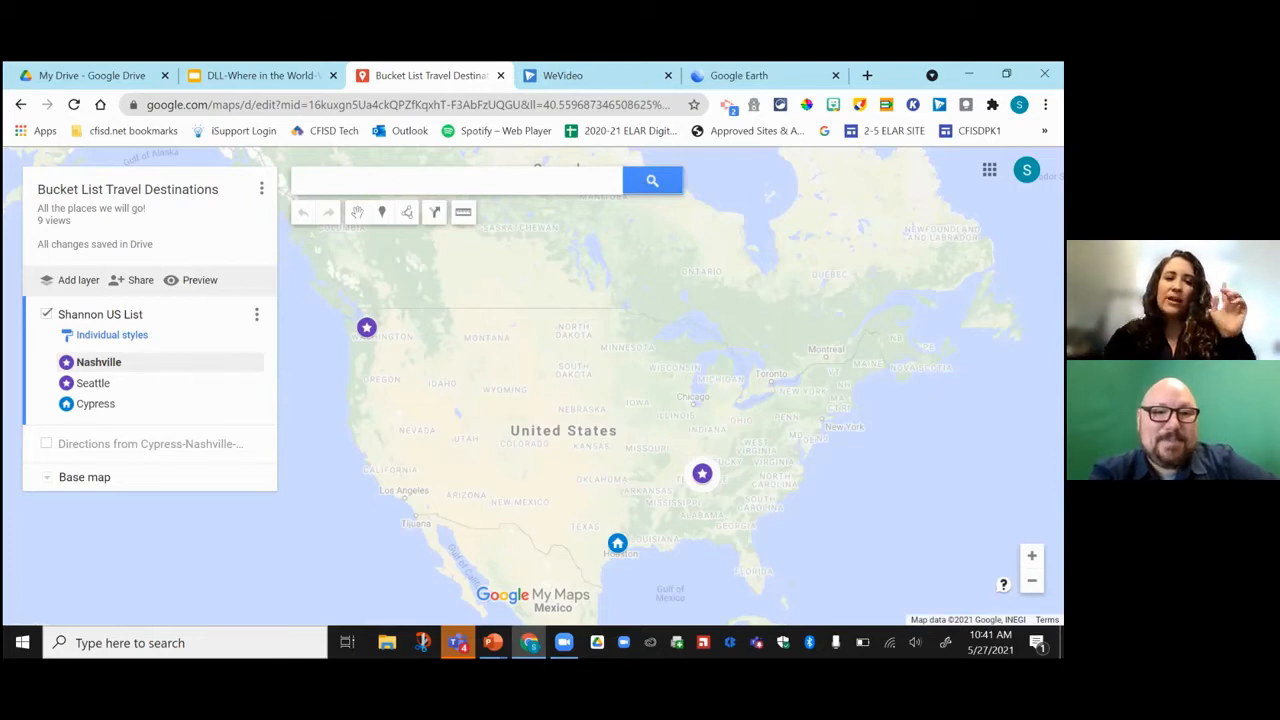
# Add a new layer and name it 'Manny's International List'.
pyautogui.click(68, 286)
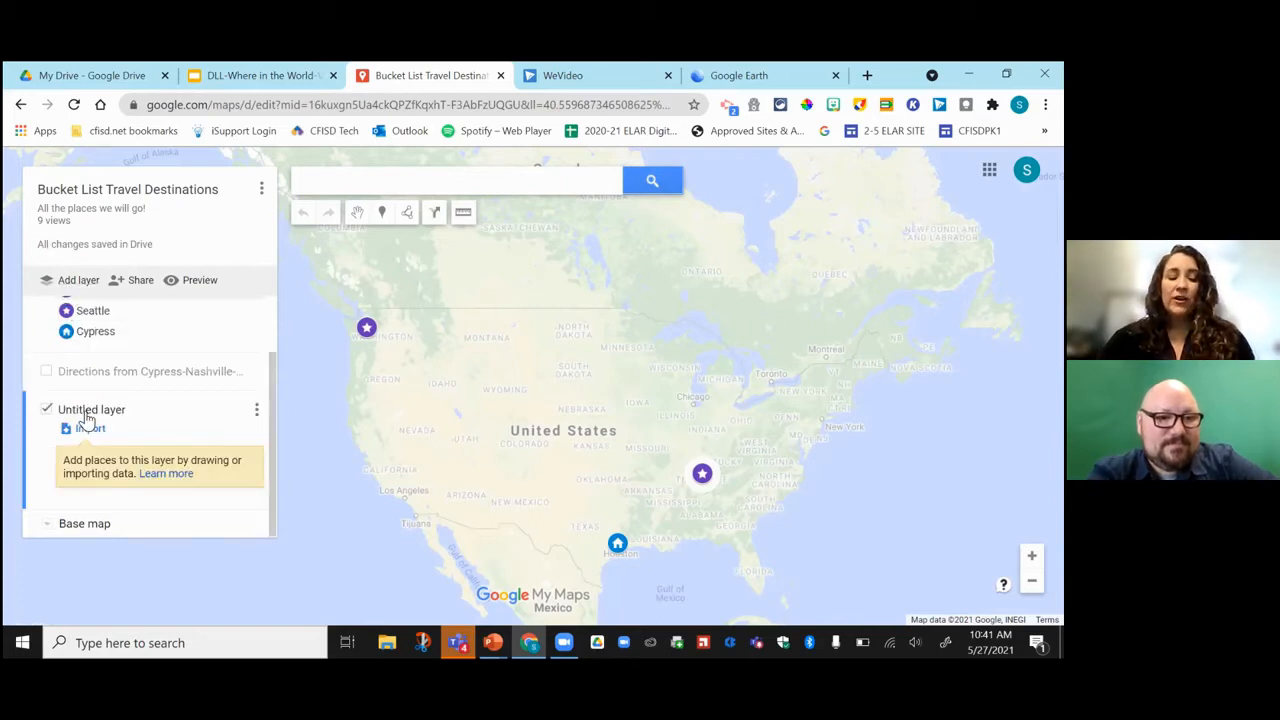
pyautogui.click(86, 412)
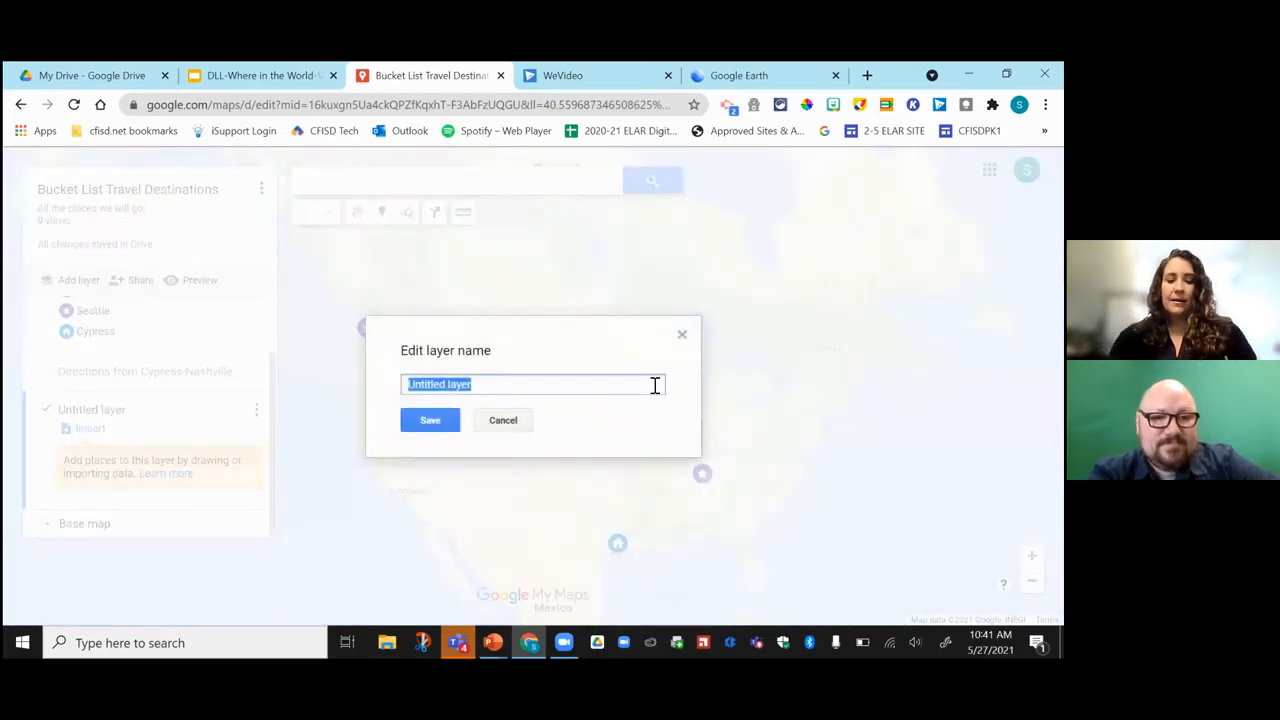
pyautogui.write('man')
pyautogui.write('Man')
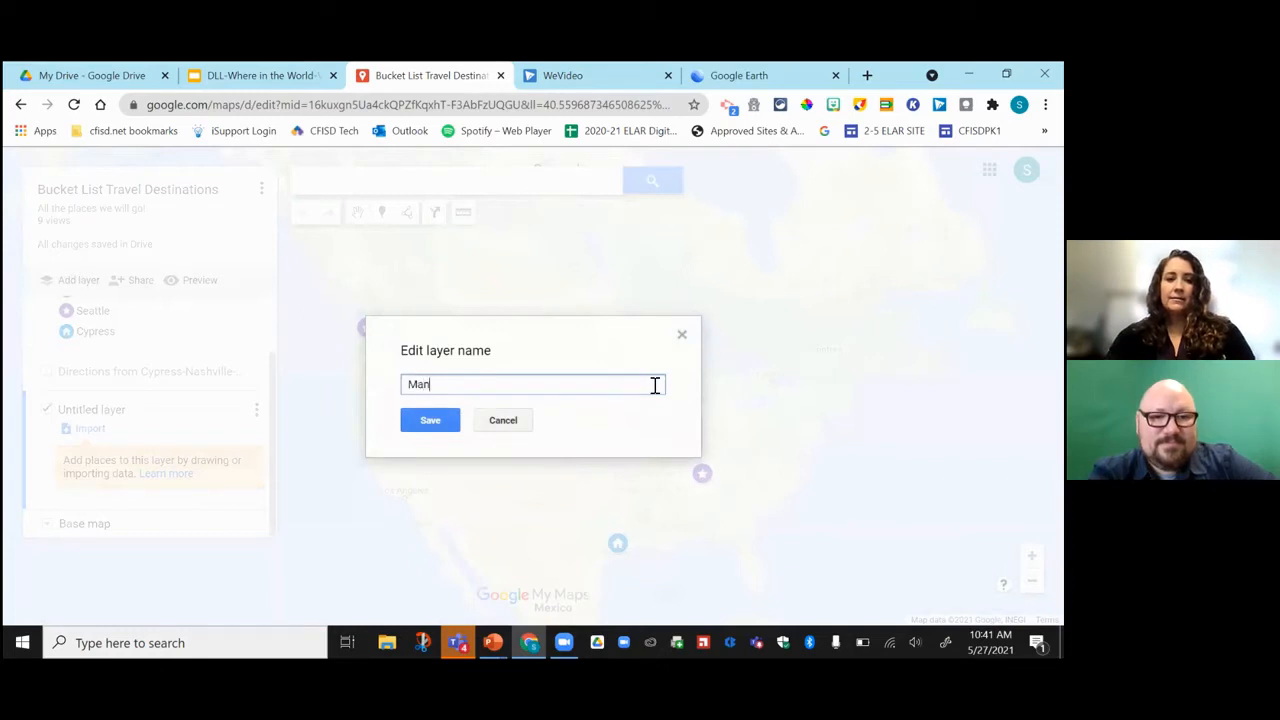
pyautogui.write("ny's International List")
pyautogui.click(431, 420)
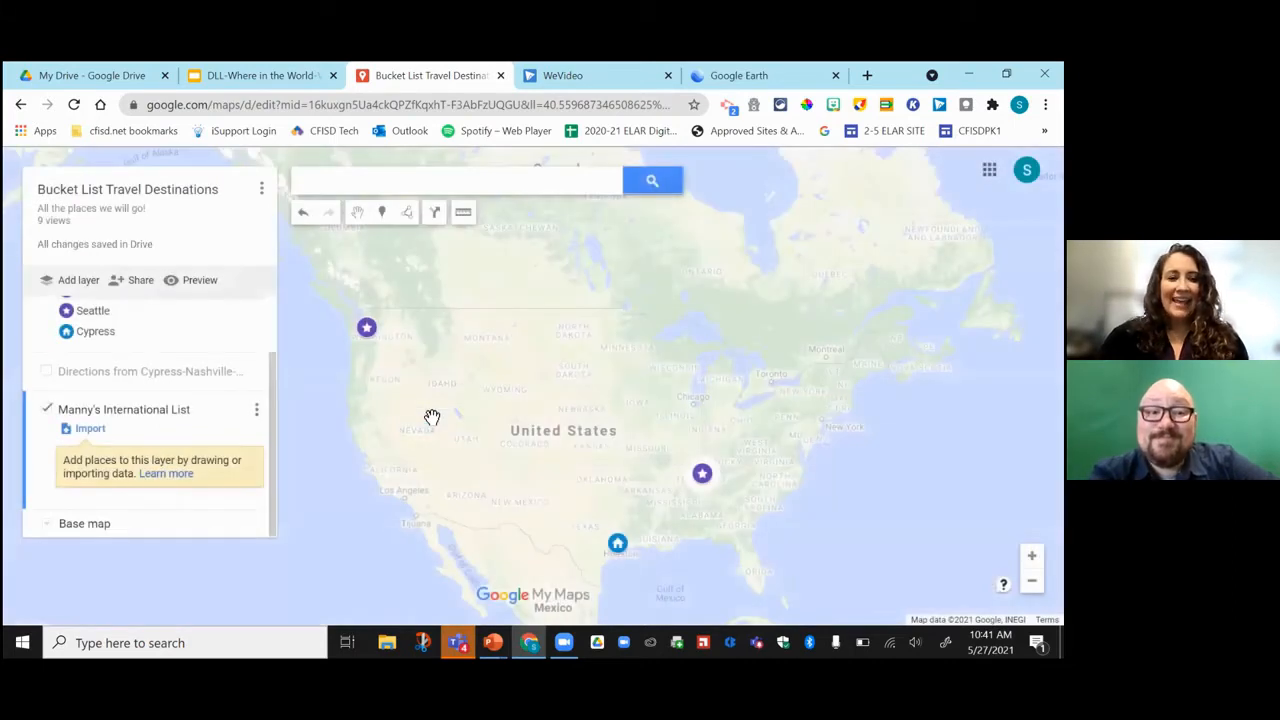
# Search 'Toky', pick Tokyo, Japan, and add it to the map.
pyautogui.click(332, 181)
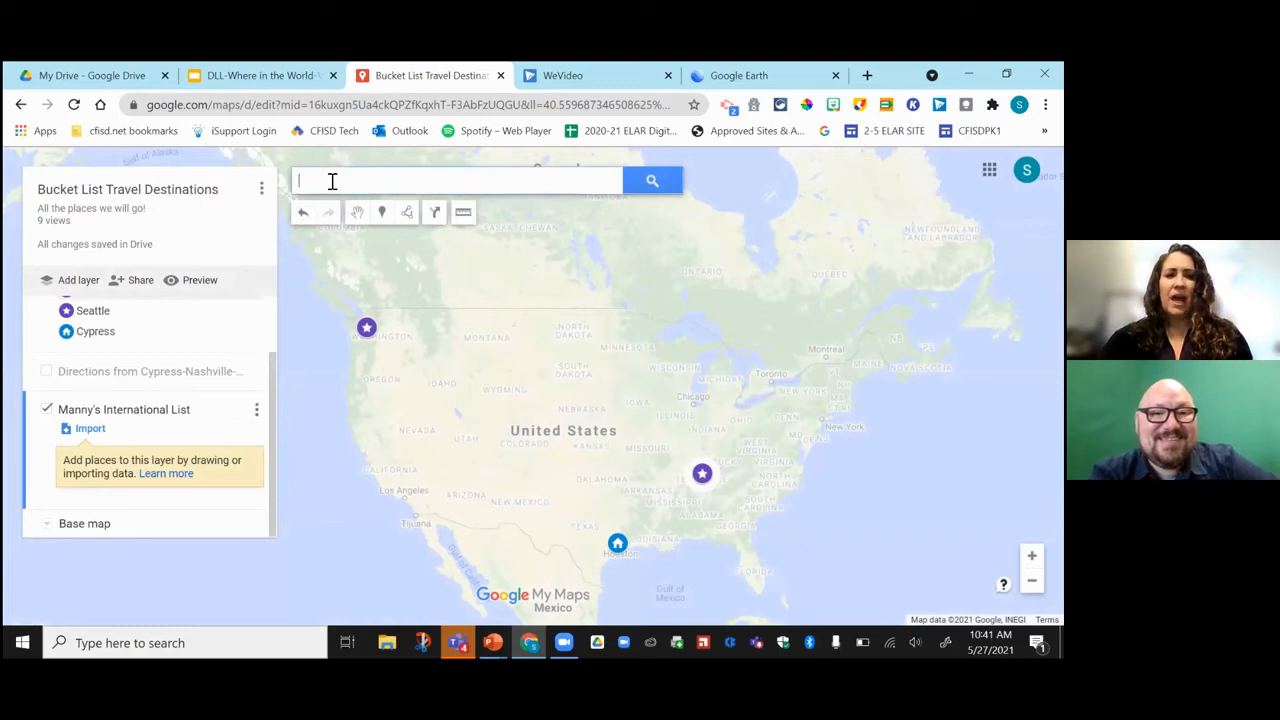
pyautogui.write('Toky')
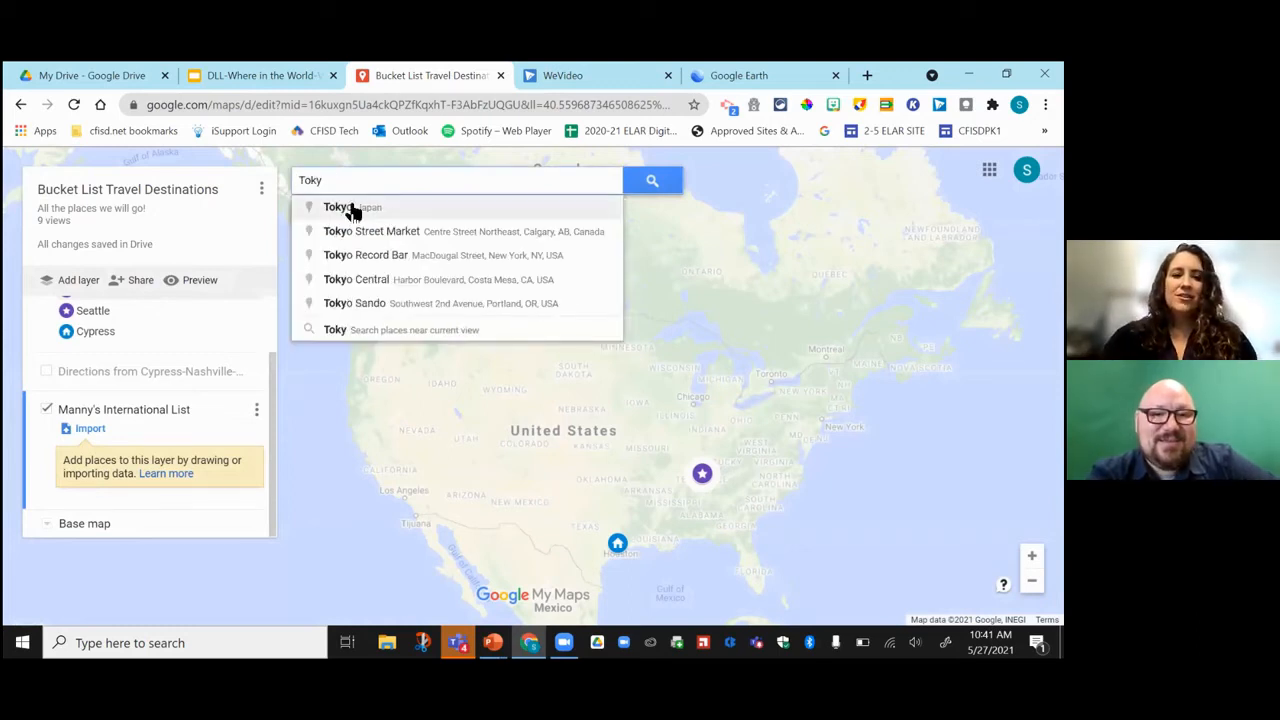
pyautogui.click(368, 213)
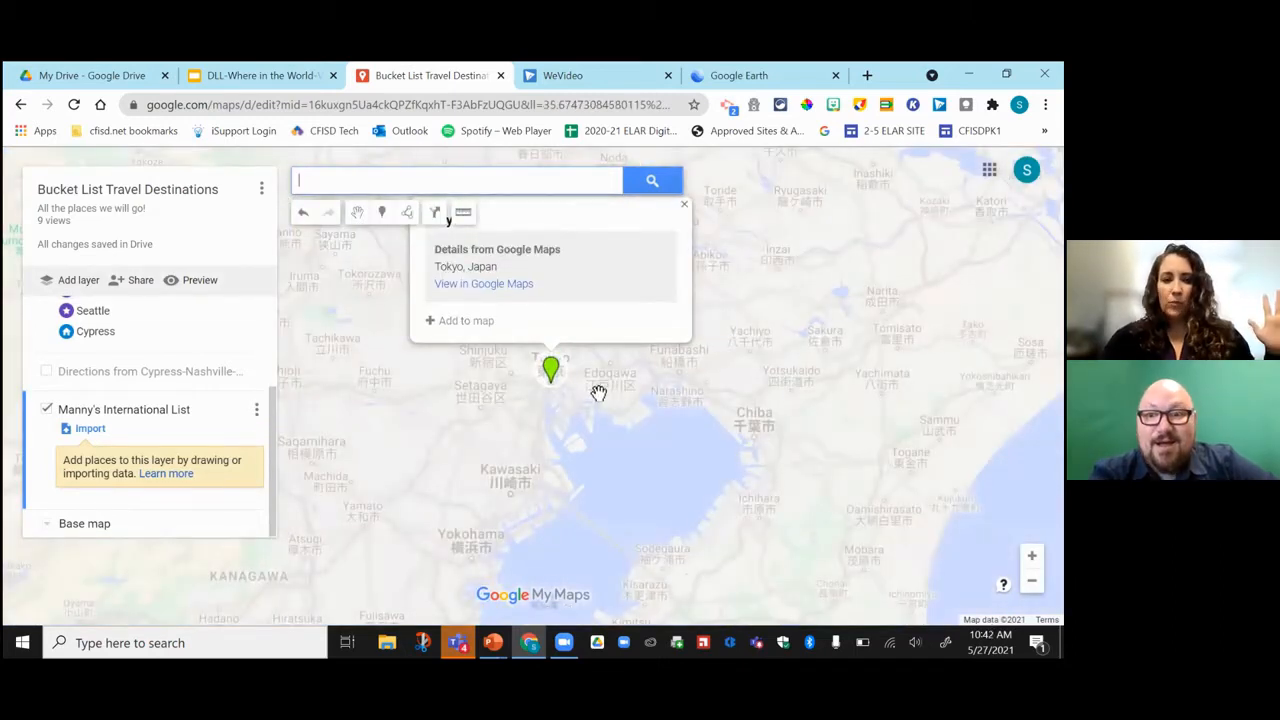
pyautogui.click(462, 321)
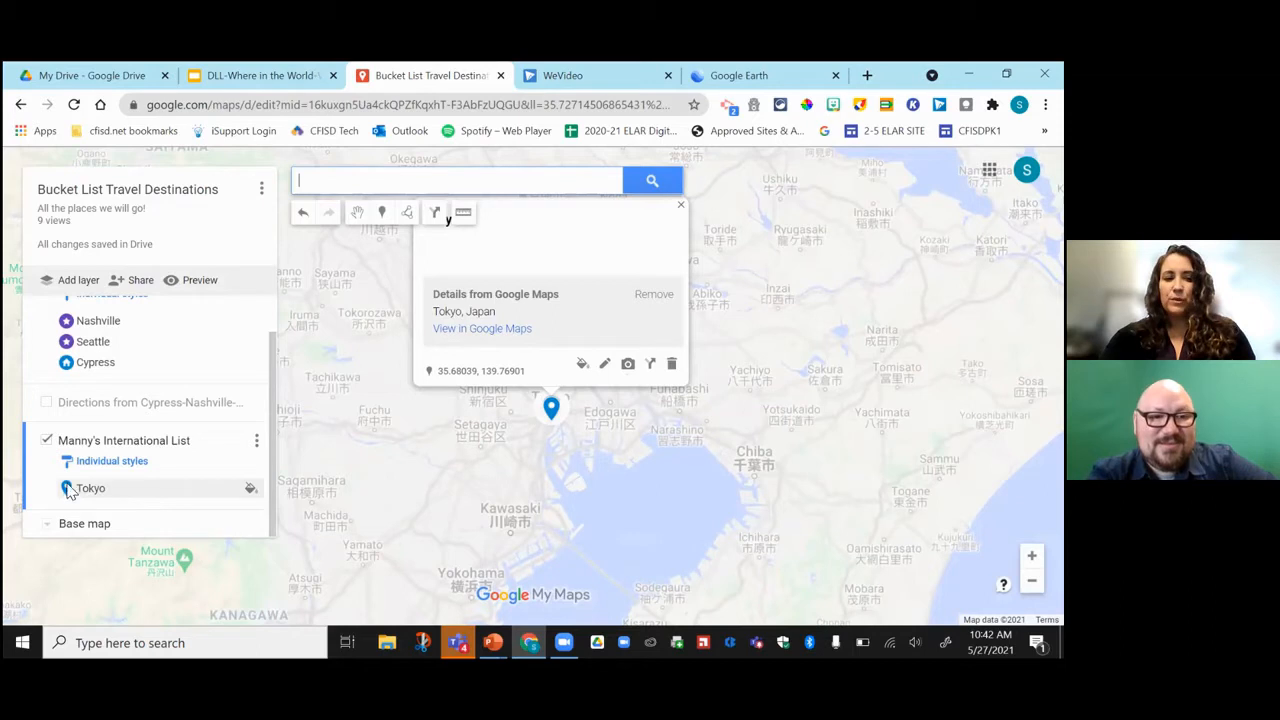
# Style the Tokyo marker with dark red colour and a star icon.
pyautogui.click(583, 368)
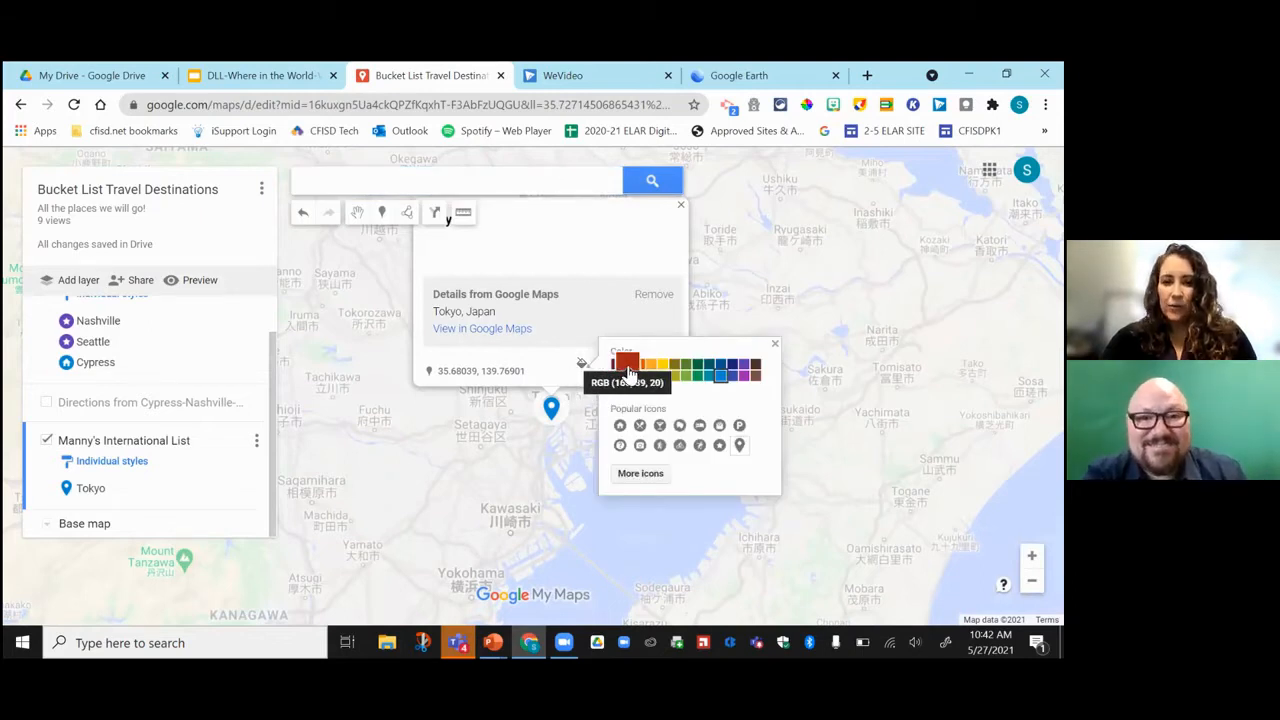
pyautogui.click(628, 366)
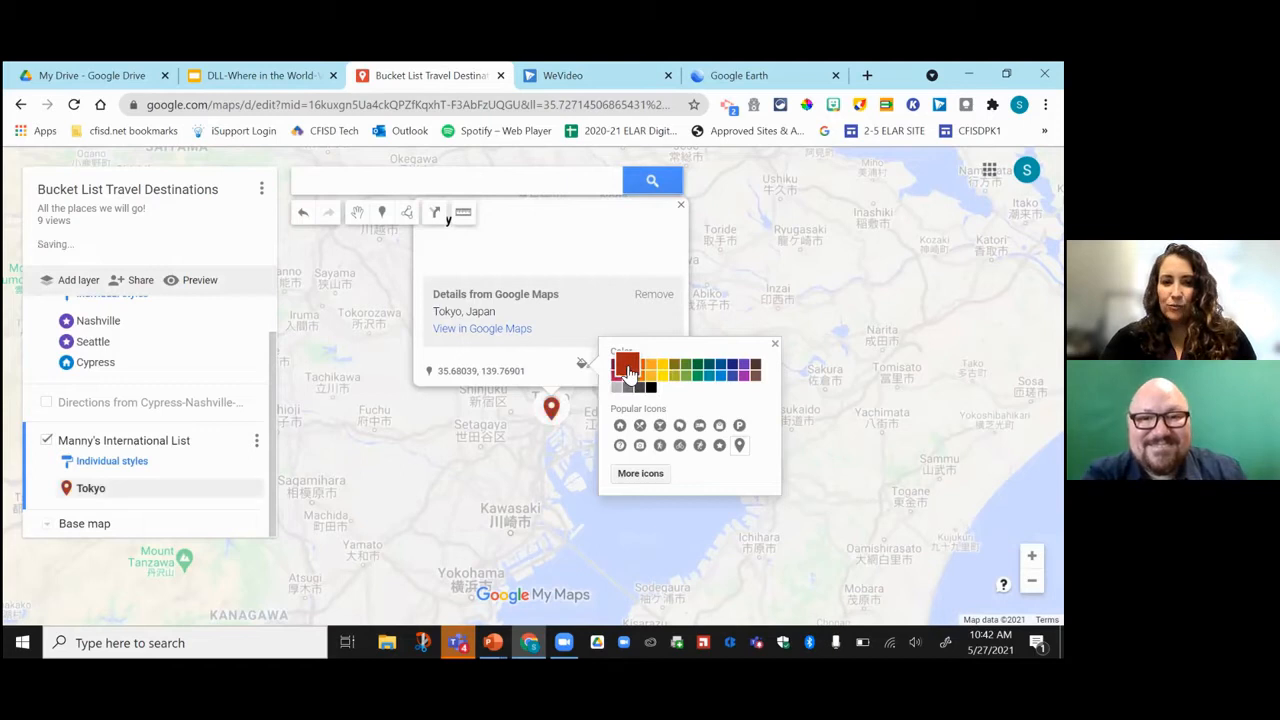
pyautogui.click(638, 475)
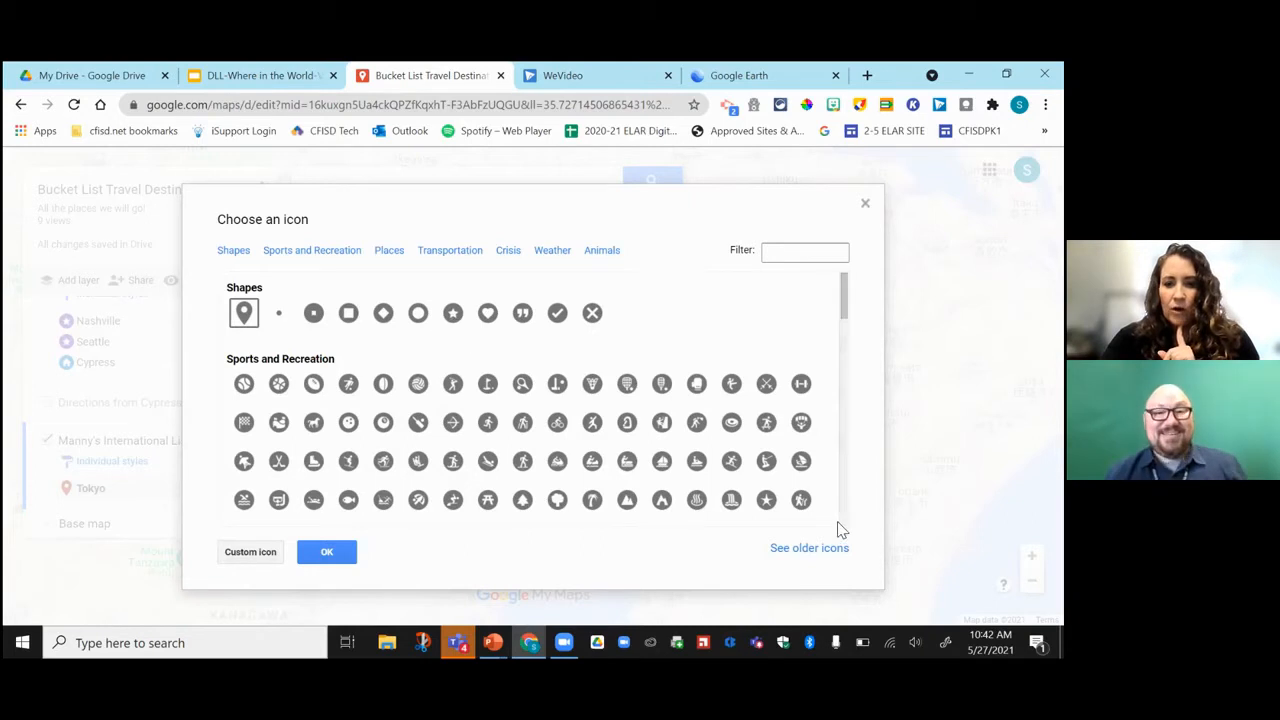
pyautogui.click(453, 313)
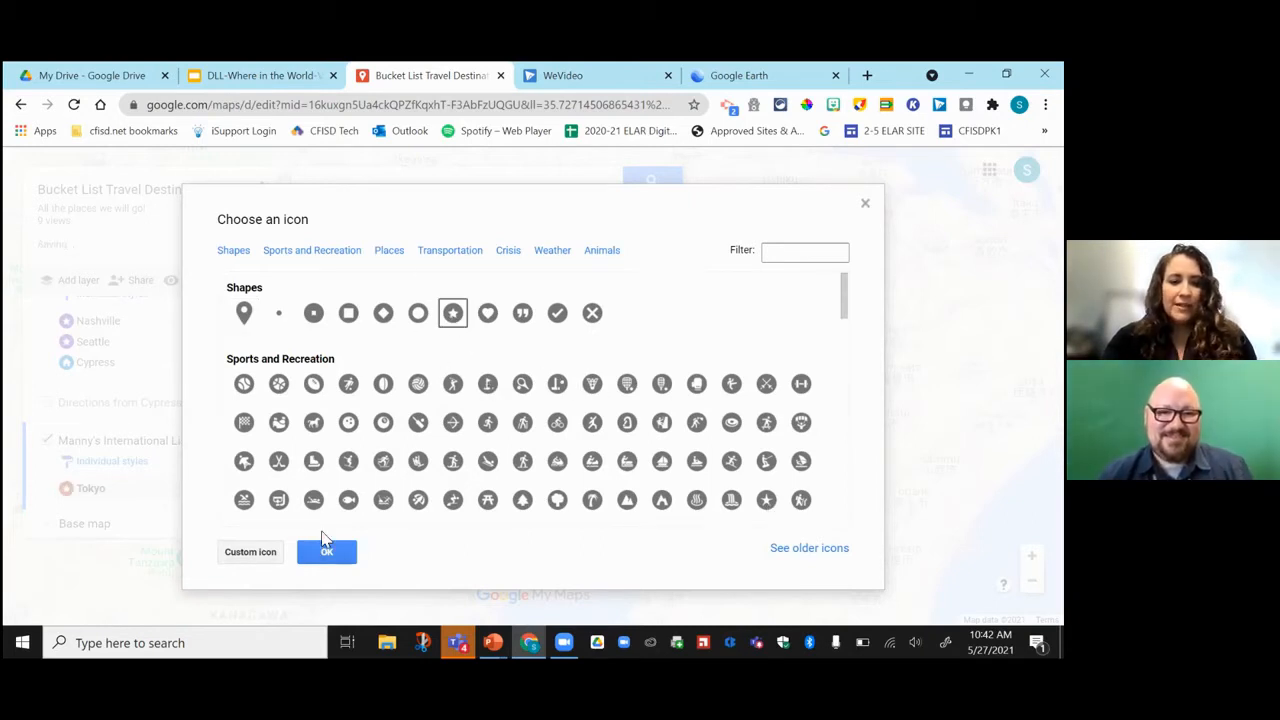
pyautogui.click(328, 553)
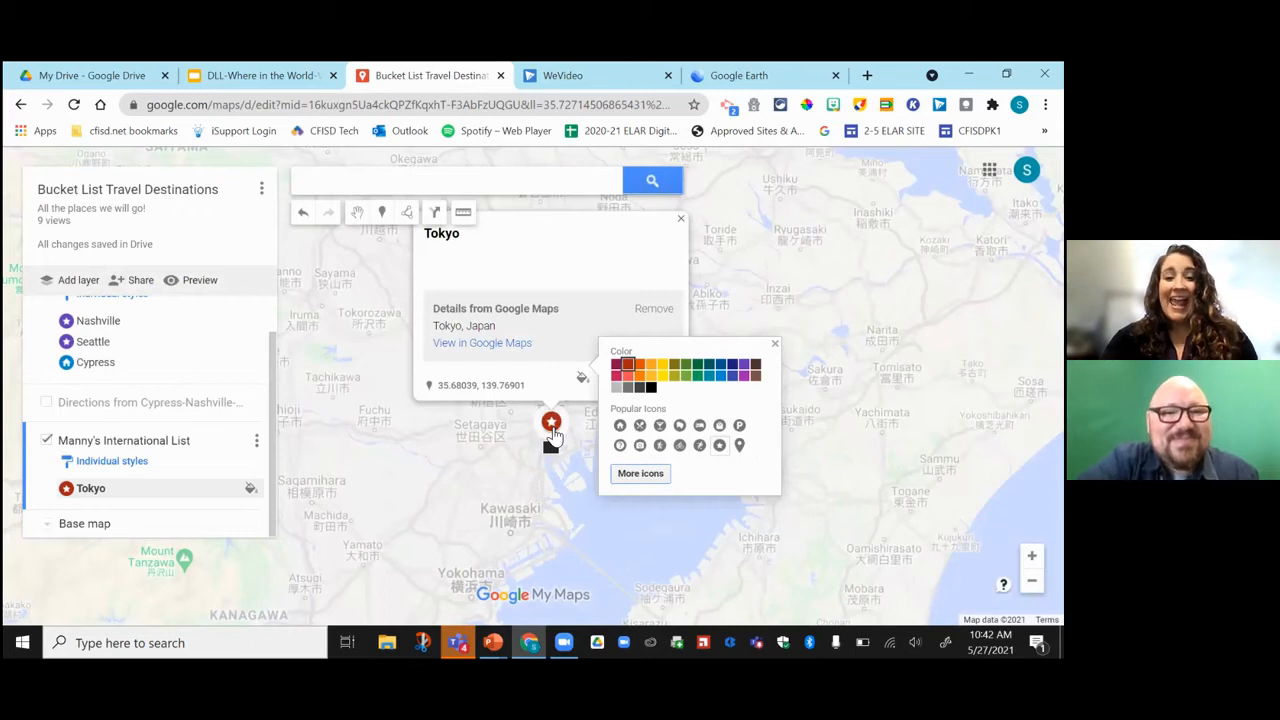
pyautogui.click(774, 344)
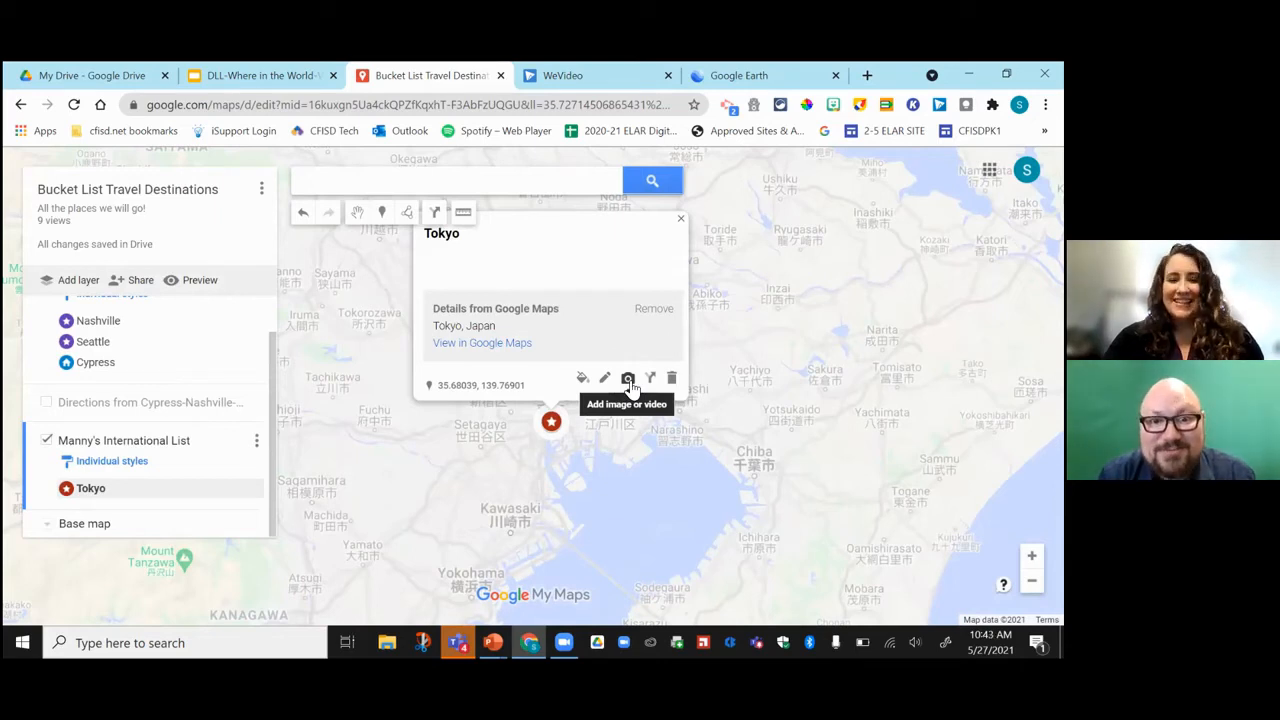
# Search Google Images for 'disneyland tokyo' to find a photo for Tokyo.
pyautogui.click(628, 380)
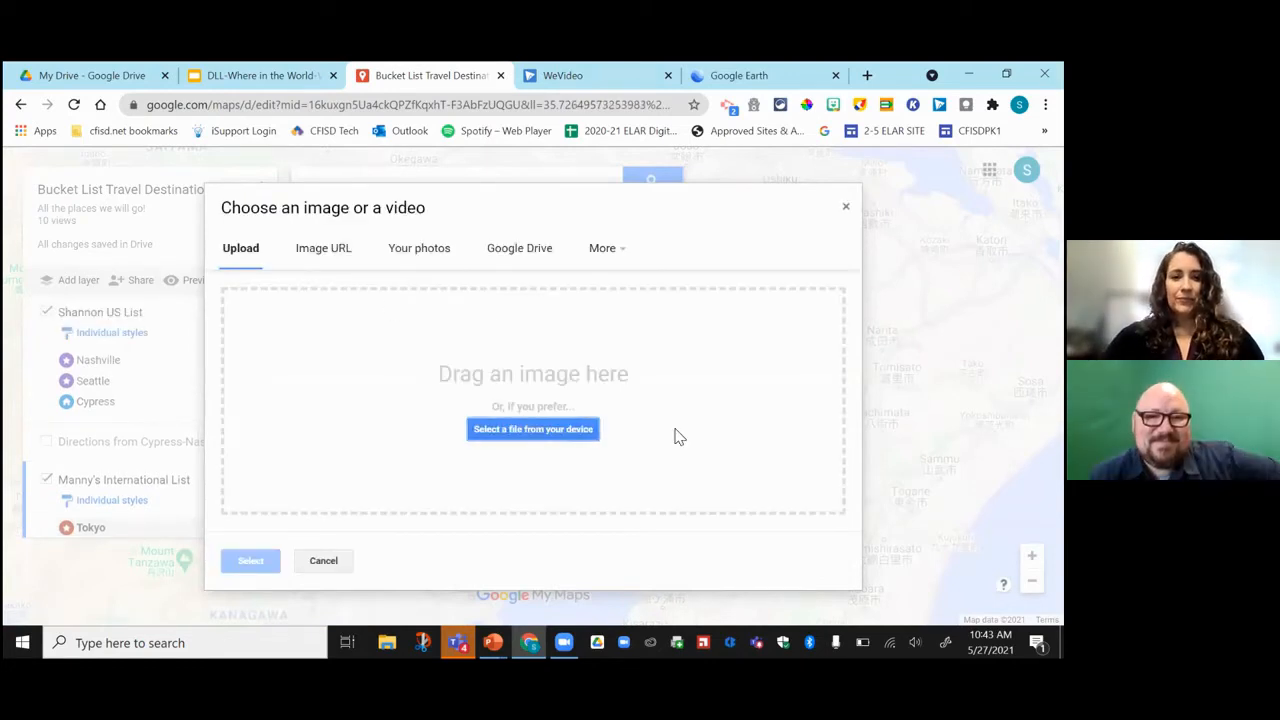
pyautogui.click(610, 254)
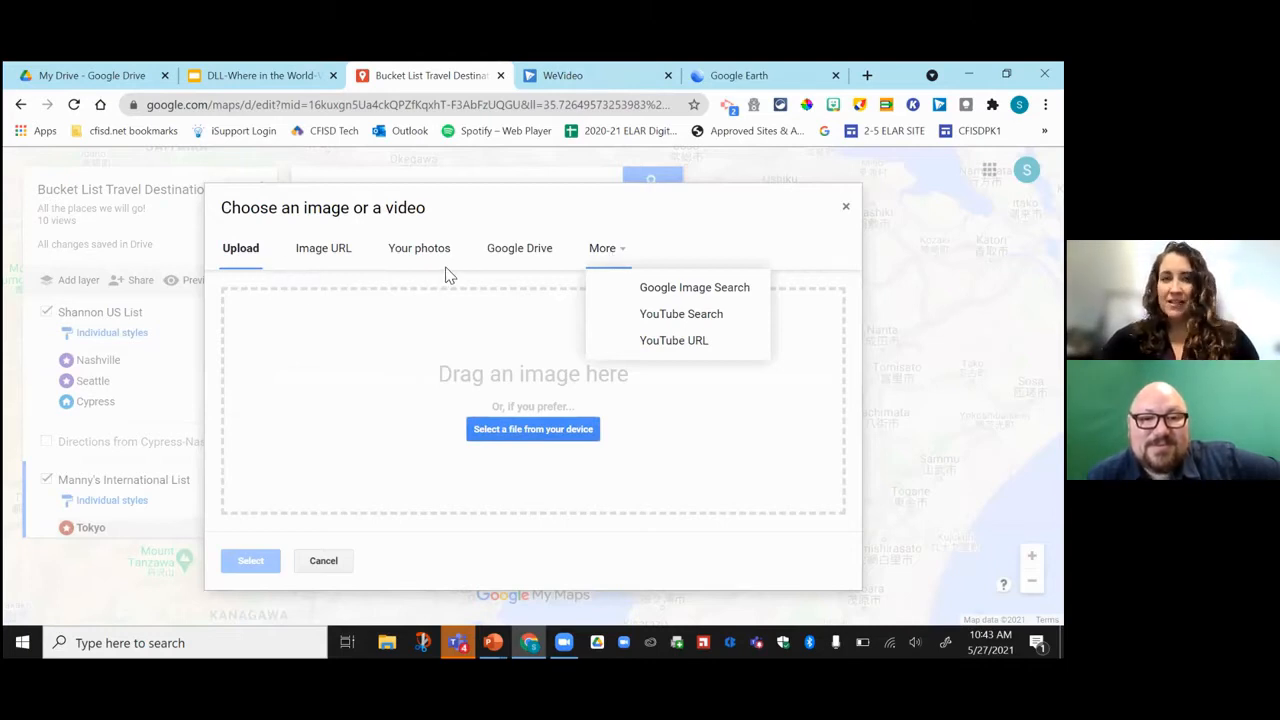
pyautogui.click(568, 255)
pyautogui.click(603, 252)
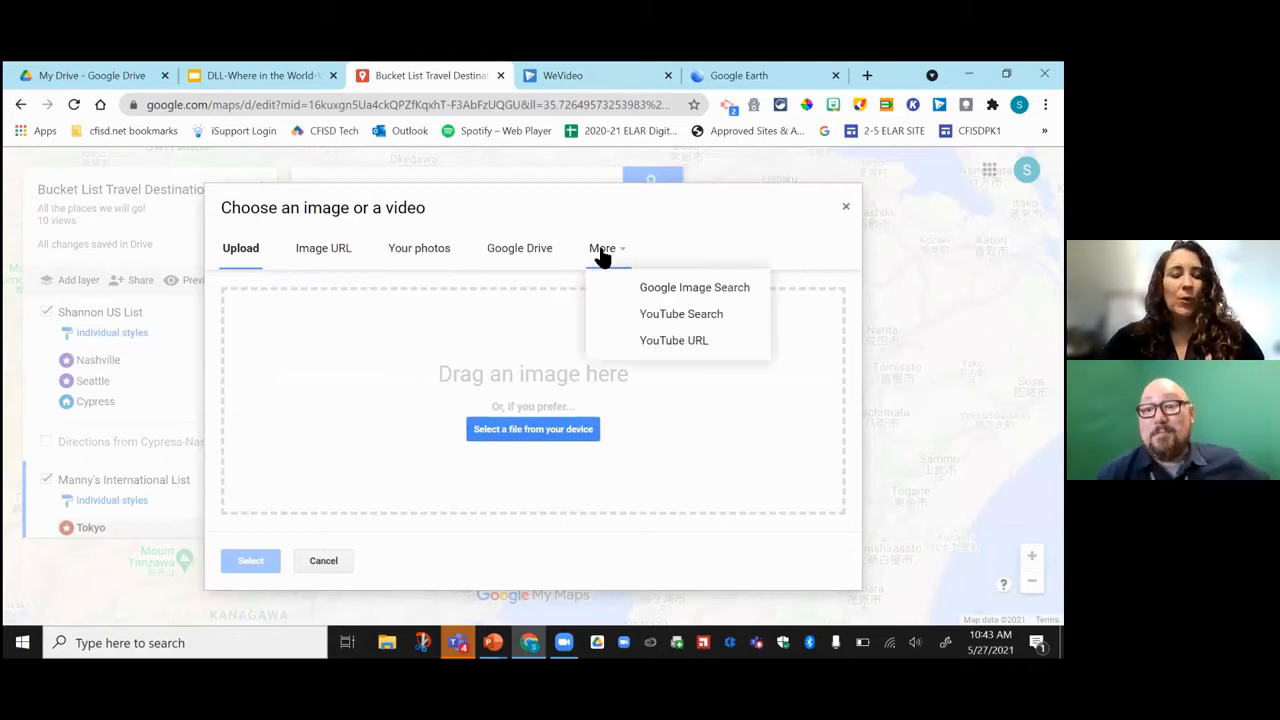
pyautogui.click(645, 290)
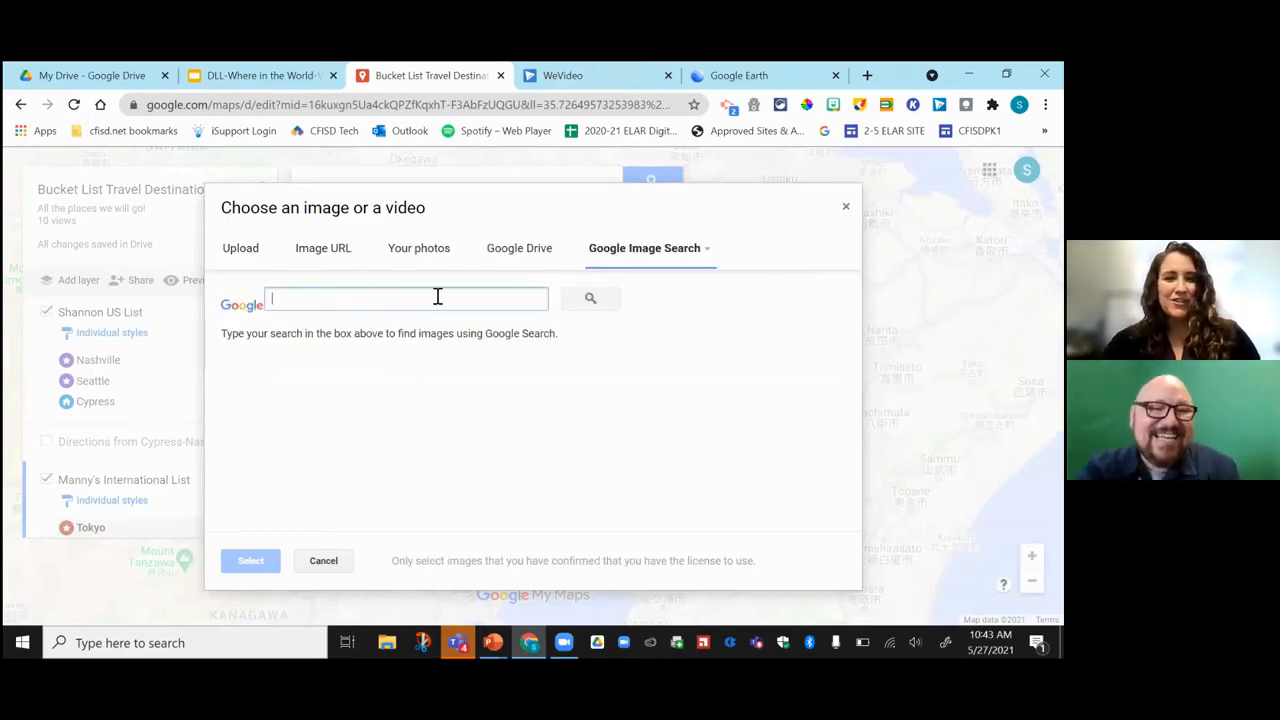
pyautogui.click(332, 301)
pyautogui.write('disneyland tokyo')
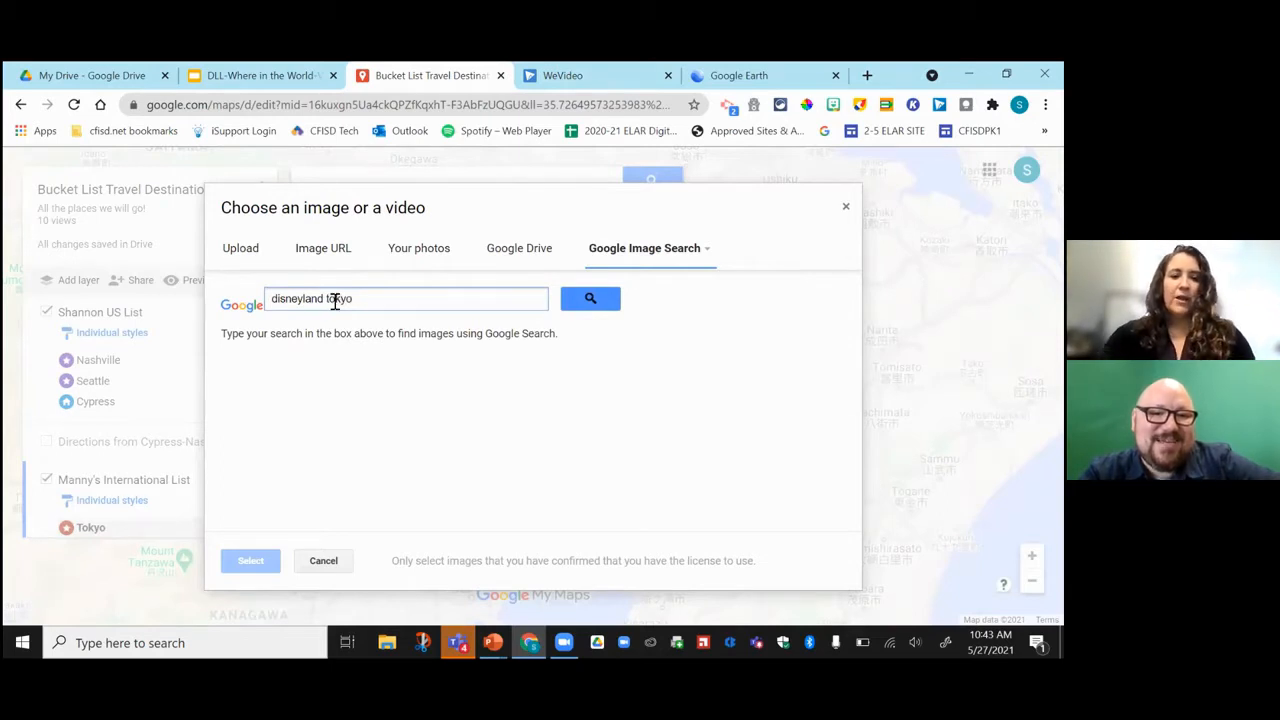
pyautogui.click(570, 308)
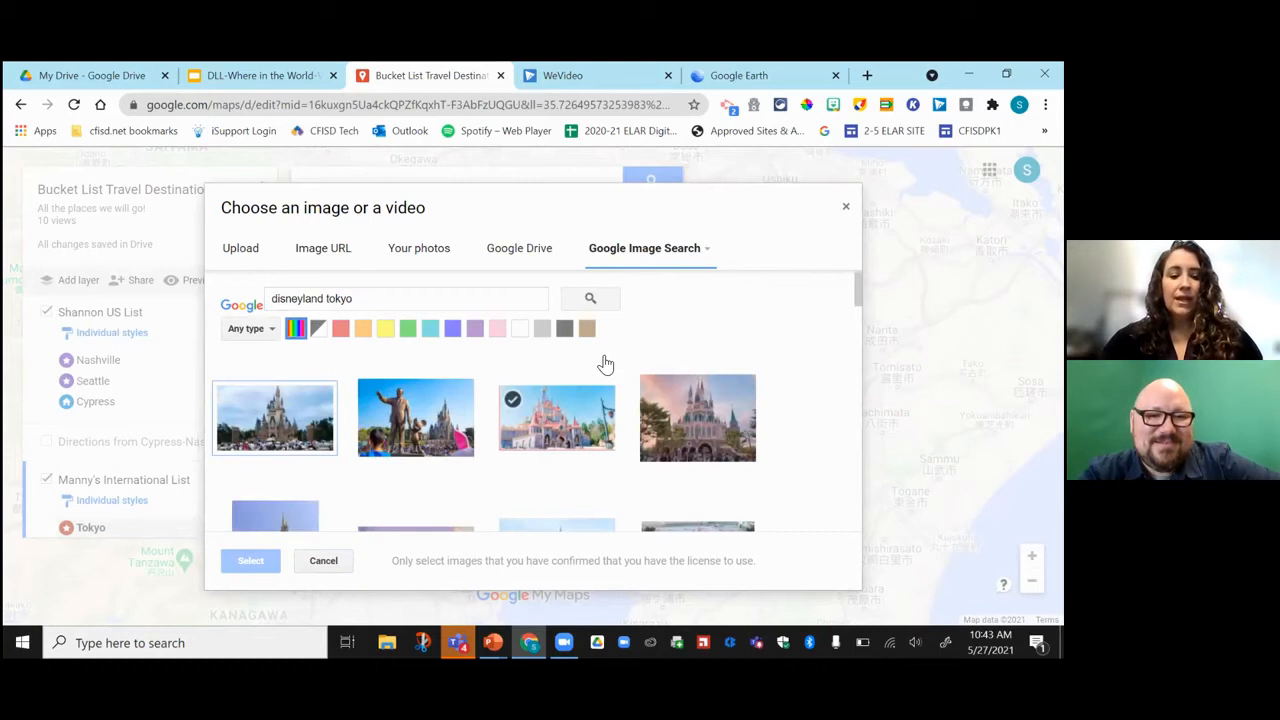
# Attach the castle-at-sunset photo to Tokyo and save the place.
pyautogui.scroll(-1, 568, 490)
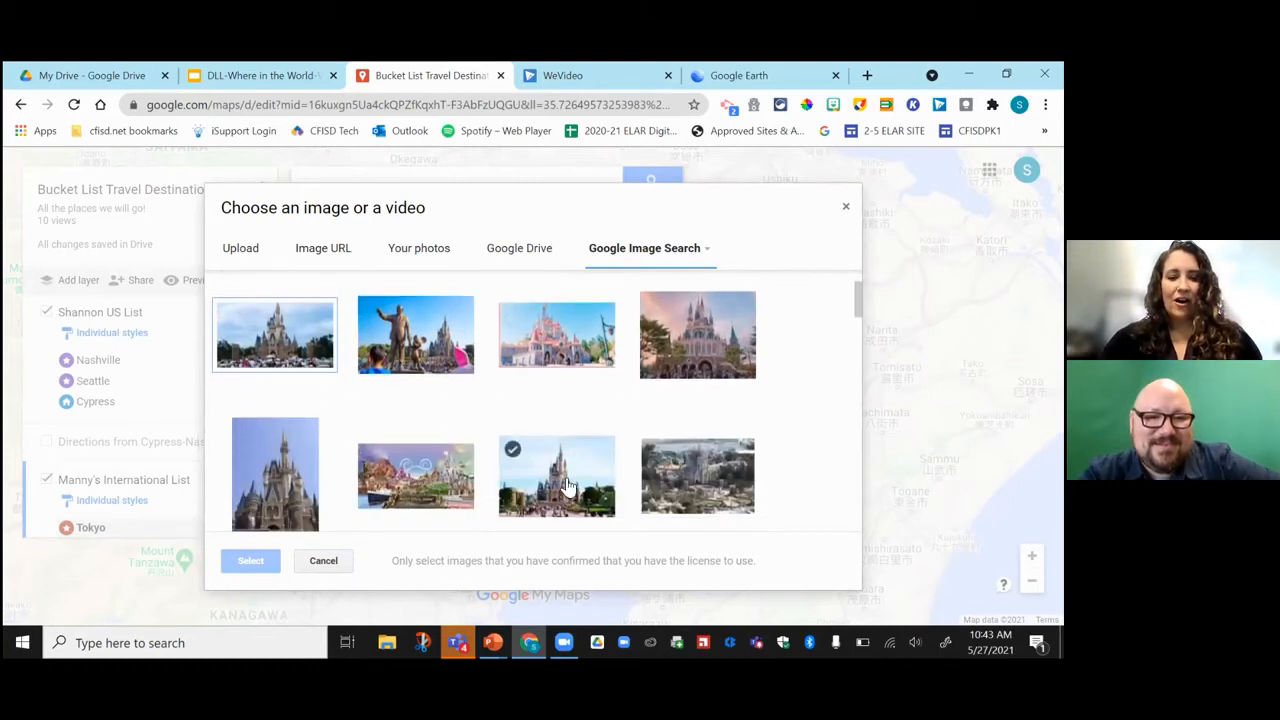
pyautogui.scroll(-2, 568, 488)
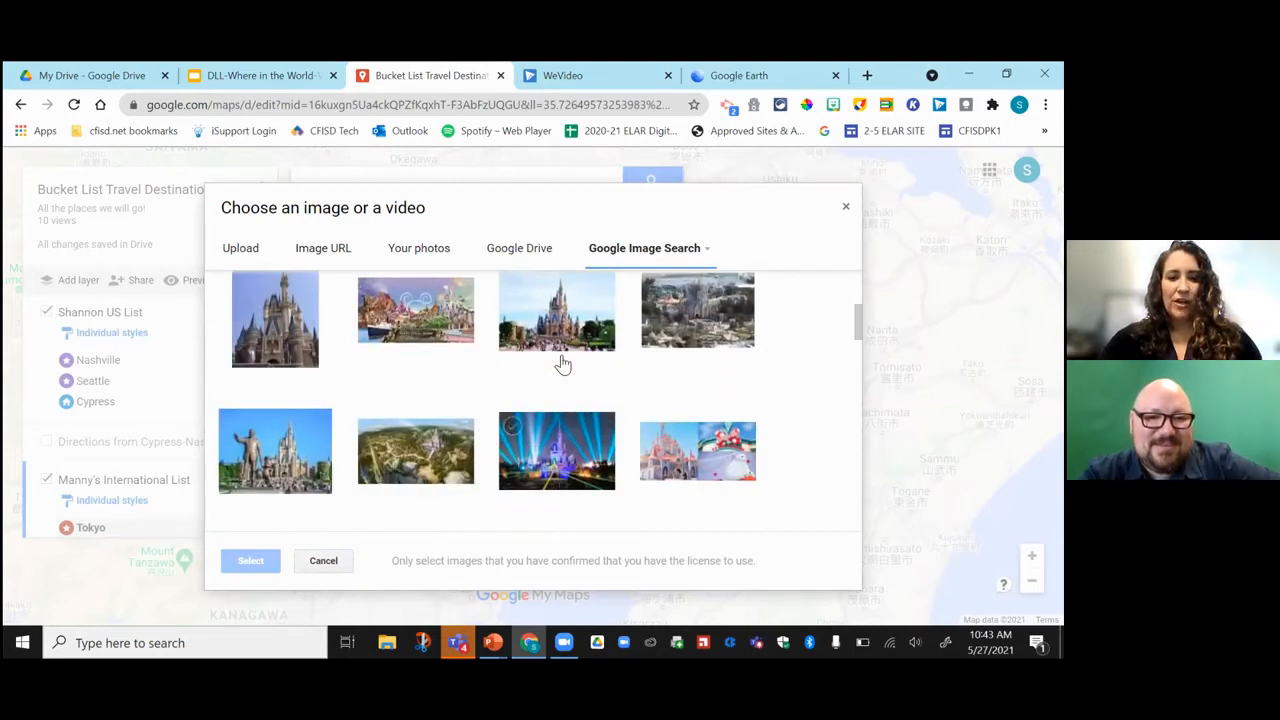
pyautogui.scroll(-2, 577, 392)
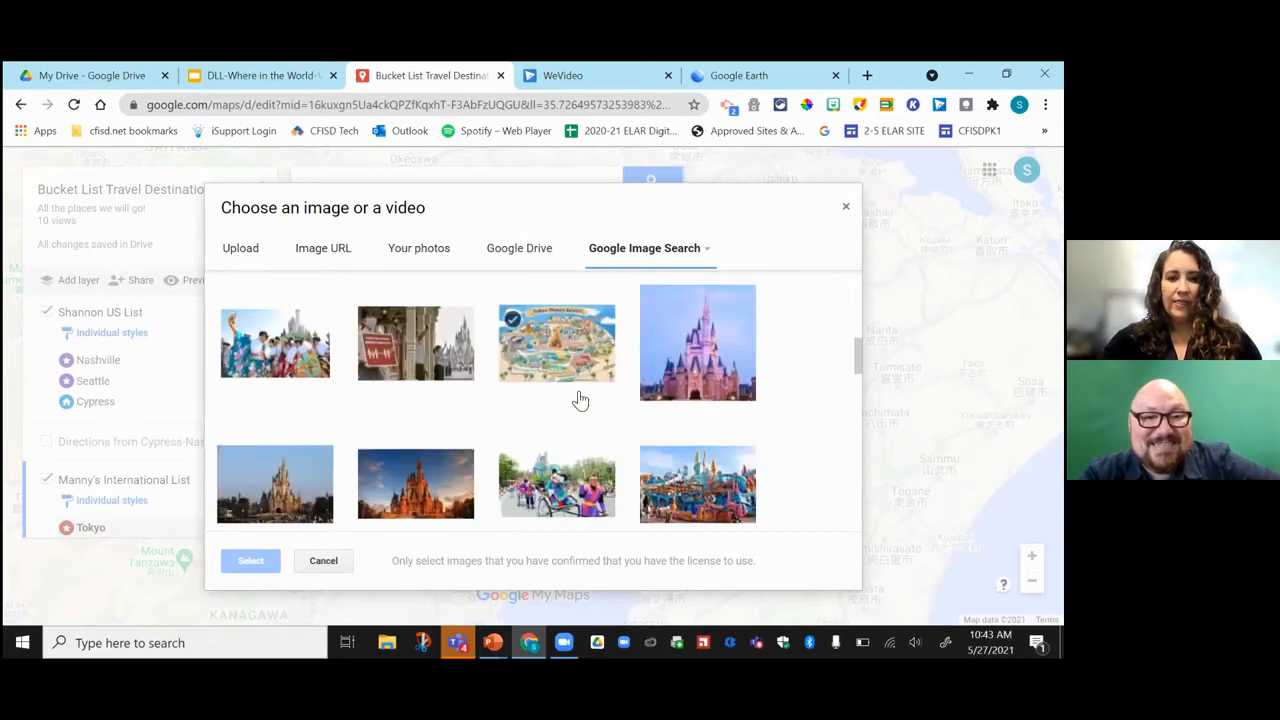
pyautogui.scroll(-1, 577, 400)
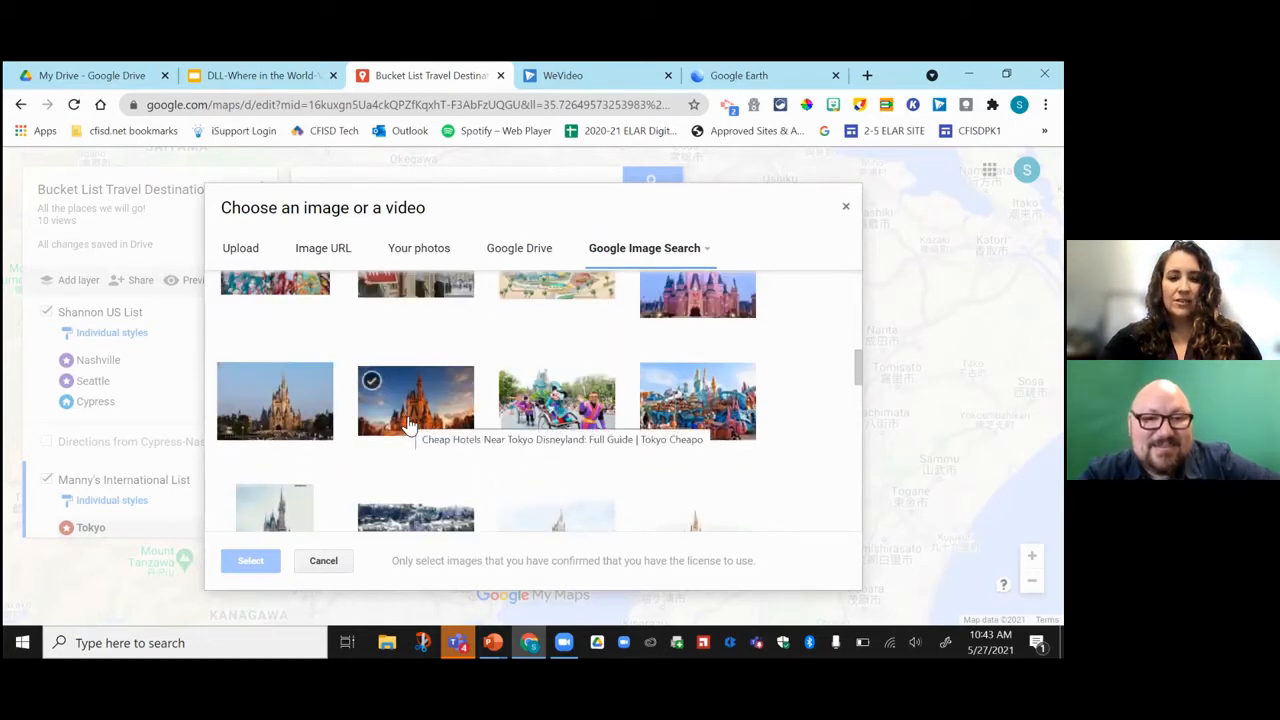
pyautogui.click(408, 425)
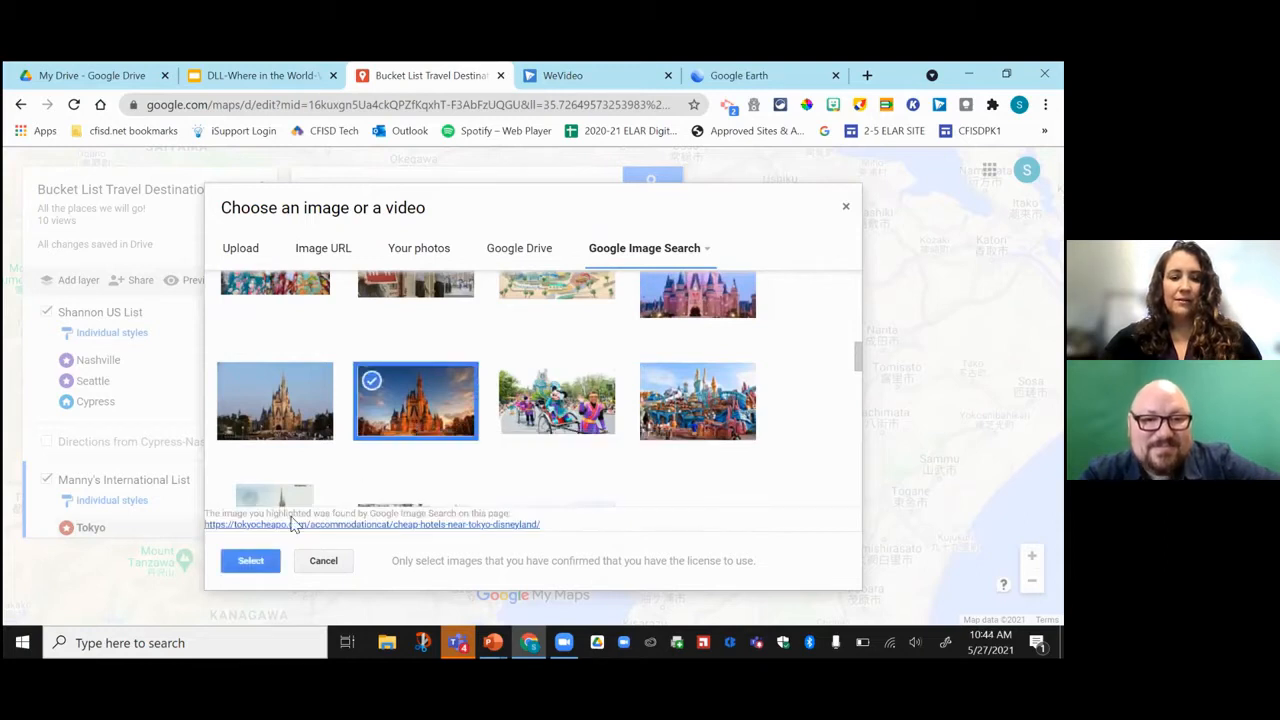
pyautogui.click(251, 560)
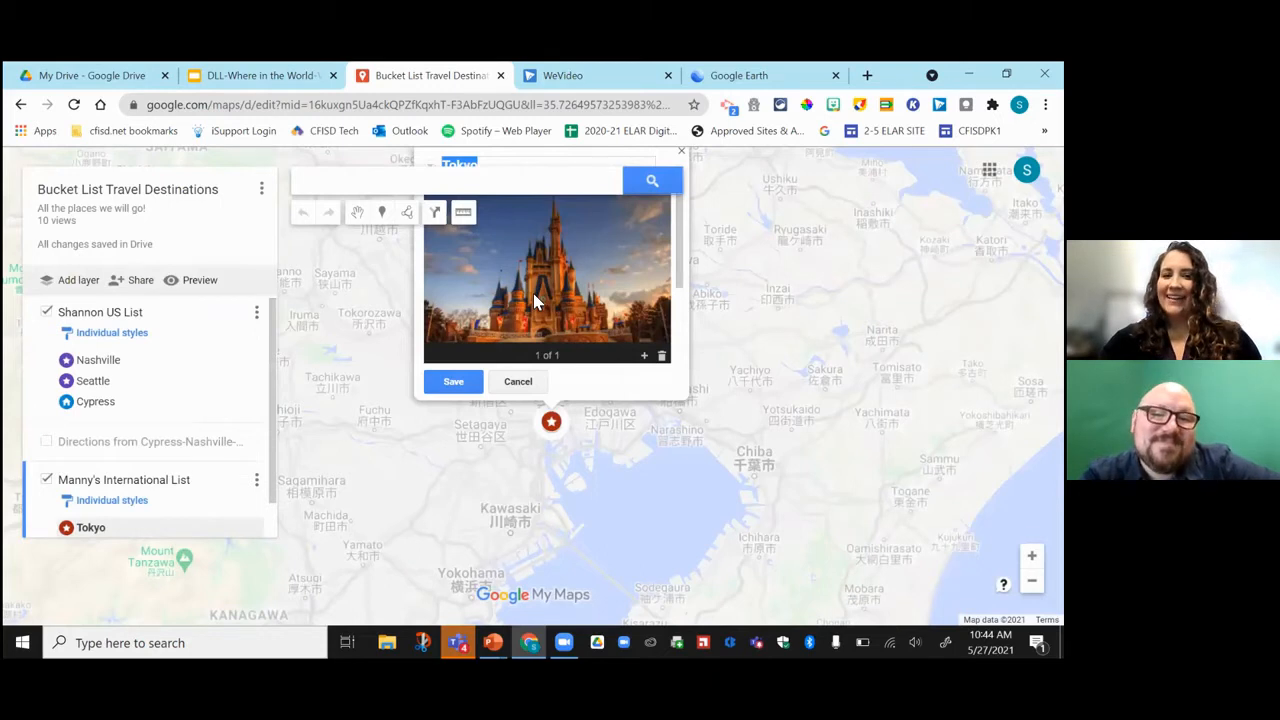
pyautogui.click(452, 382)
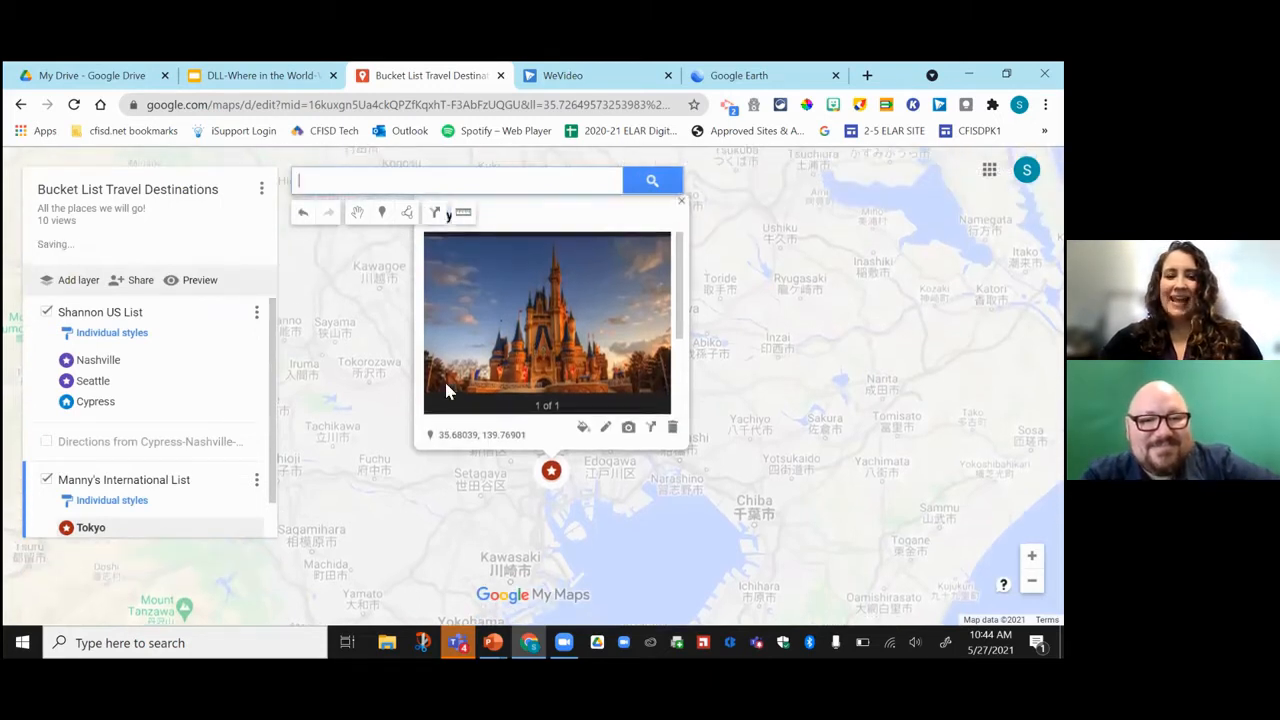
# Search YouTube for 'studio ghibli museum' and save the Studio Ghibli Museum Tour video to Tokyo.
pyautogui.click(628, 428)
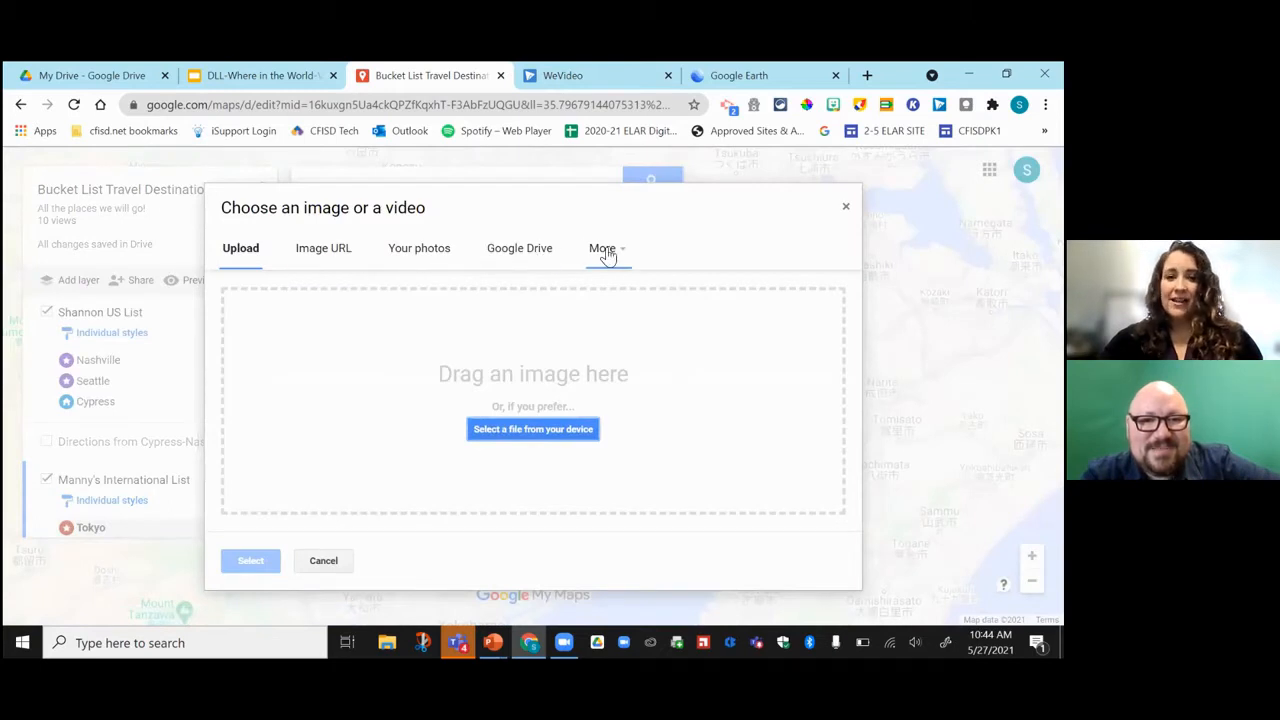
pyautogui.click(604, 250)
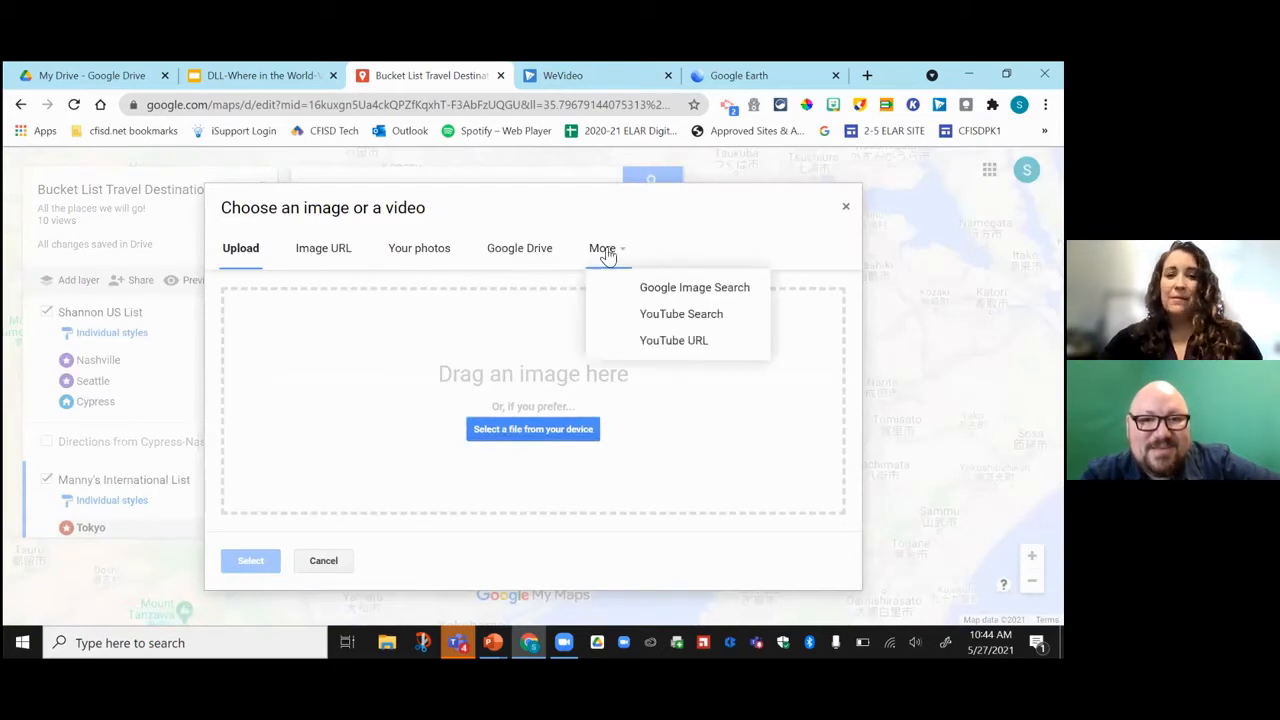
pyautogui.click(658, 316)
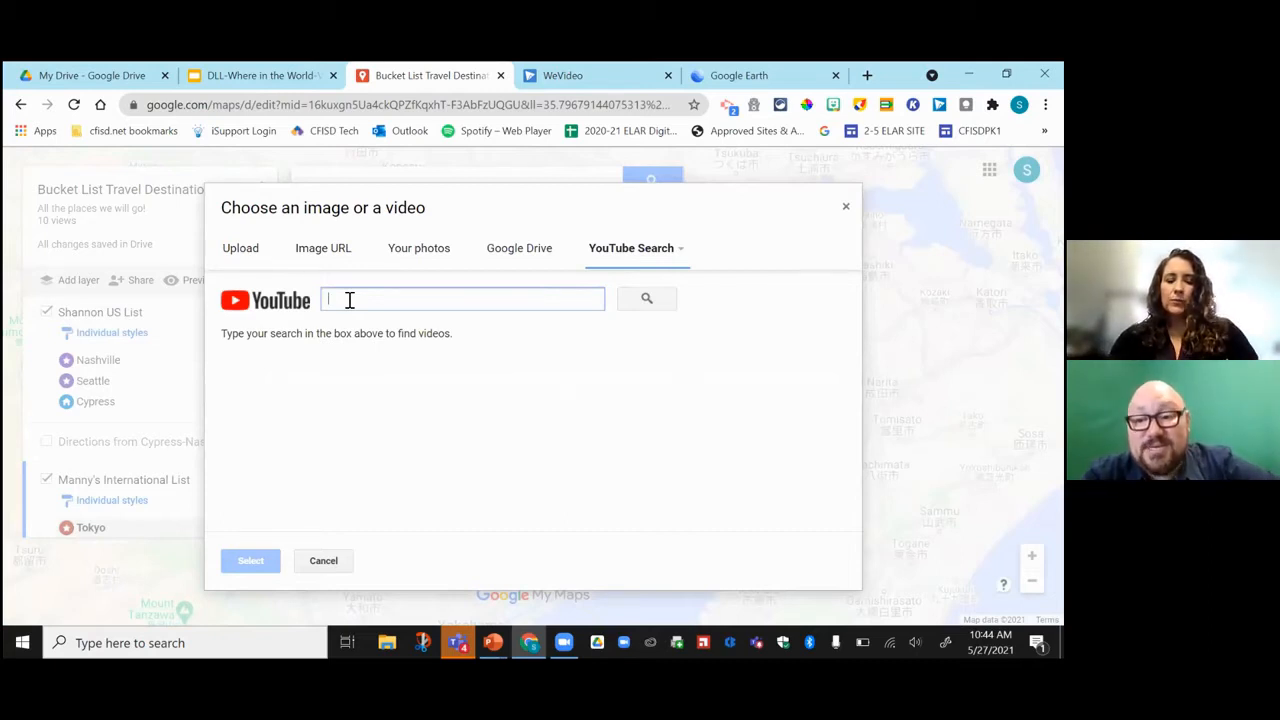
pyautogui.write('studio ghi')
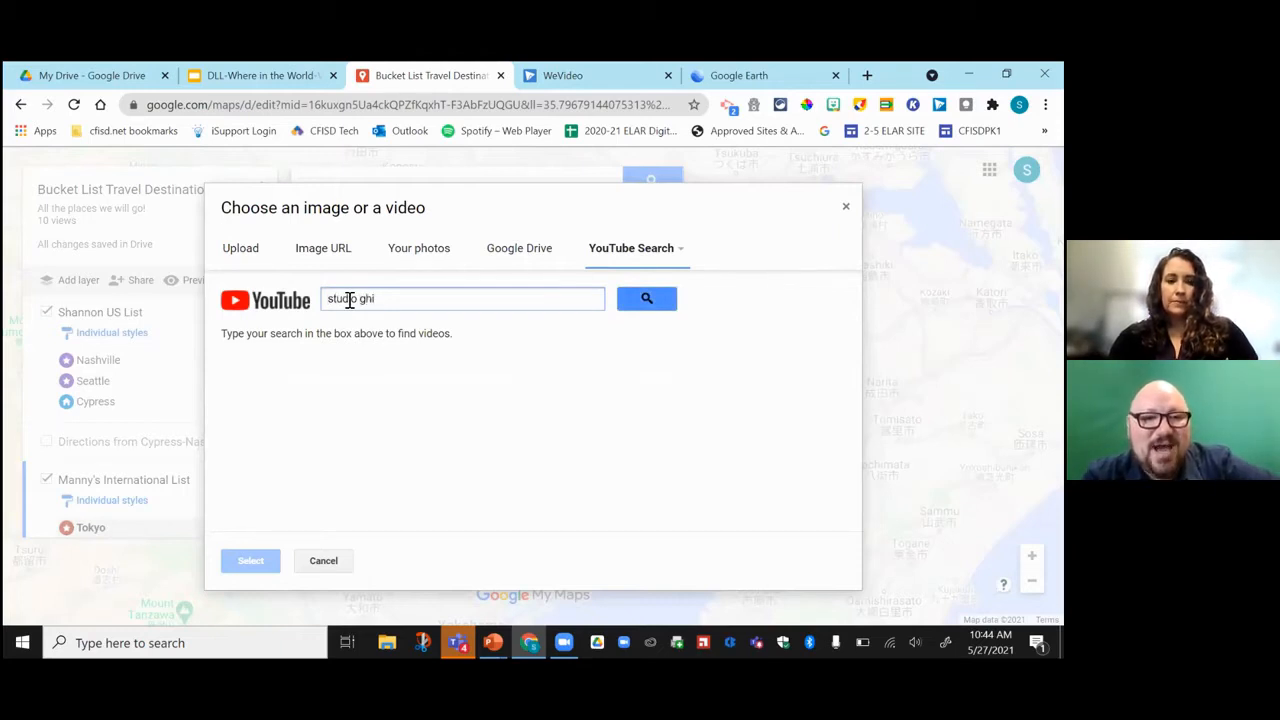
pyautogui.write('bli')
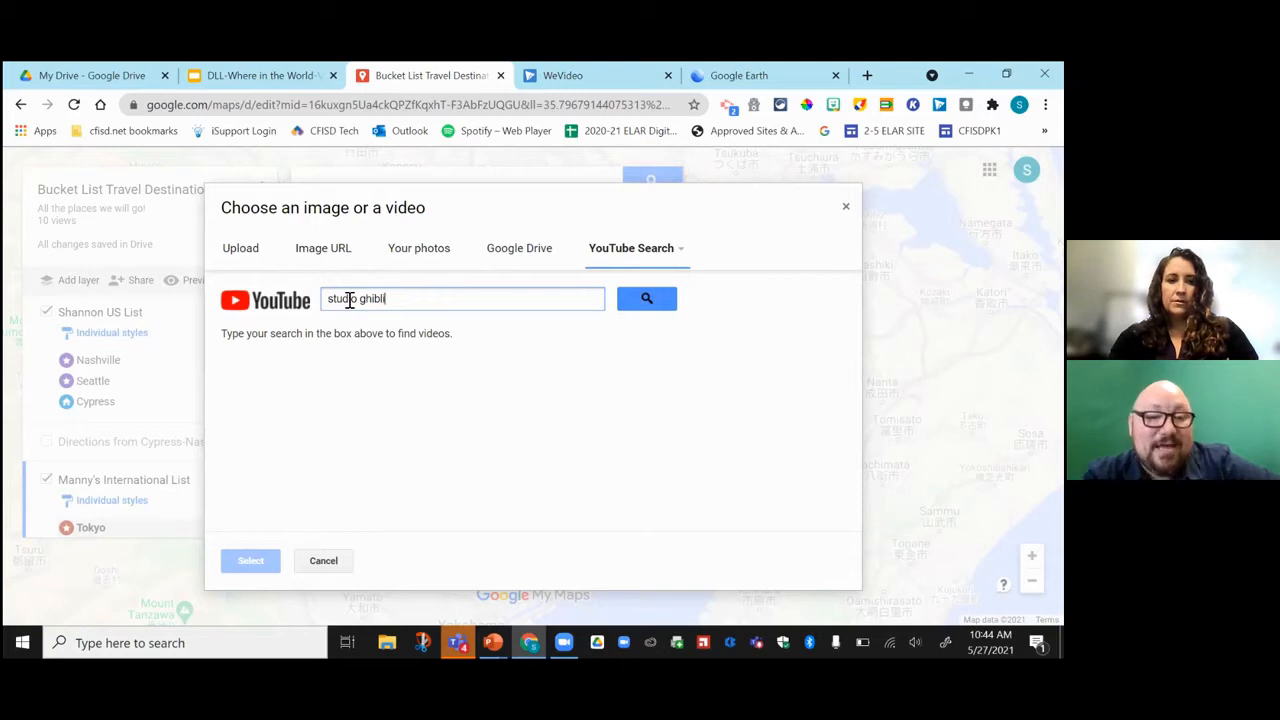
pyautogui.write(' museum')
pyautogui.press('Return')
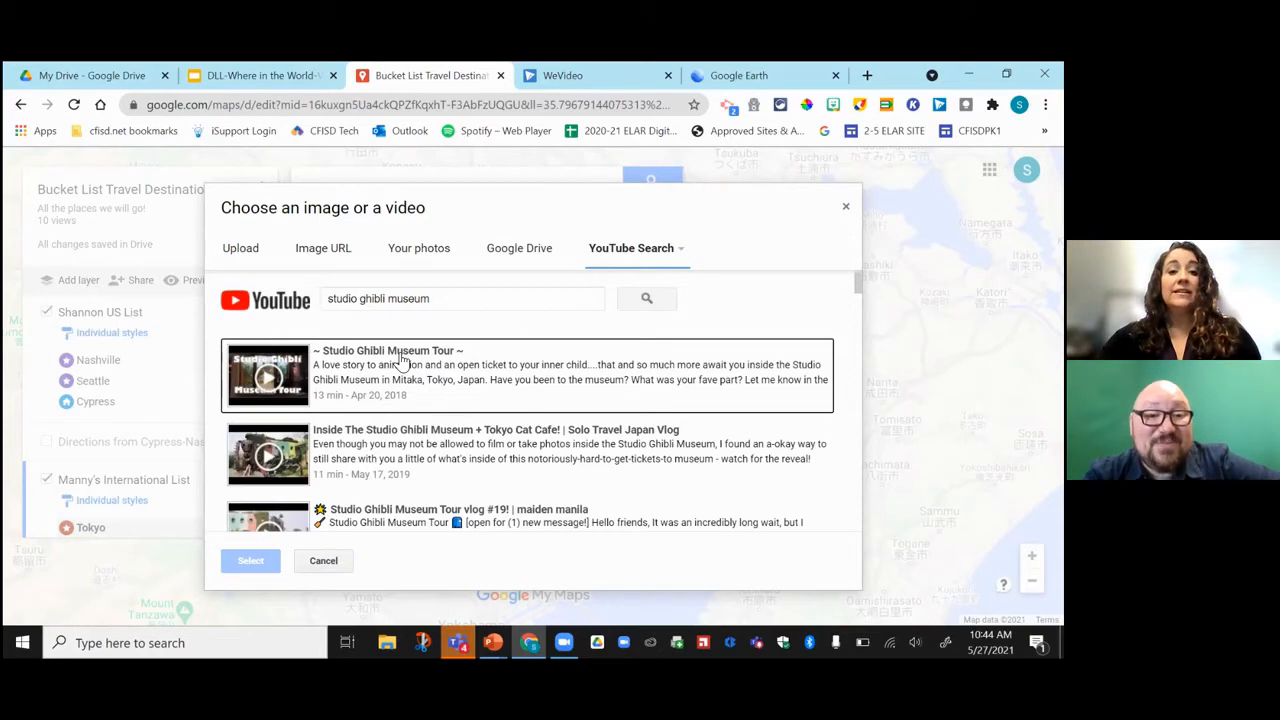
pyautogui.click(433, 378)
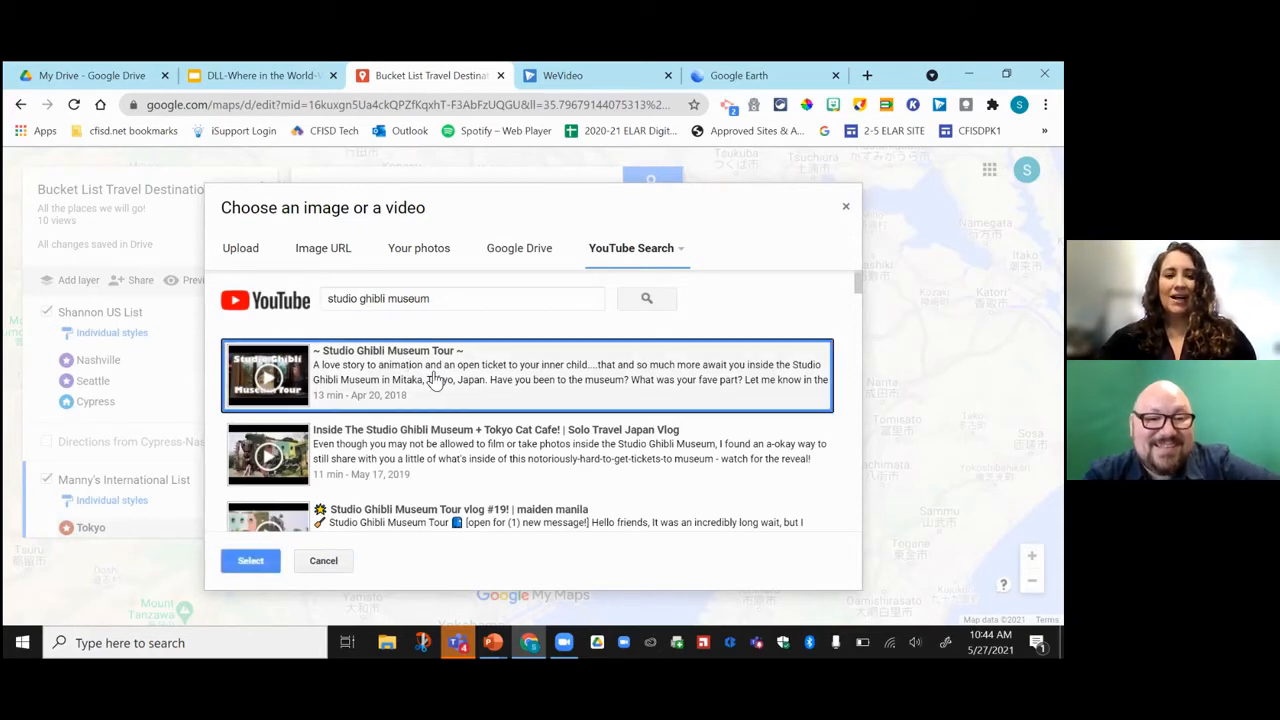
pyautogui.click(250, 560)
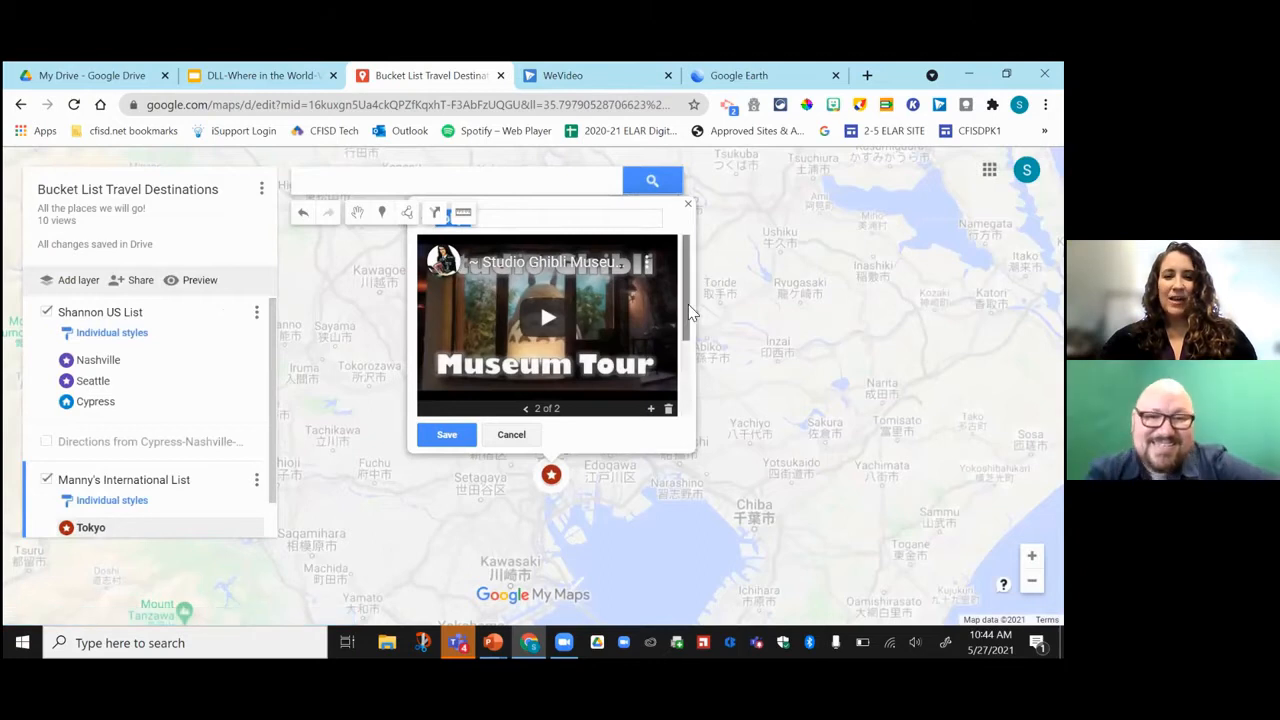
pyautogui.moveTo(686, 316)
pyautogui.mouseDown()
pyautogui.moveTo(688, 345)
pyautogui.moveTo(686, 298)
pyautogui.mouseUp()
pyautogui.click(439, 434)
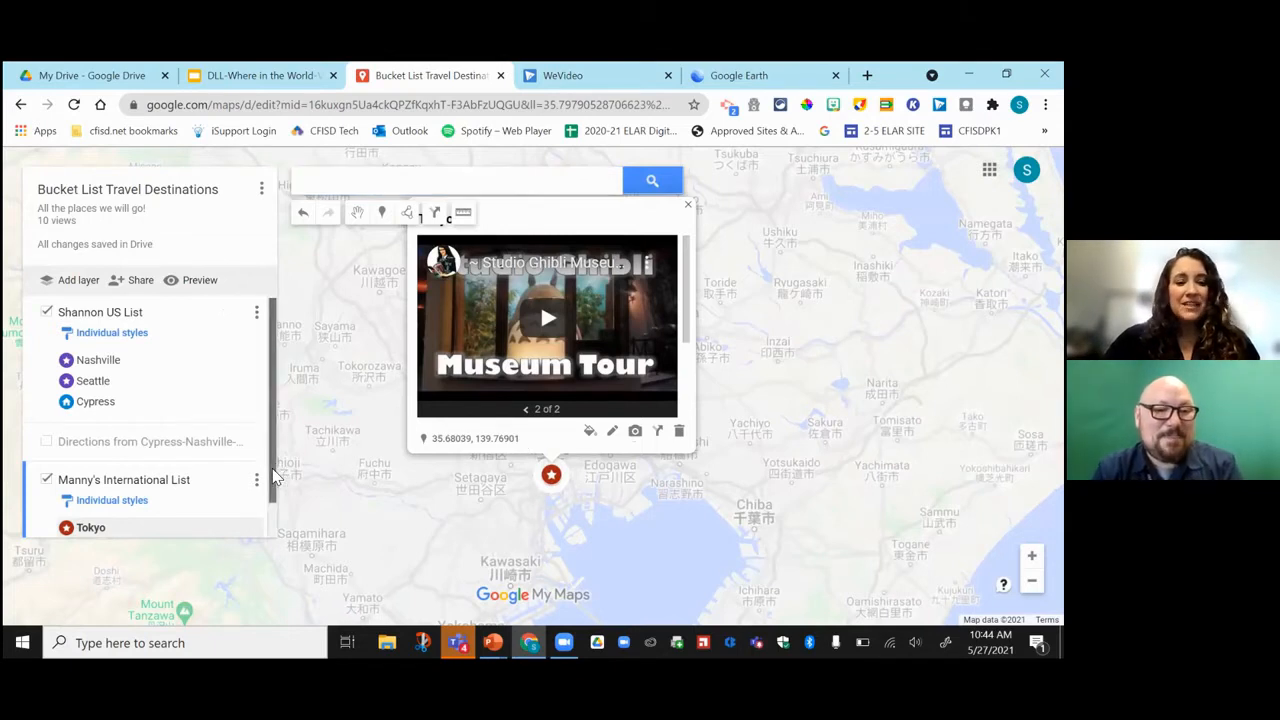
# Search the map for 'london' and add London, UK to Manny's International List.
pyautogui.scroll(-1, 268, 482)
pyautogui.click(348, 181)
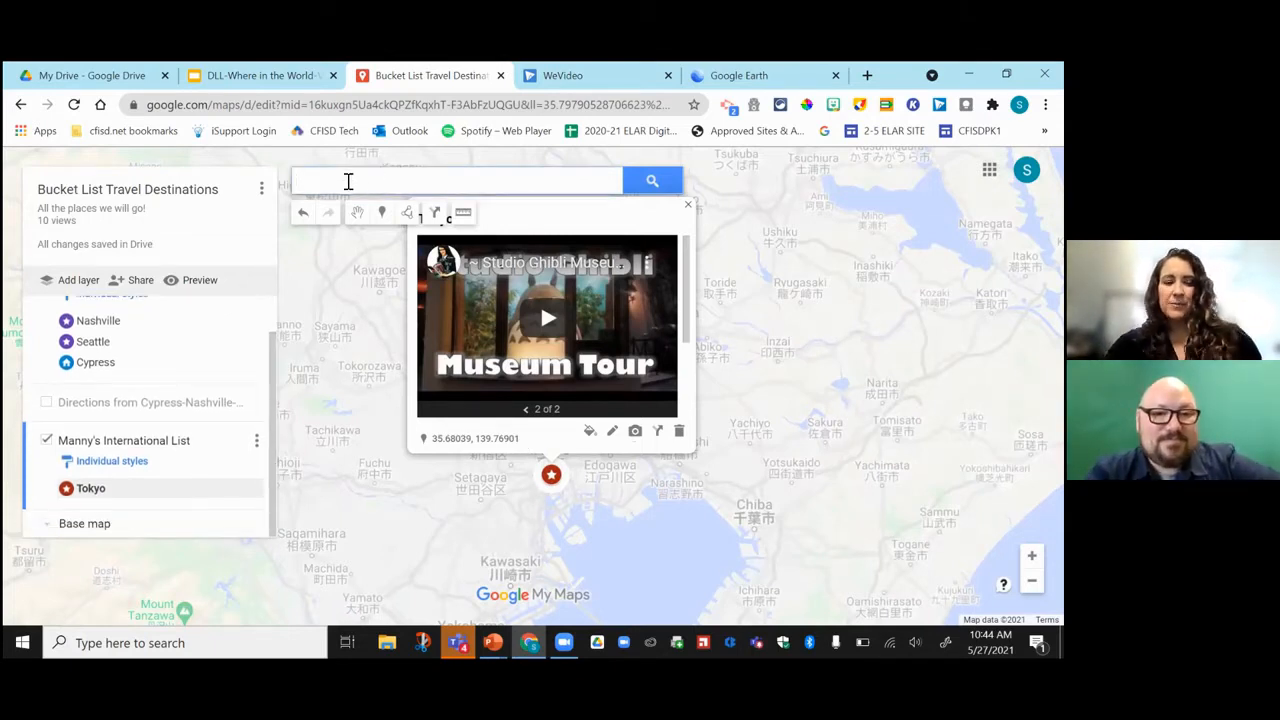
pyautogui.write('london')
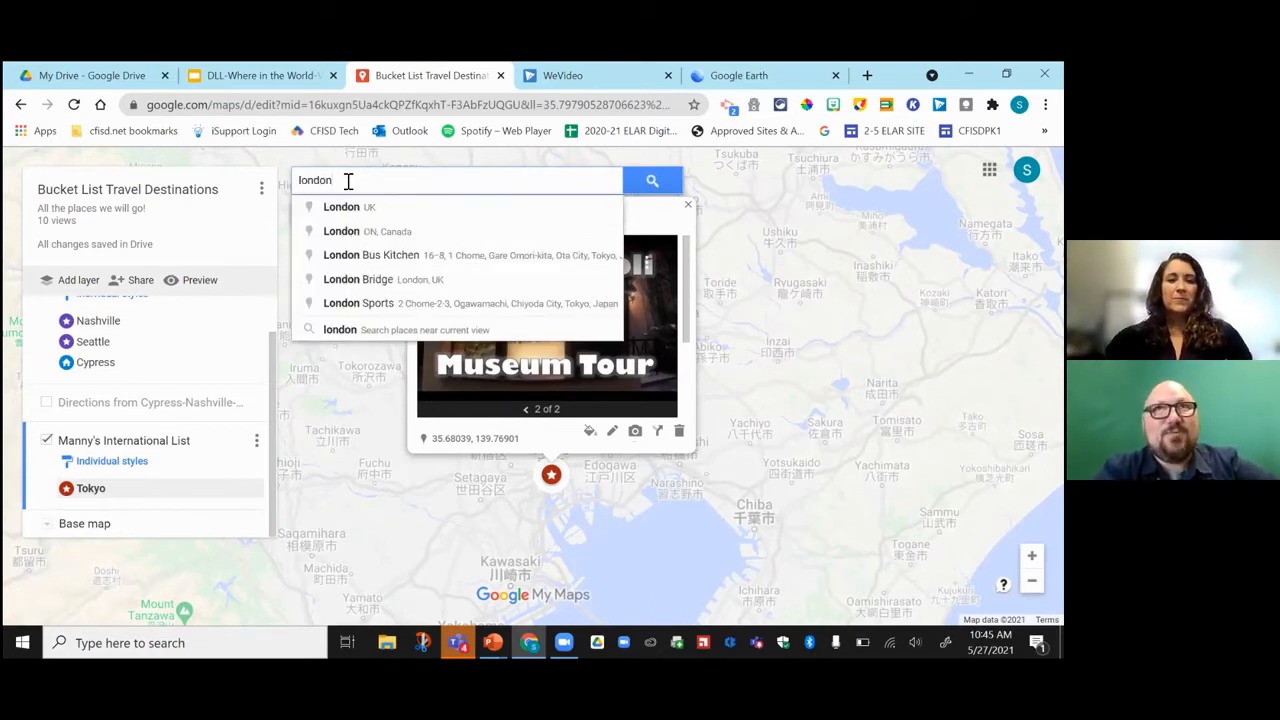
pyautogui.click(352, 208)
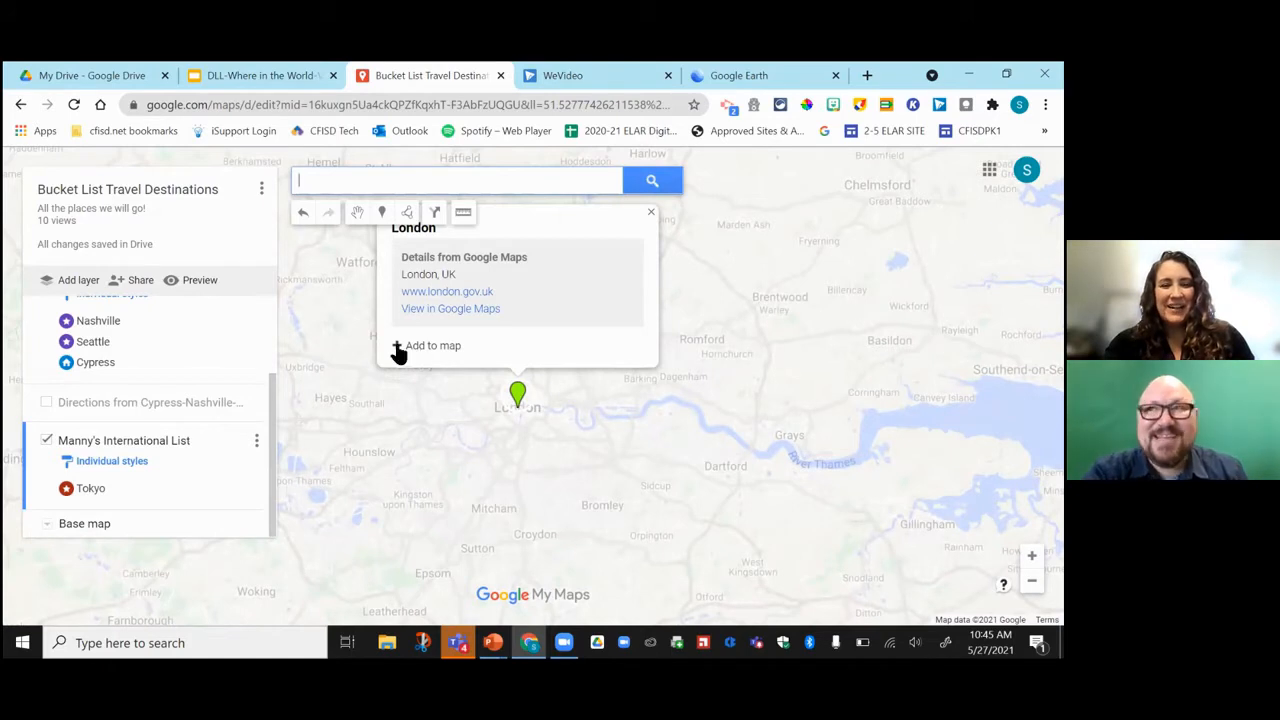
pyautogui.click(425, 346)
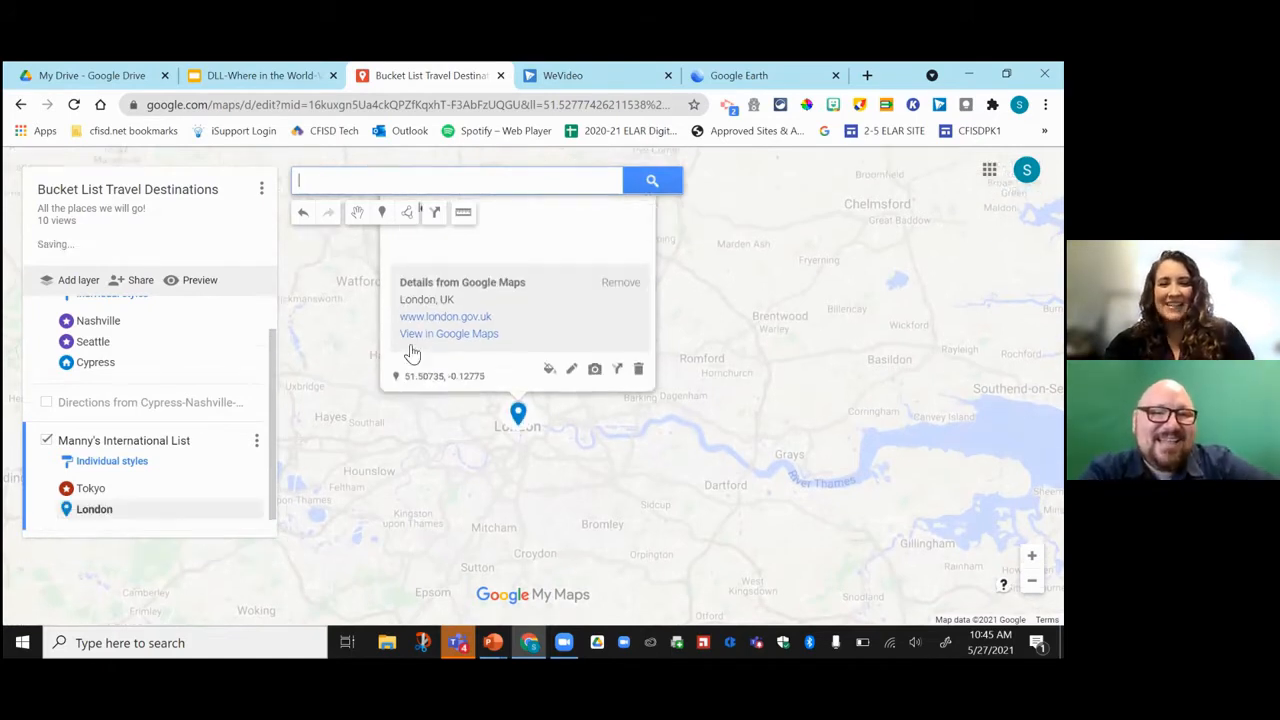
# Attach a Diagon Alley photo from a Google Image Search for 'warner bros. studio london' to London and save.
pyautogui.click(594, 381)
pyautogui.click(606, 248)
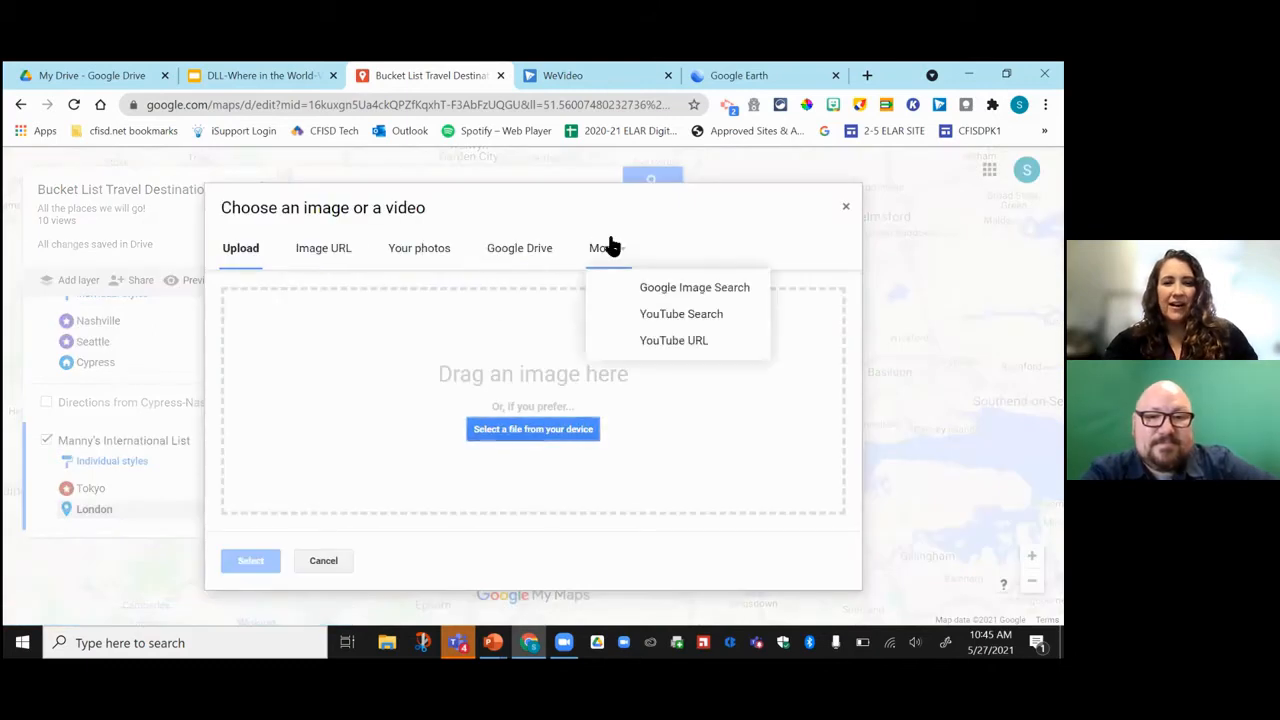
pyautogui.click(674, 289)
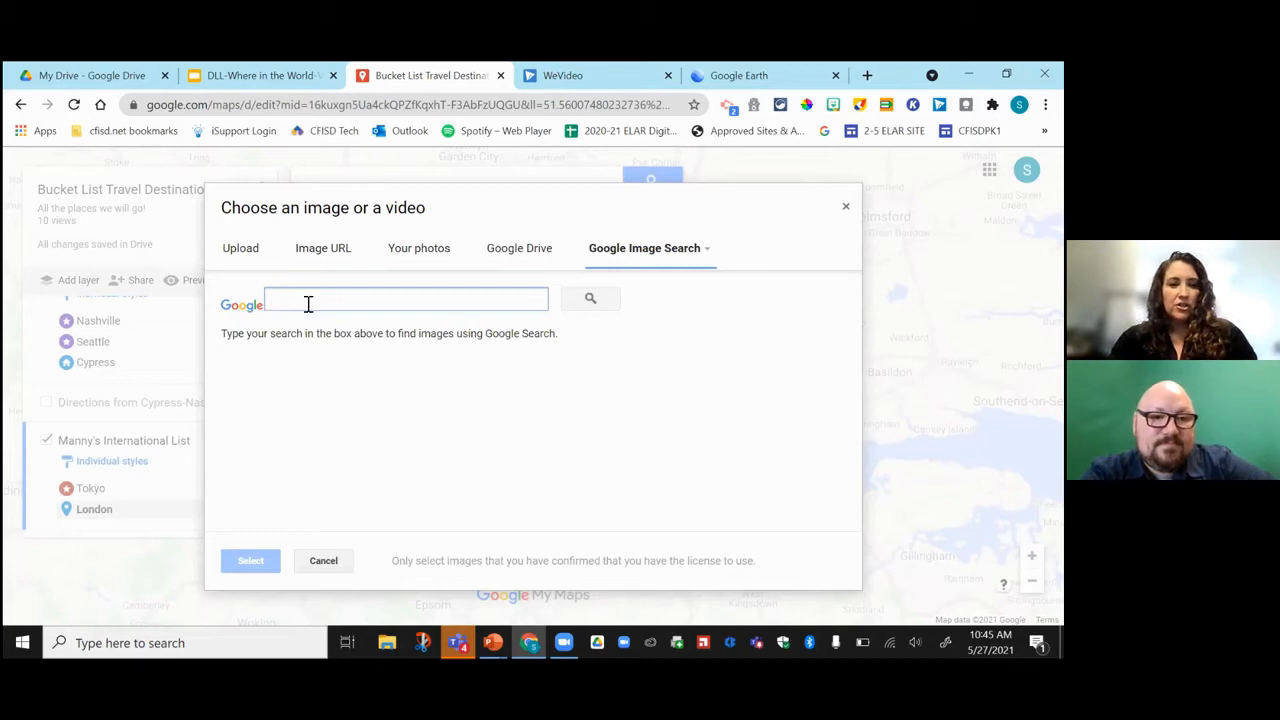
pyautogui.write('warner bro')
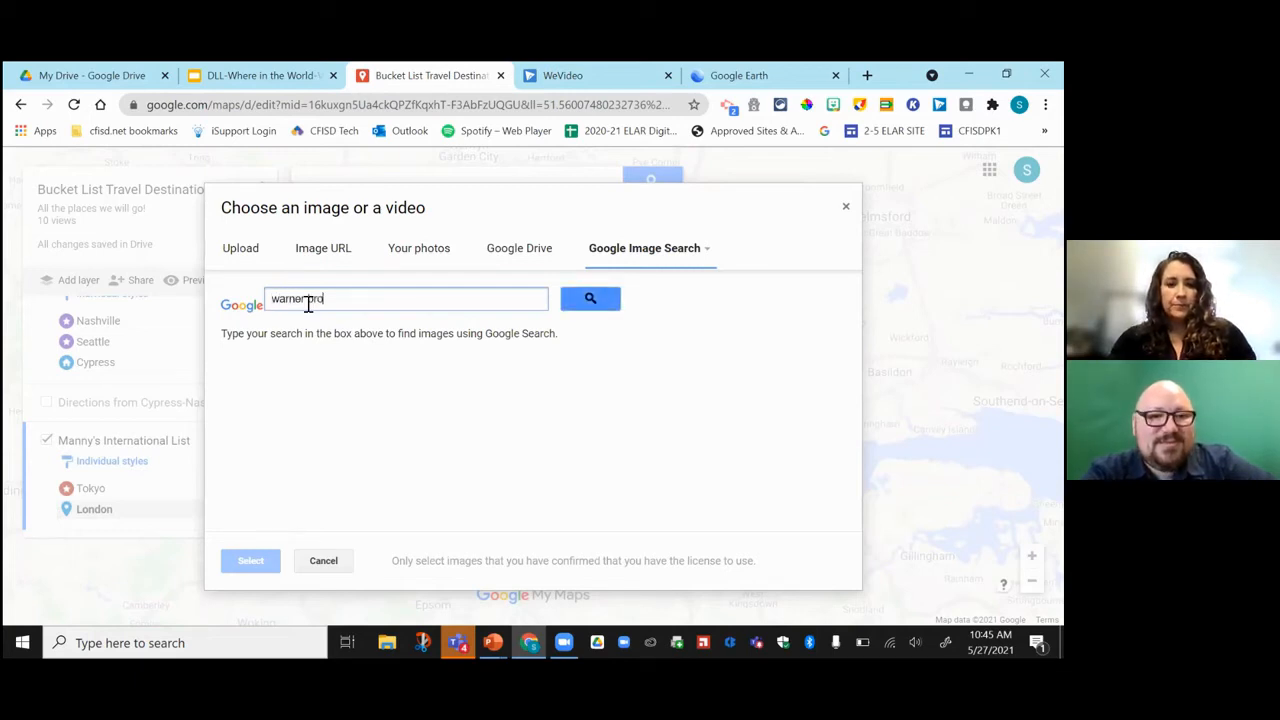
pyautogui.write('s. studio london')
pyautogui.press('Return')
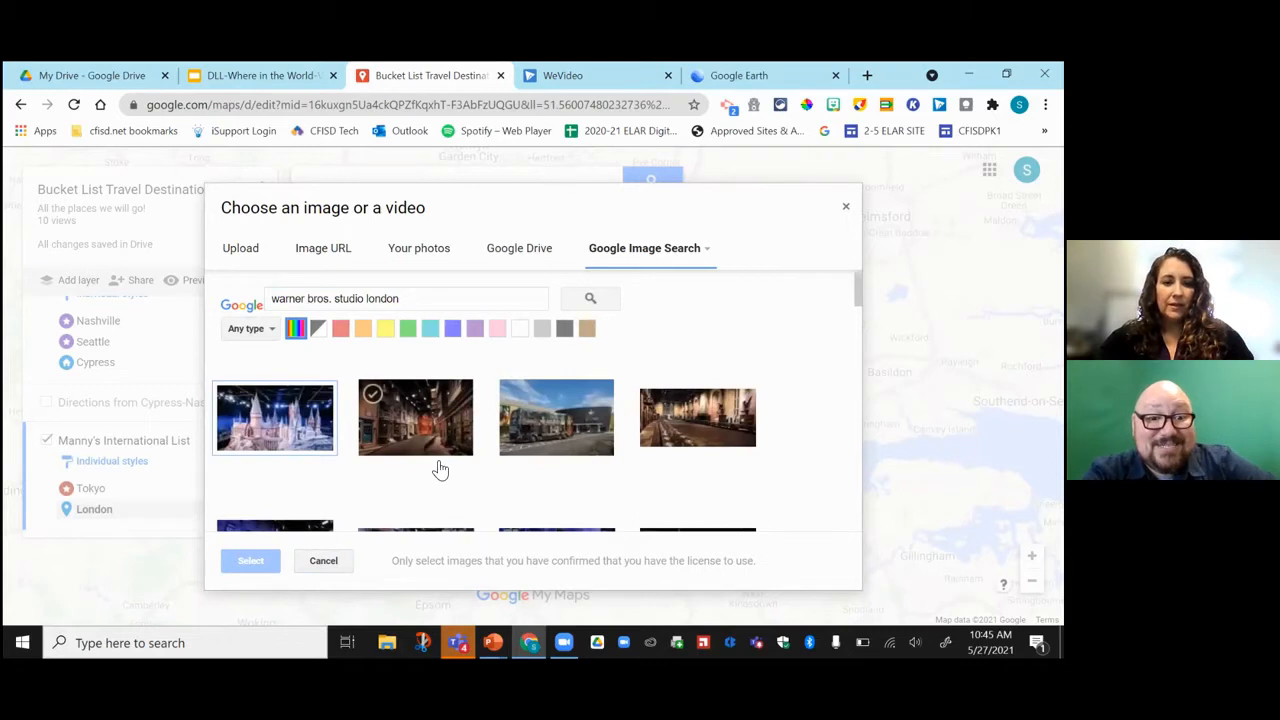
pyautogui.scroll(-2, 437, 468)
pyautogui.scroll(-2, 437, 450)
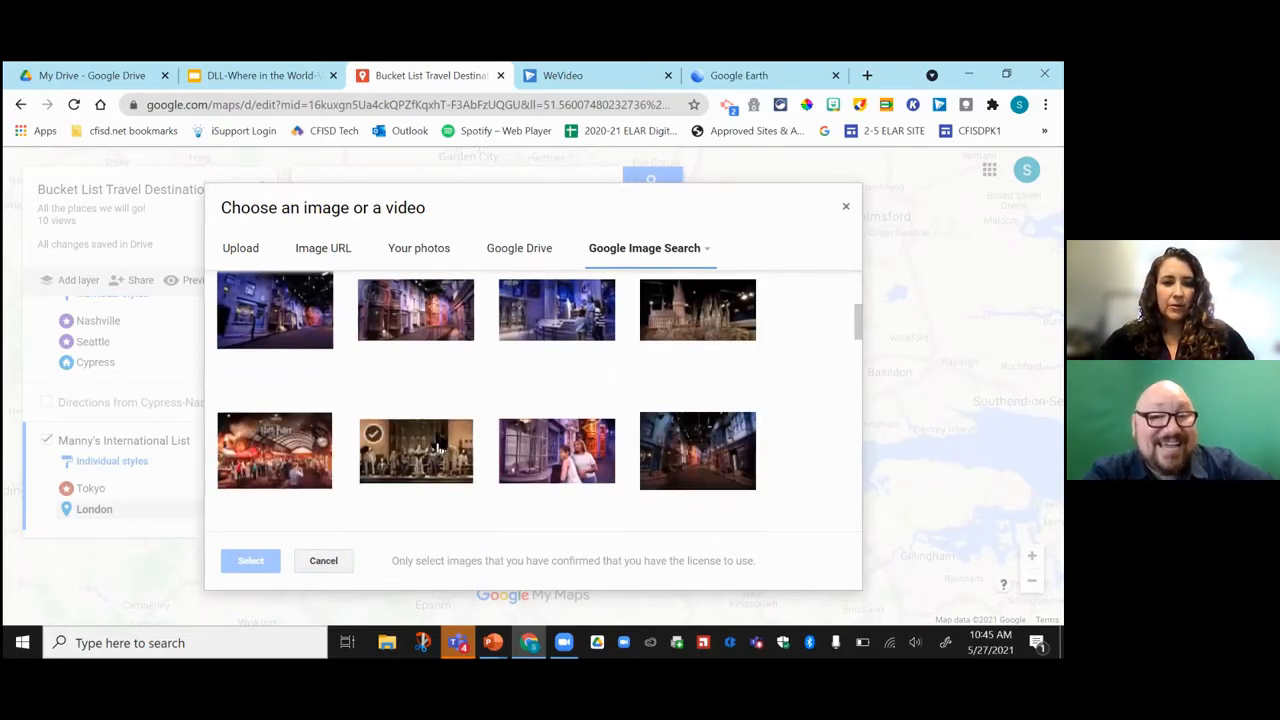
pyautogui.scroll(2, 437, 435)
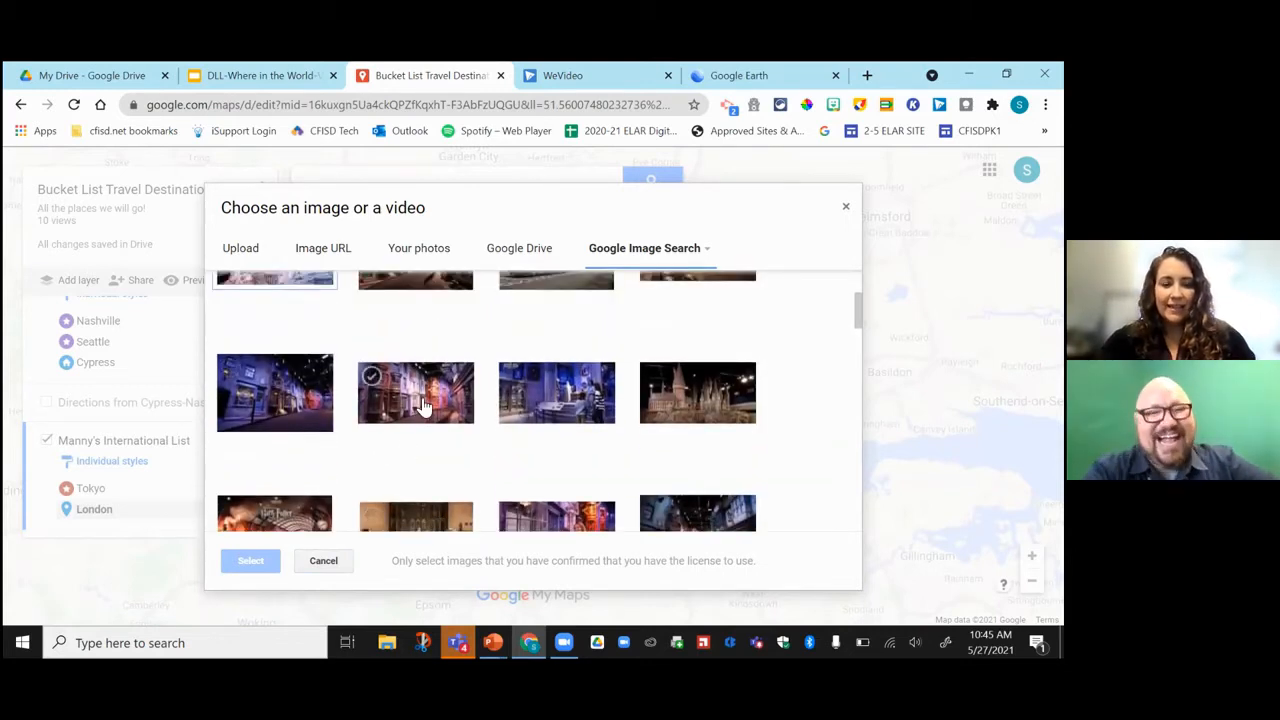
pyautogui.click(422, 405)
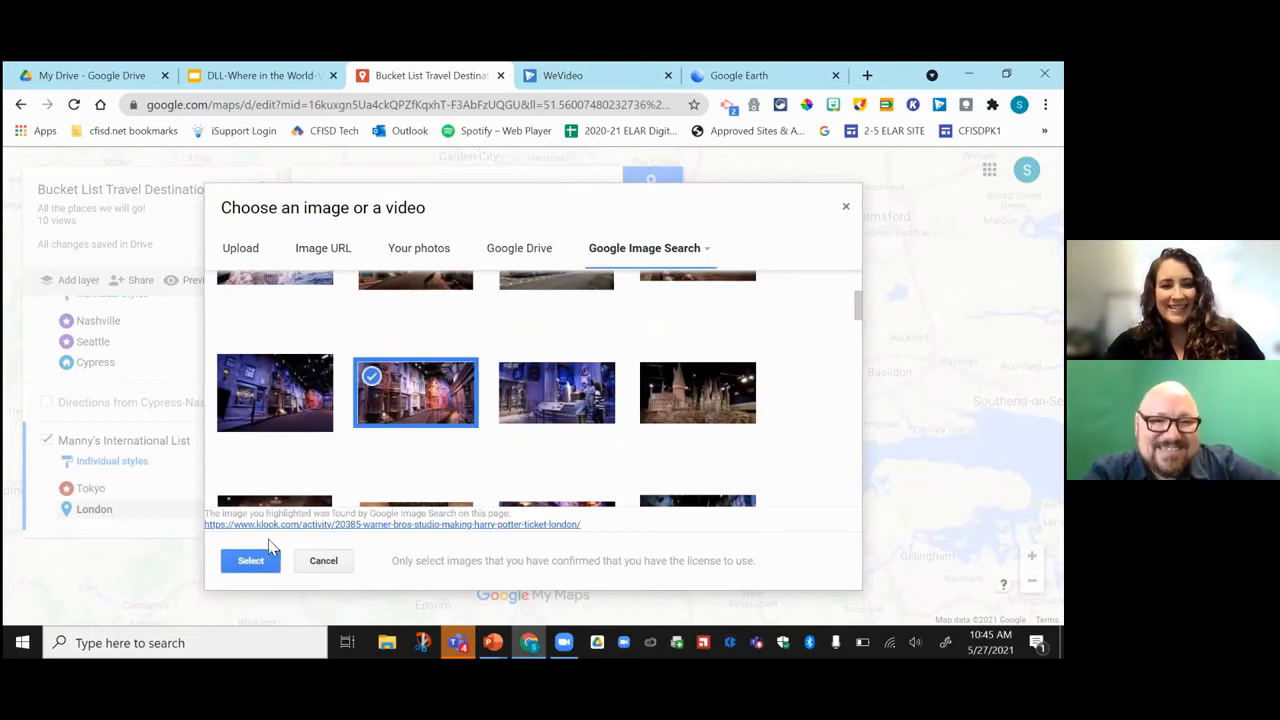
pyautogui.click(248, 568)
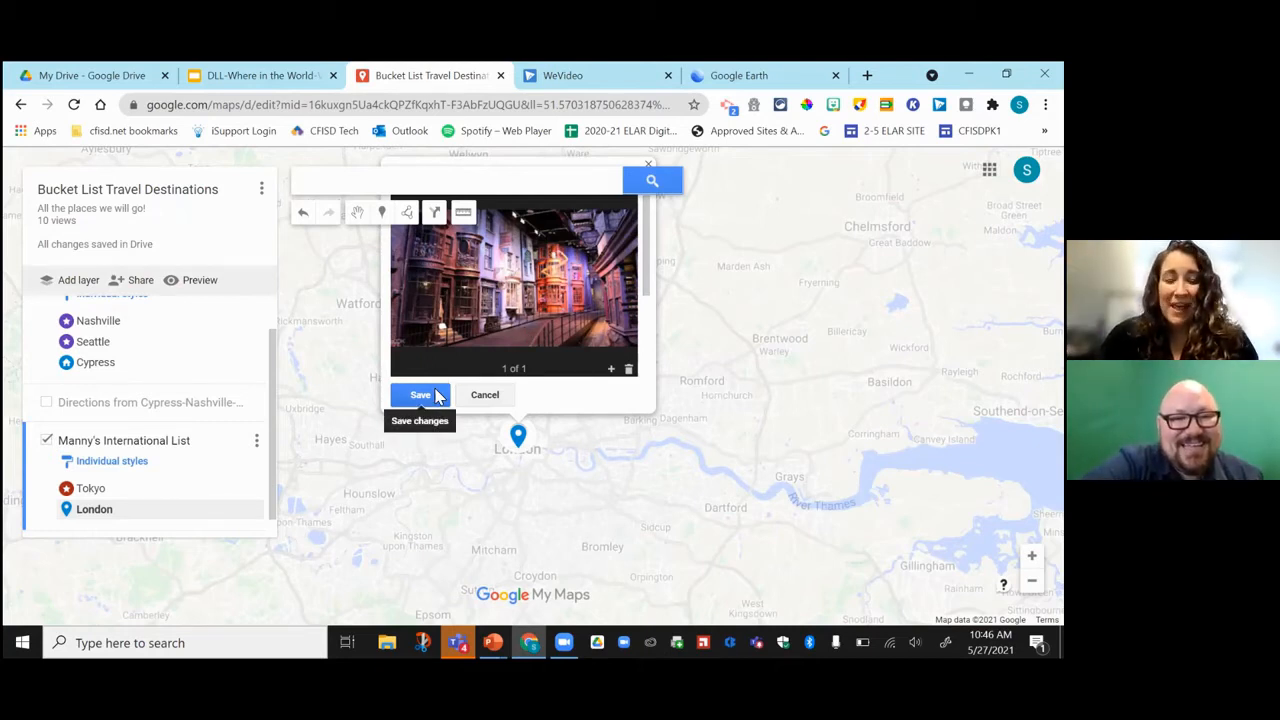
pyautogui.click(436, 397)
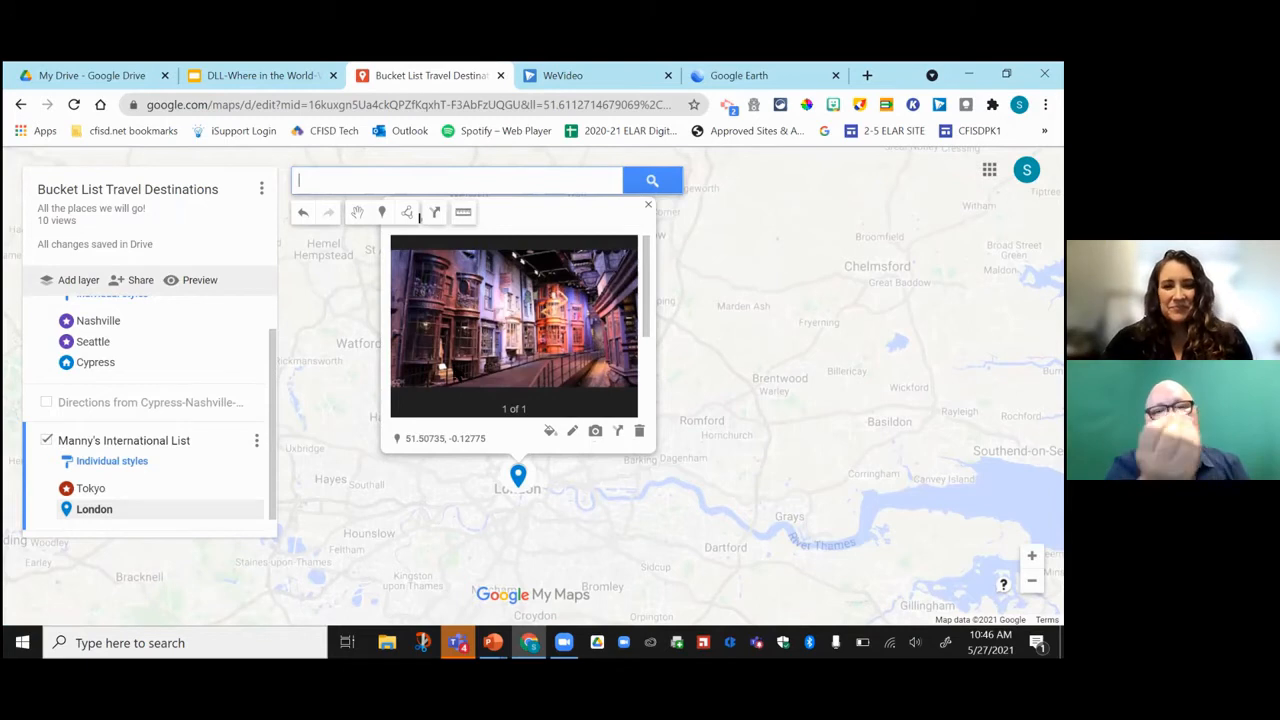
# Add the studio-tour visiting video from a YouTube search for 'warner bros. studio london' to London and save.
pyautogui.click(595, 430)
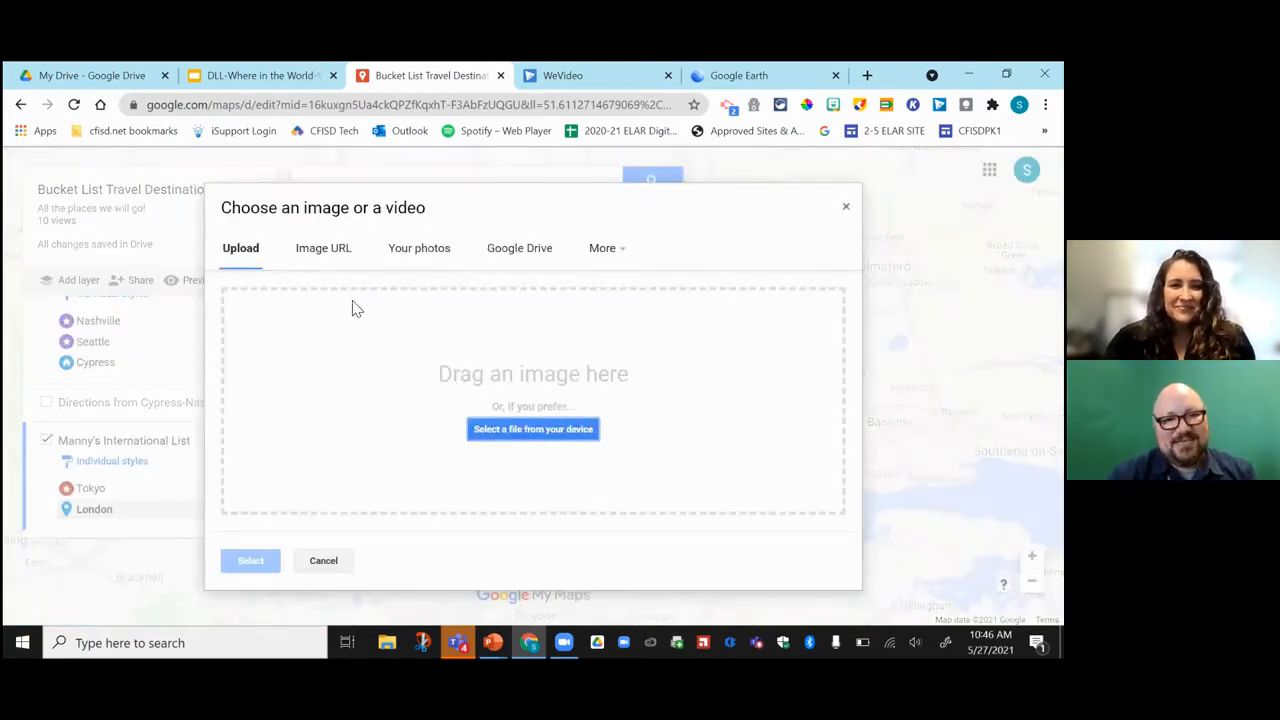
pyautogui.click(603, 250)
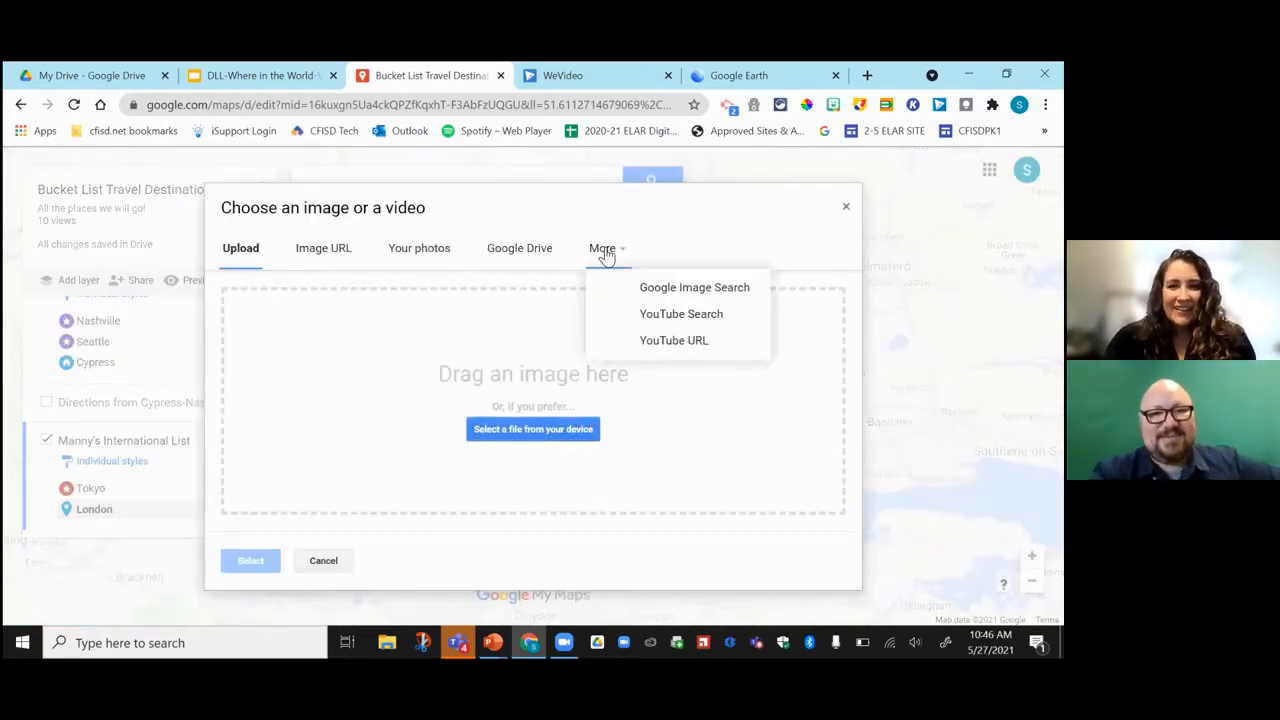
pyautogui.click(652, 322)
pyautogui.write('war')
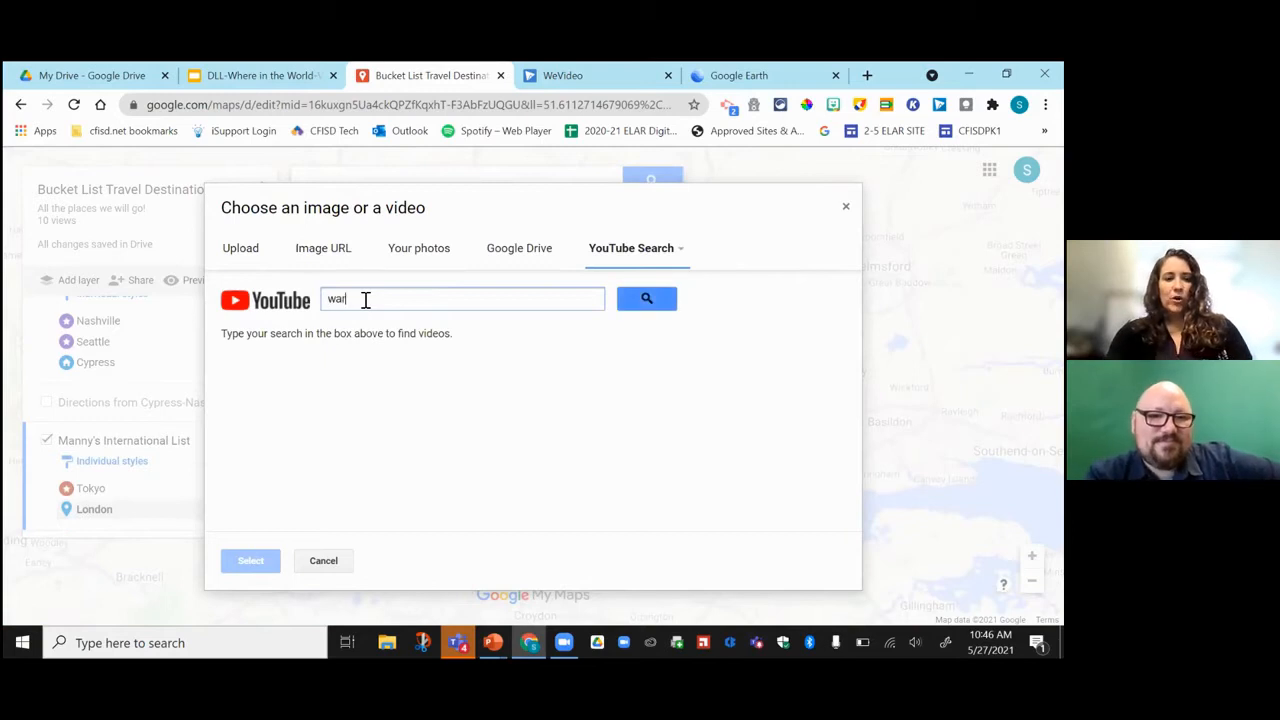
pyautogui.write('ner bros. studio london')
pyautogui.press('Return')
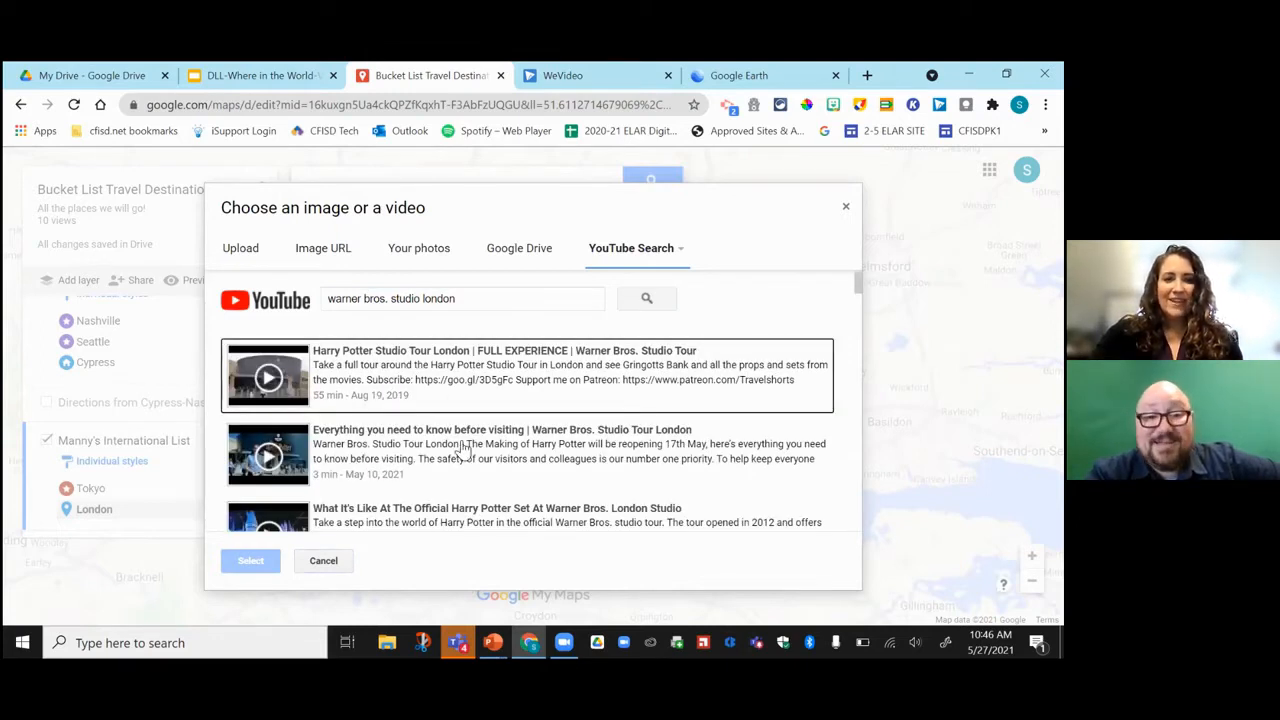
pyautogui.click(390, 452)
pyautogui.click(236, 564)
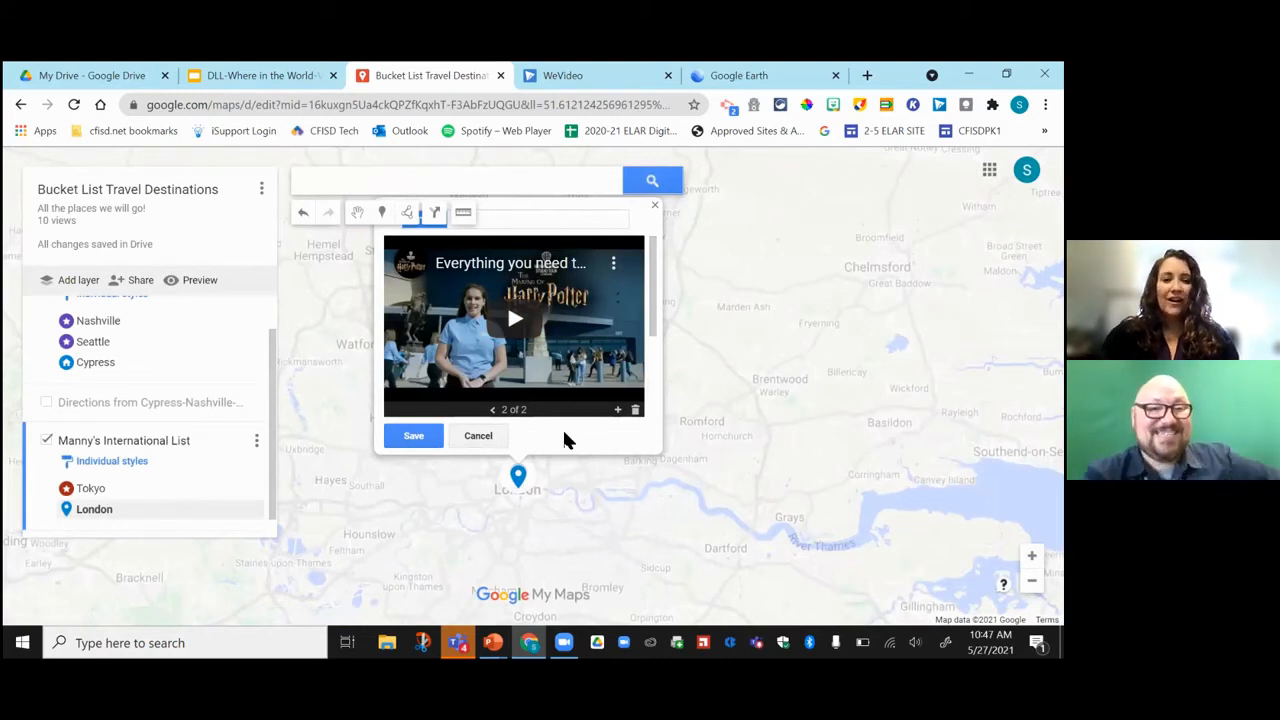
pyautogui.click(418, 440)
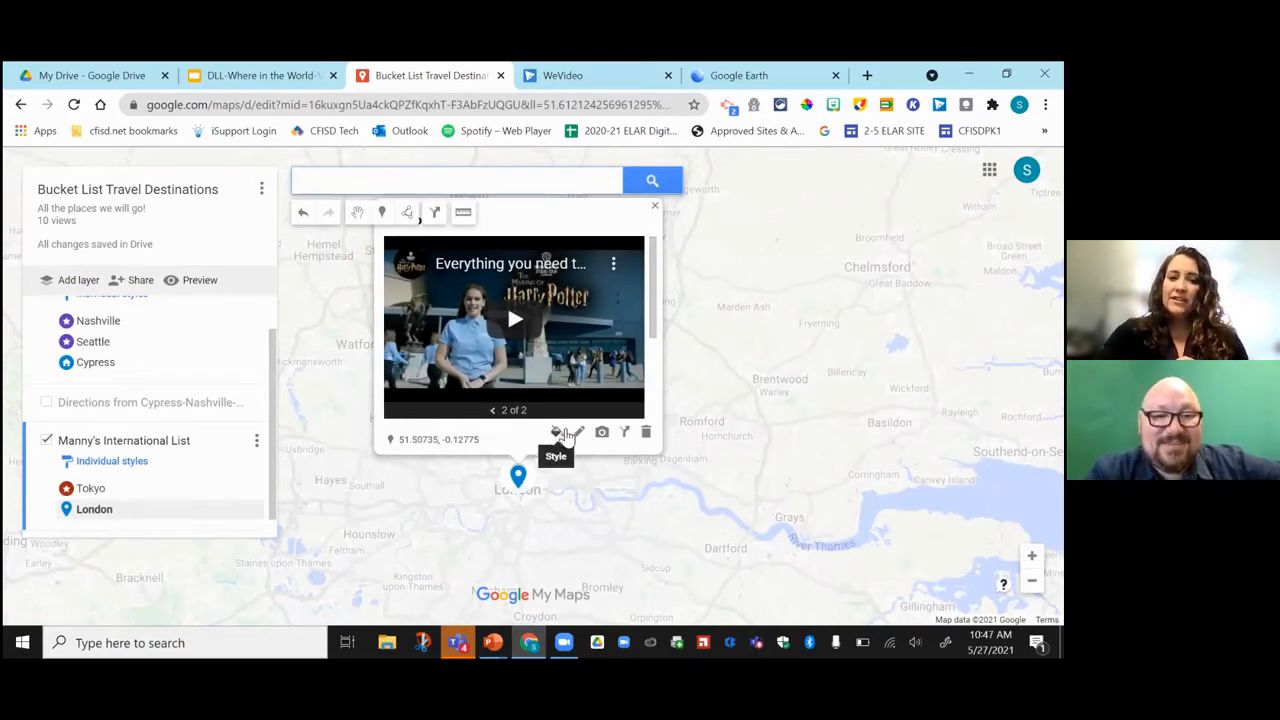
# Restyle London's marker with the square icon from More icons, then close its place card.
pyautogui.click(564, 434)
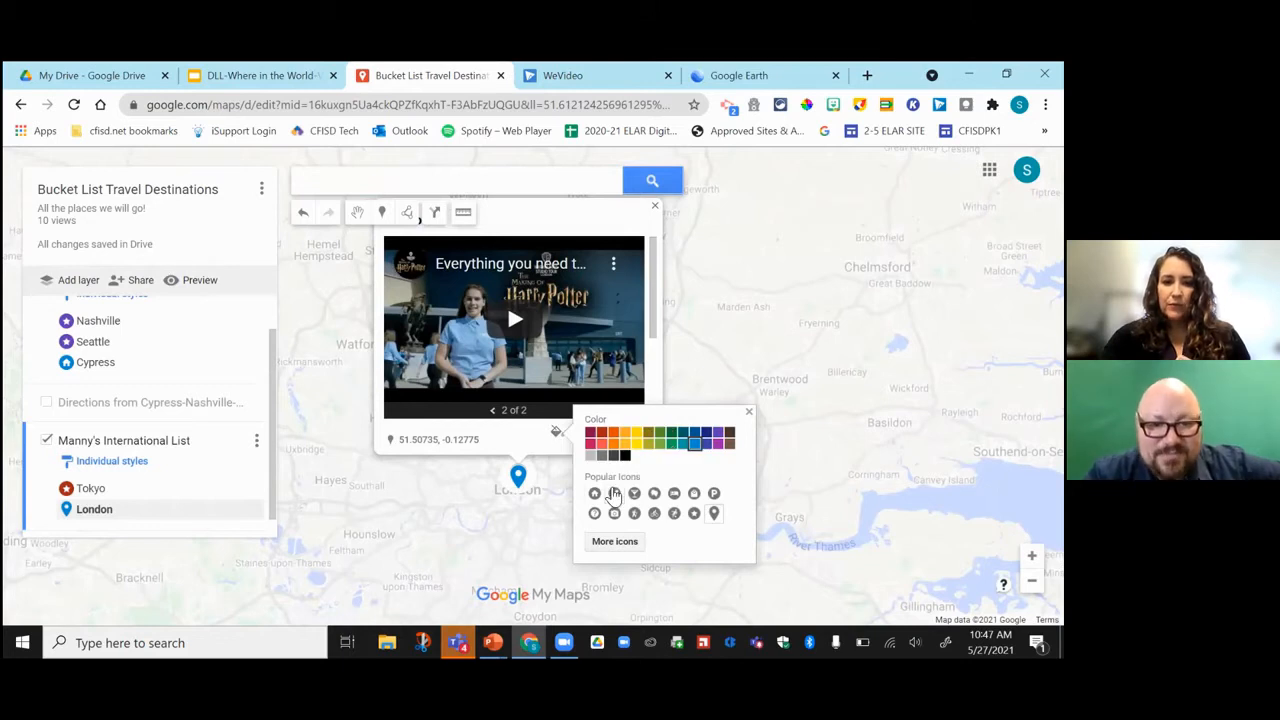
pyautogui.click(626, 547)
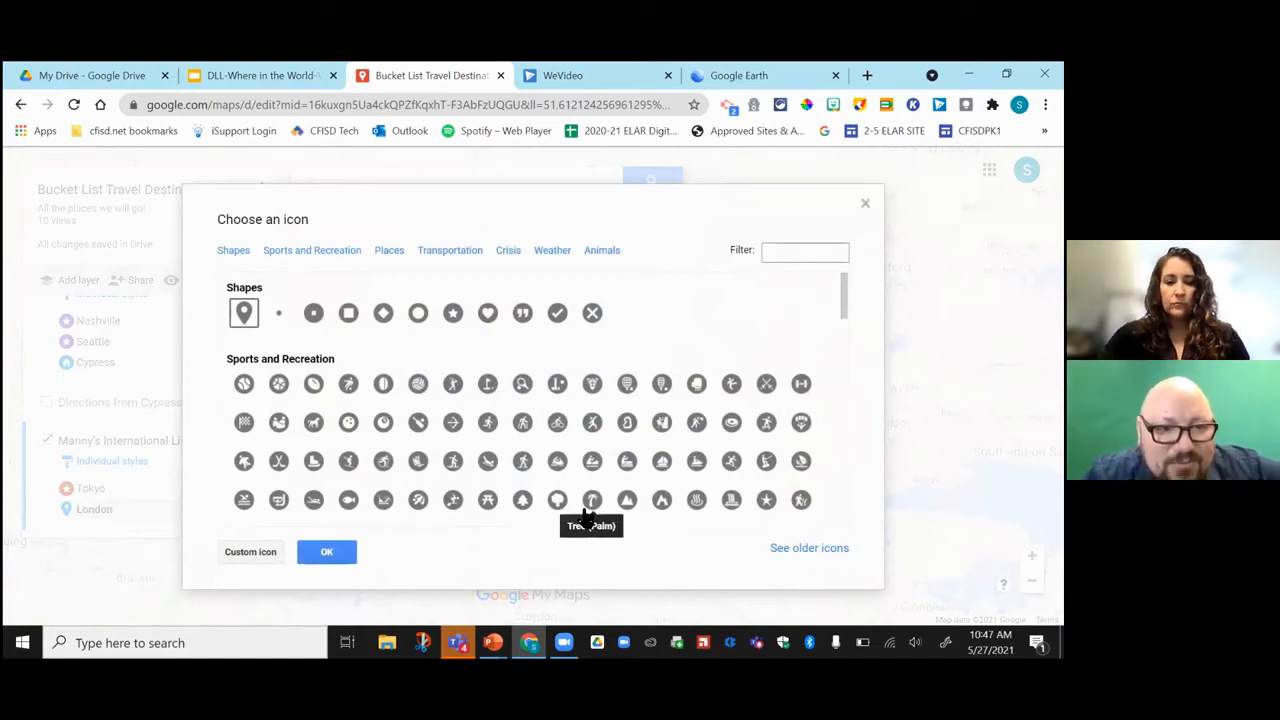
pyautogui.click(348, 313)
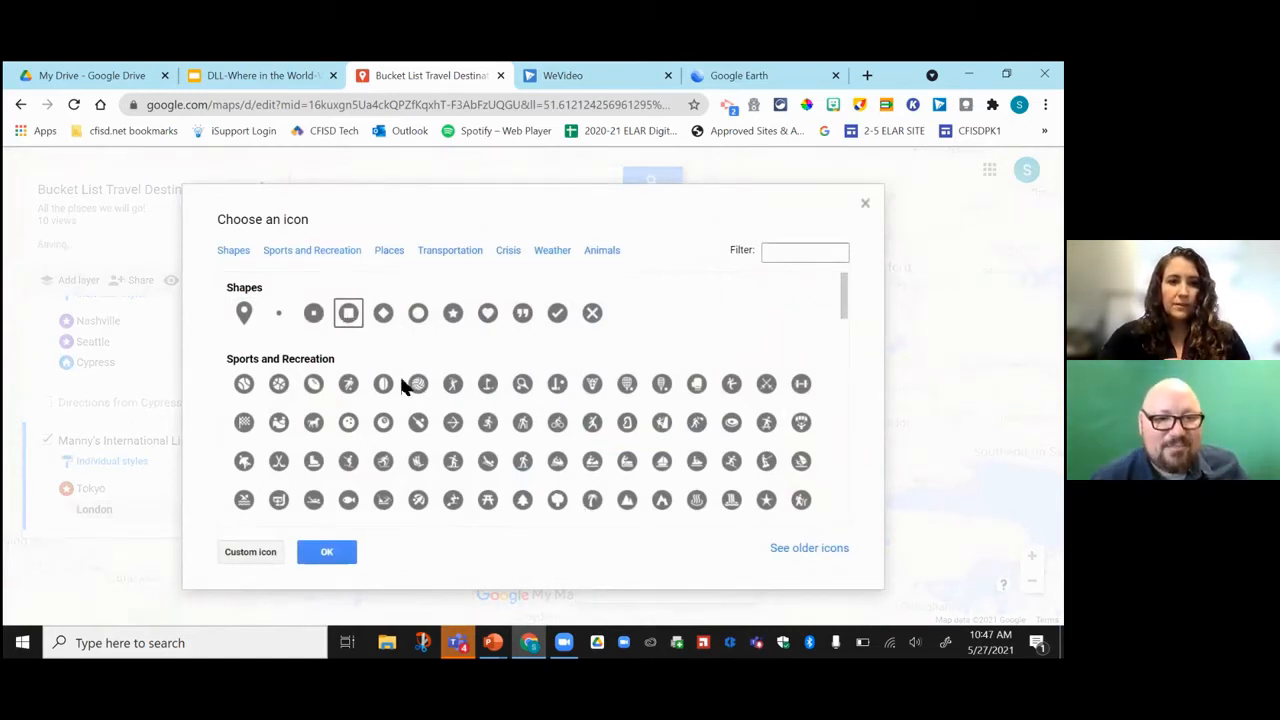
pyautogui.click(327, 552)
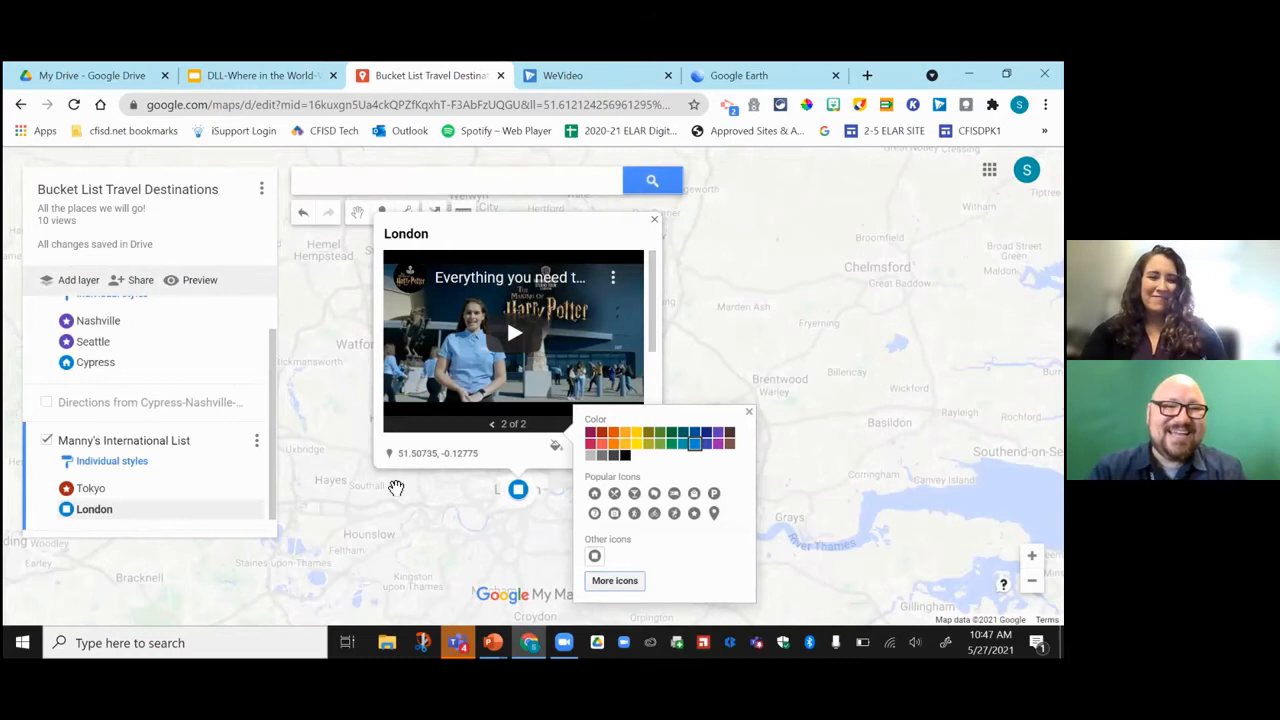
pyautogui.click(654, 219)
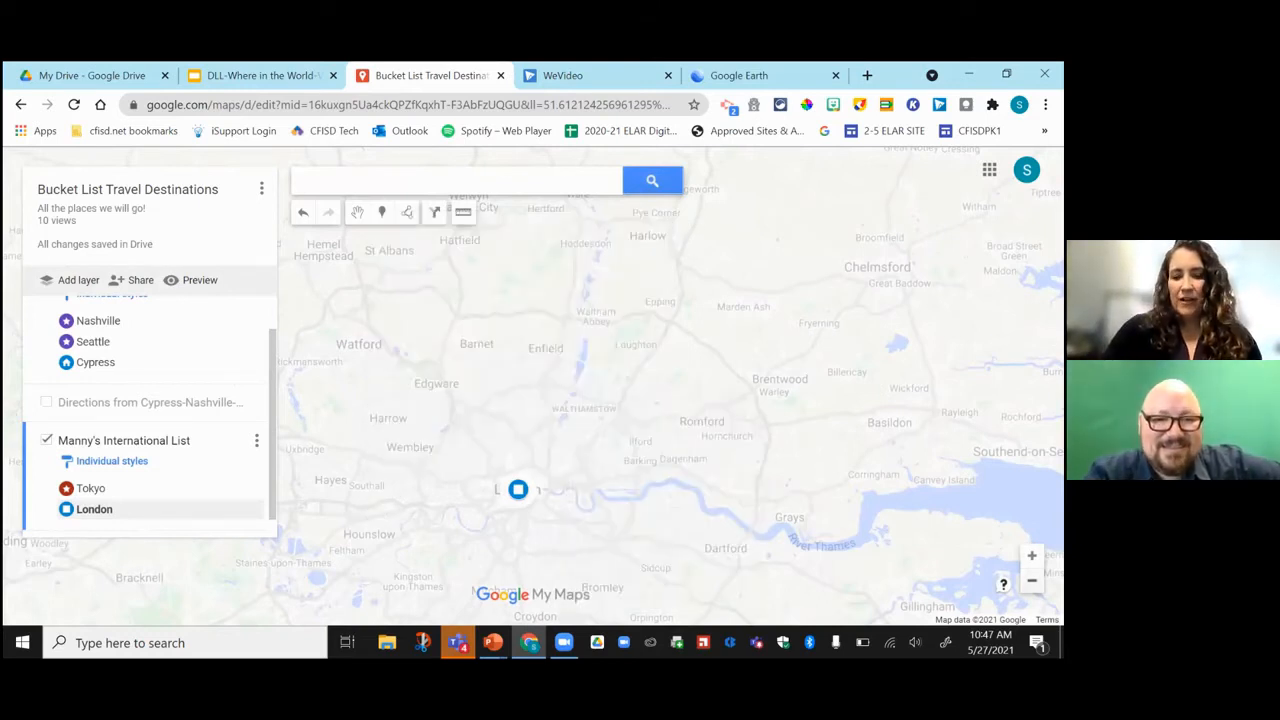
# Zoom out to the world view and pan across North and South America.
pyautogui.scroll(-5, 532, 386)
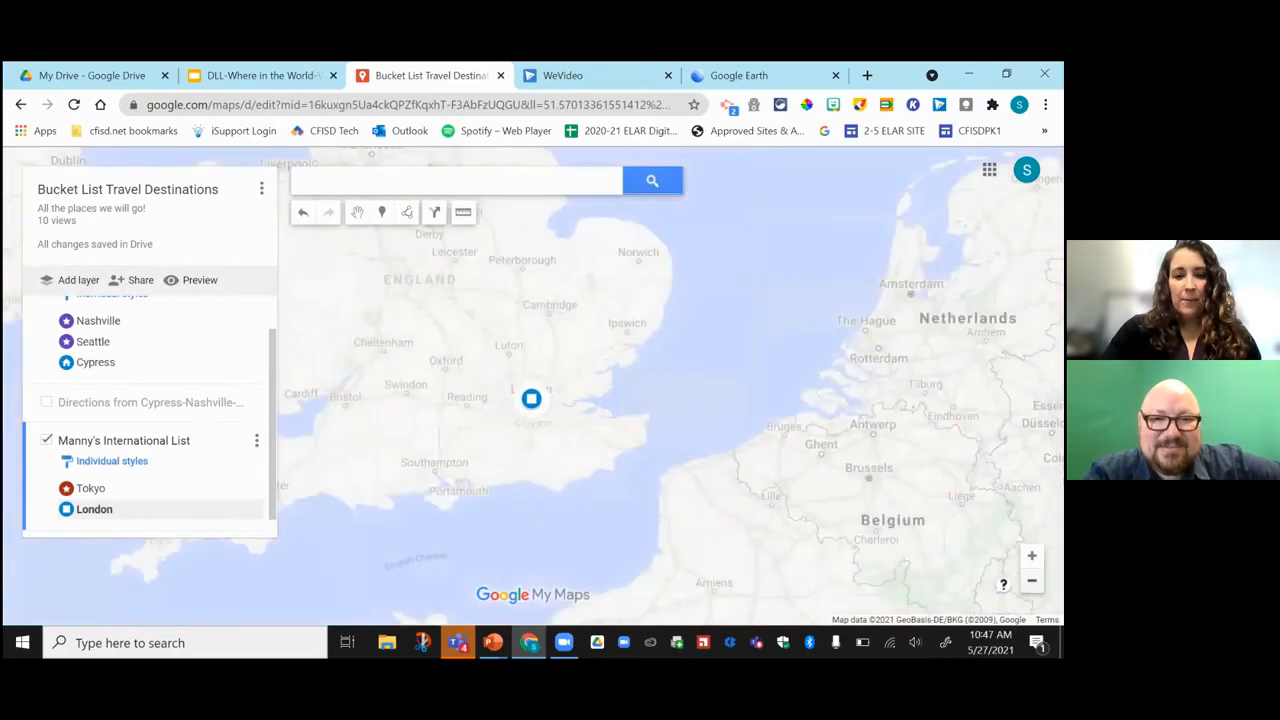
pyautogui.scroll(-5, 532, 390)
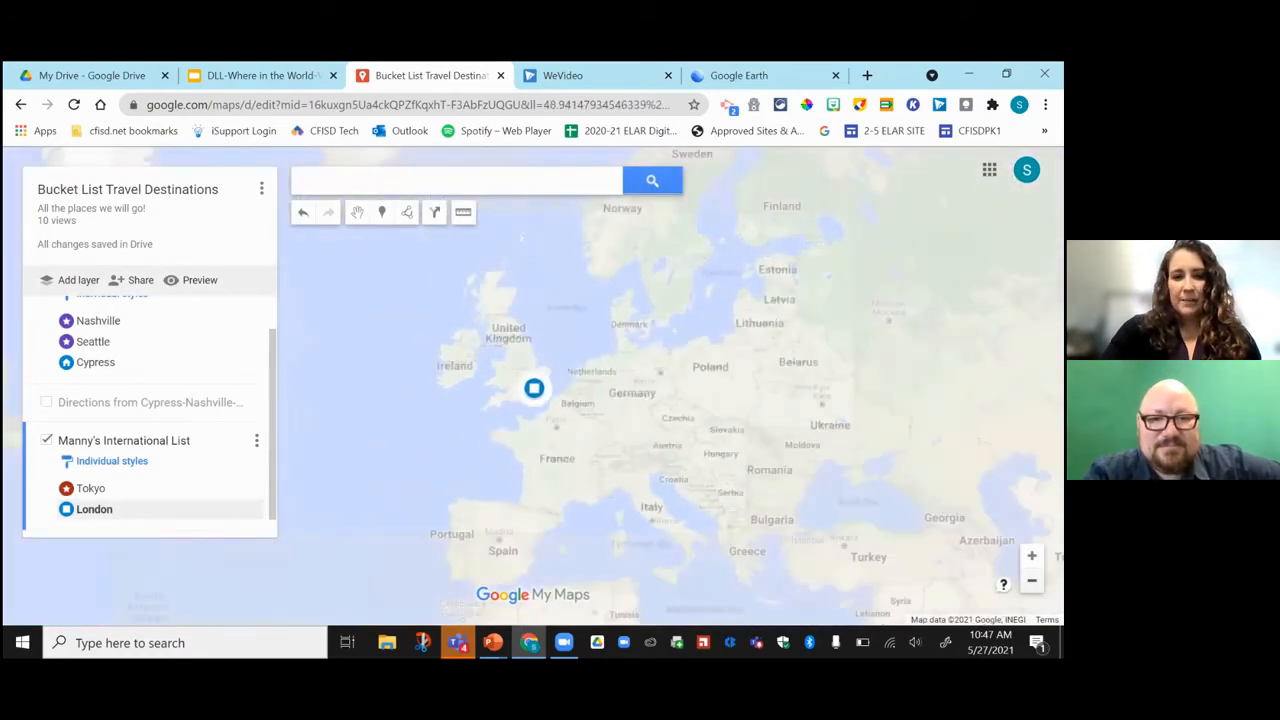
pyautogui.scroll(-4, 533, 388)
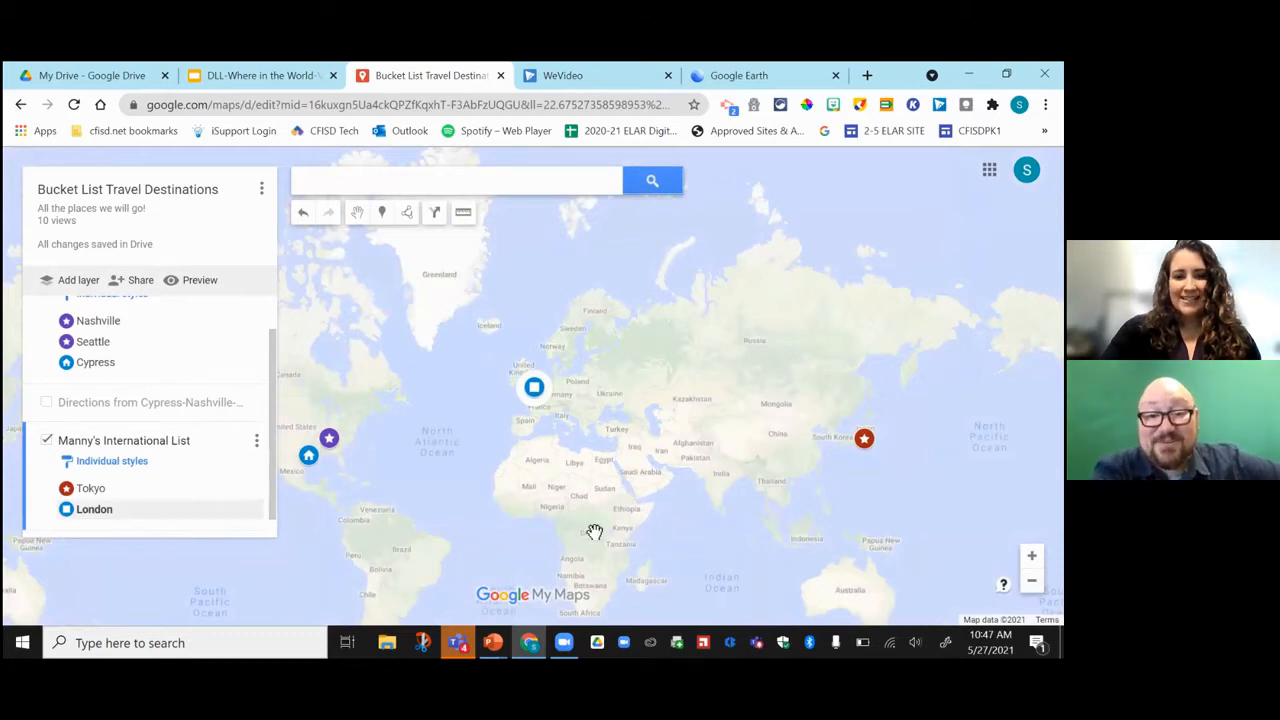
pyautogui.moveTo(492, 480)
pyautogui.mouseDown()
pyautogui.moveTo(687, 457)
pyautogui.moveTo(621, 441)
pyautogui.mouseUp()
pyautogui.moveTo(593, 349)
pyautogui.mouseDown()
pyautogui.moveTo(557, 354)
pyautogui.moveTo(586, 363)
pyautogui.moveTo(404, 348)
pyautogui.moveTo(420, 365)
pyautogui.mouseUp()
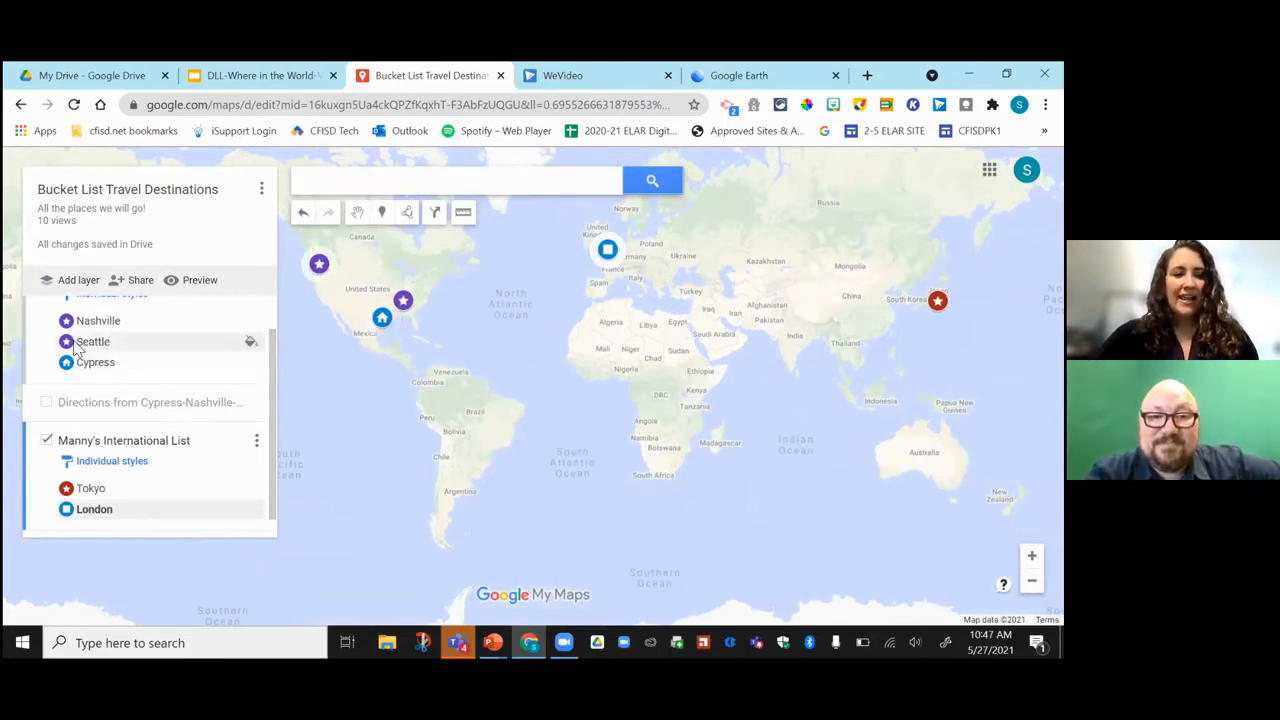
pyautogui.moveTo(274, 367); pyautogui.dragTo(276, 340)
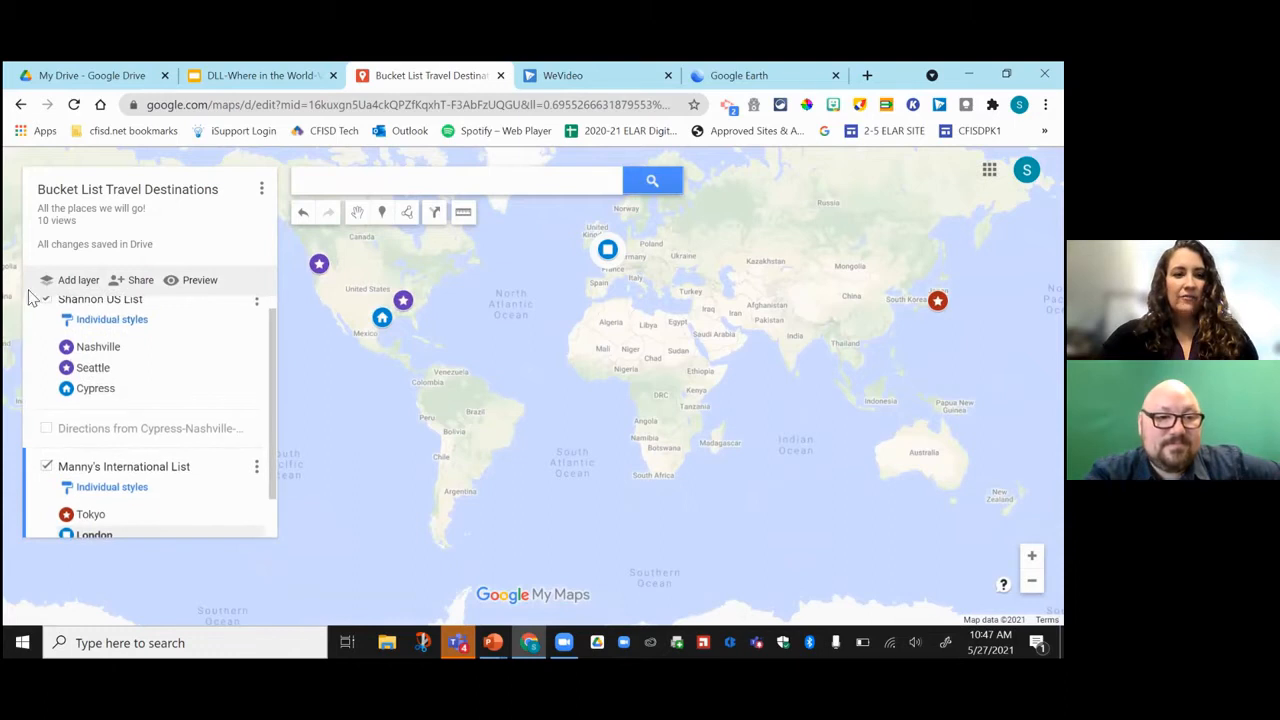
# Toggle the US list and Manny's International List layers off and back on.
pyautogui.click(45, 317)
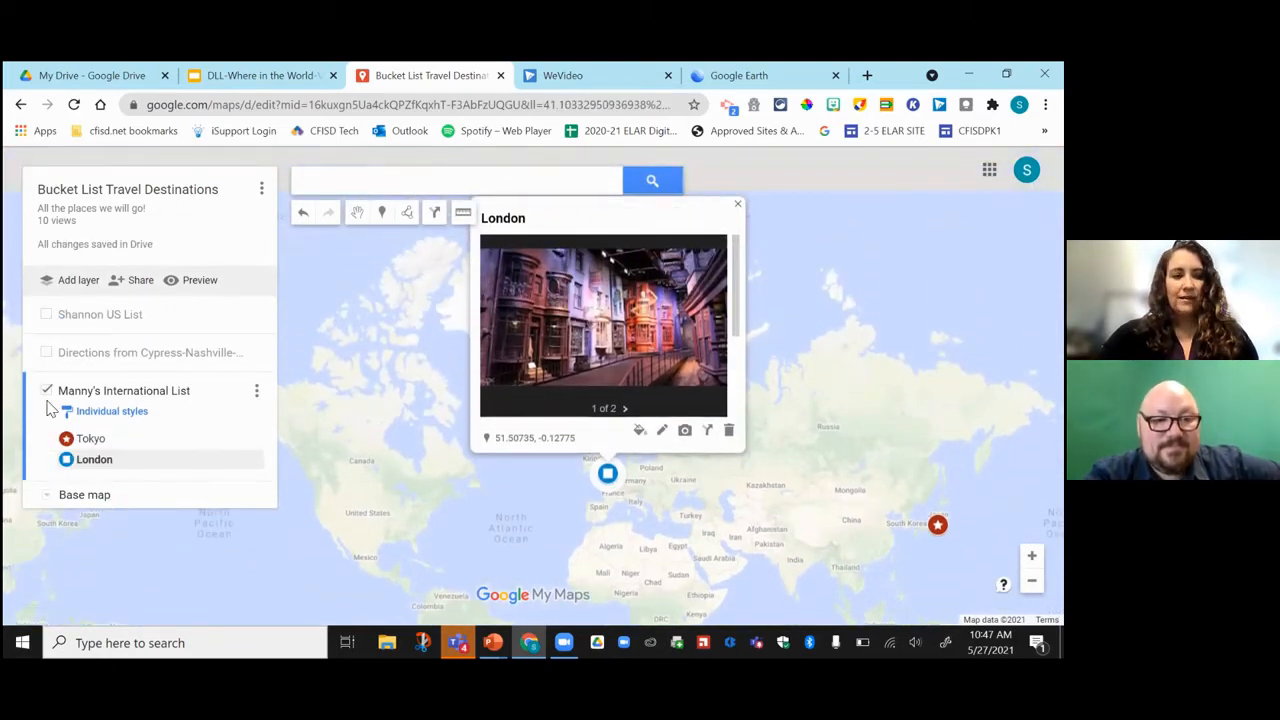
pyautogui.click(45, 315)
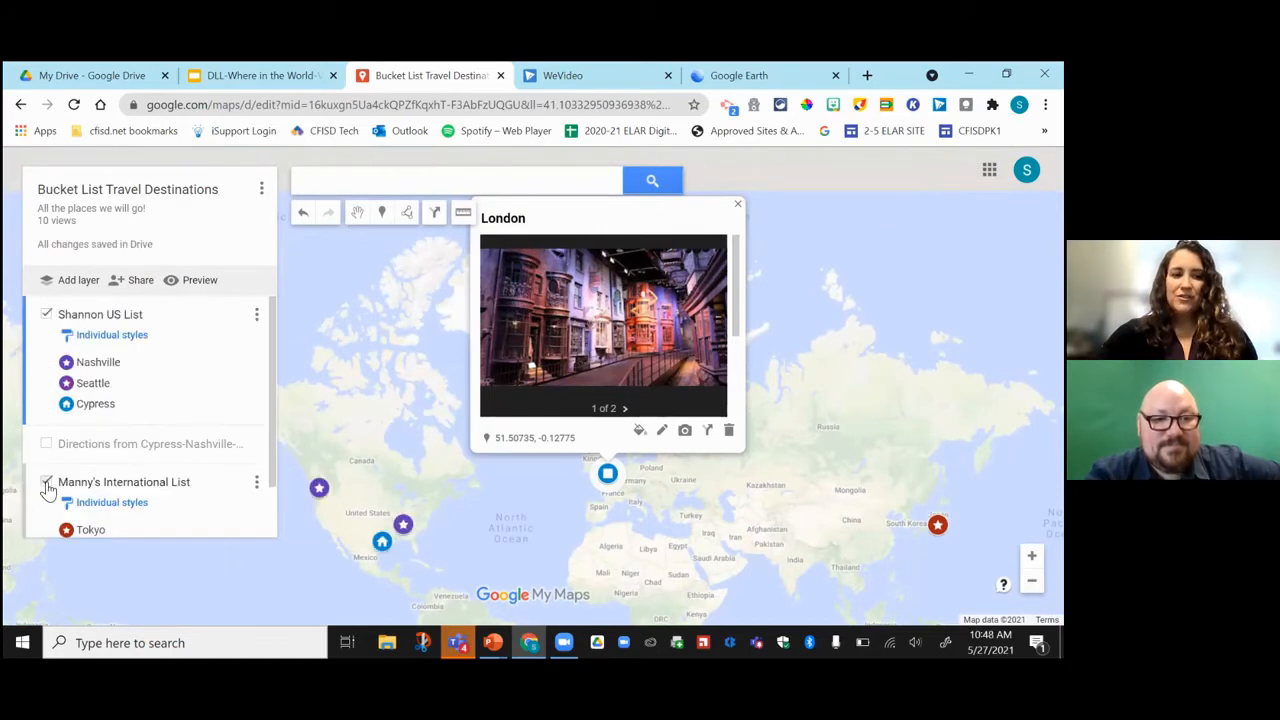
pyautogui.click(46, 483)
pyautogui.click(46, 483)
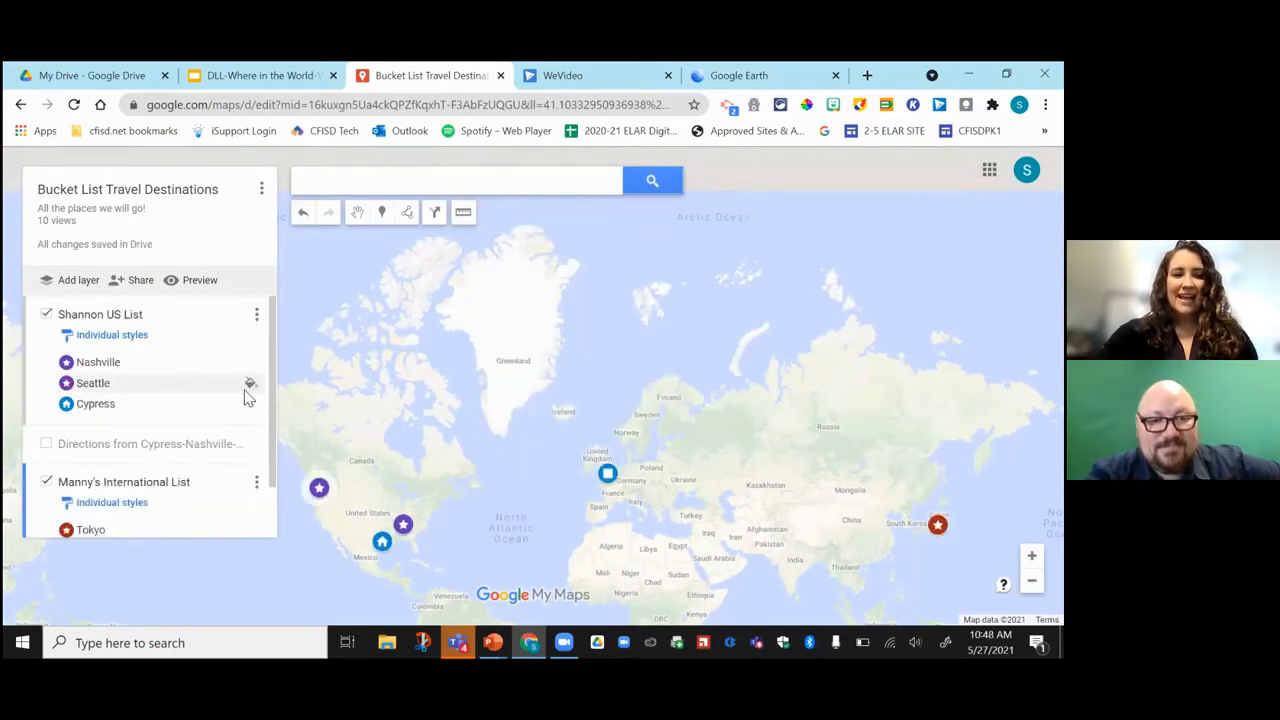
pyautogui.moveTo(269, 371); pyautogui.dragTo(268, 421)
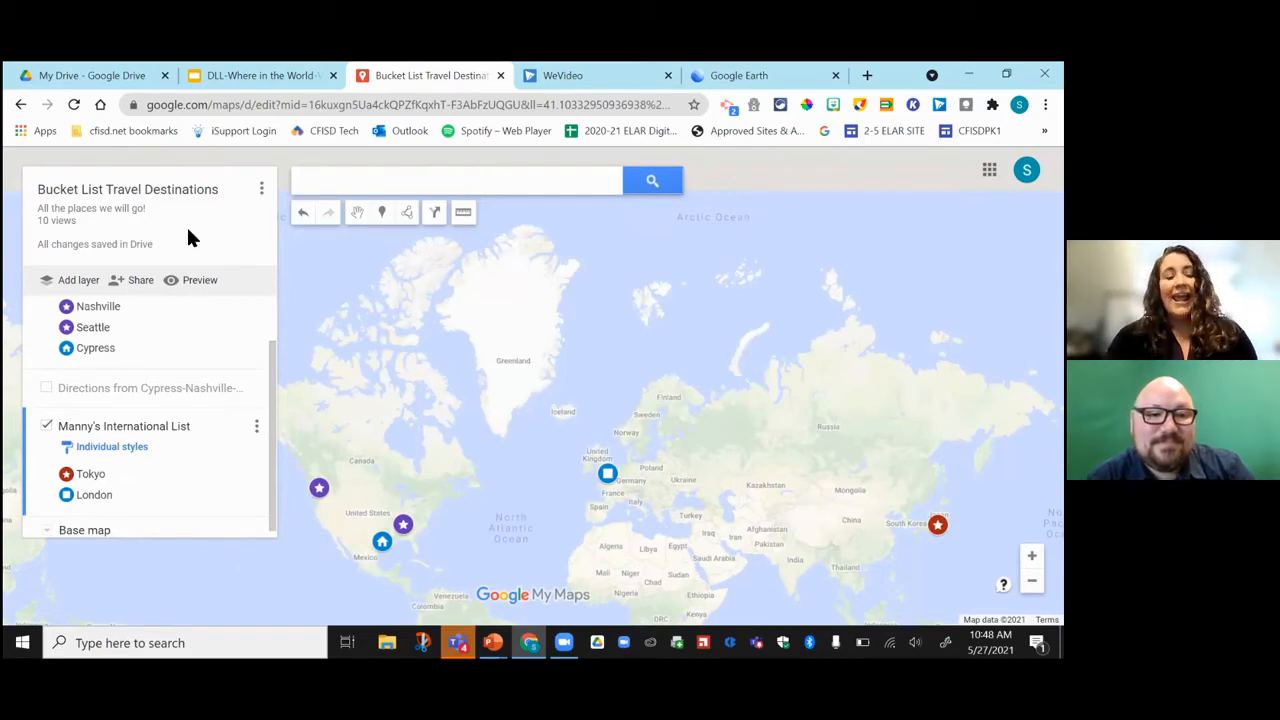
# Add the colleague as an editor through Drive sharing and send the invitation.
pyautogui.click(137, 284)
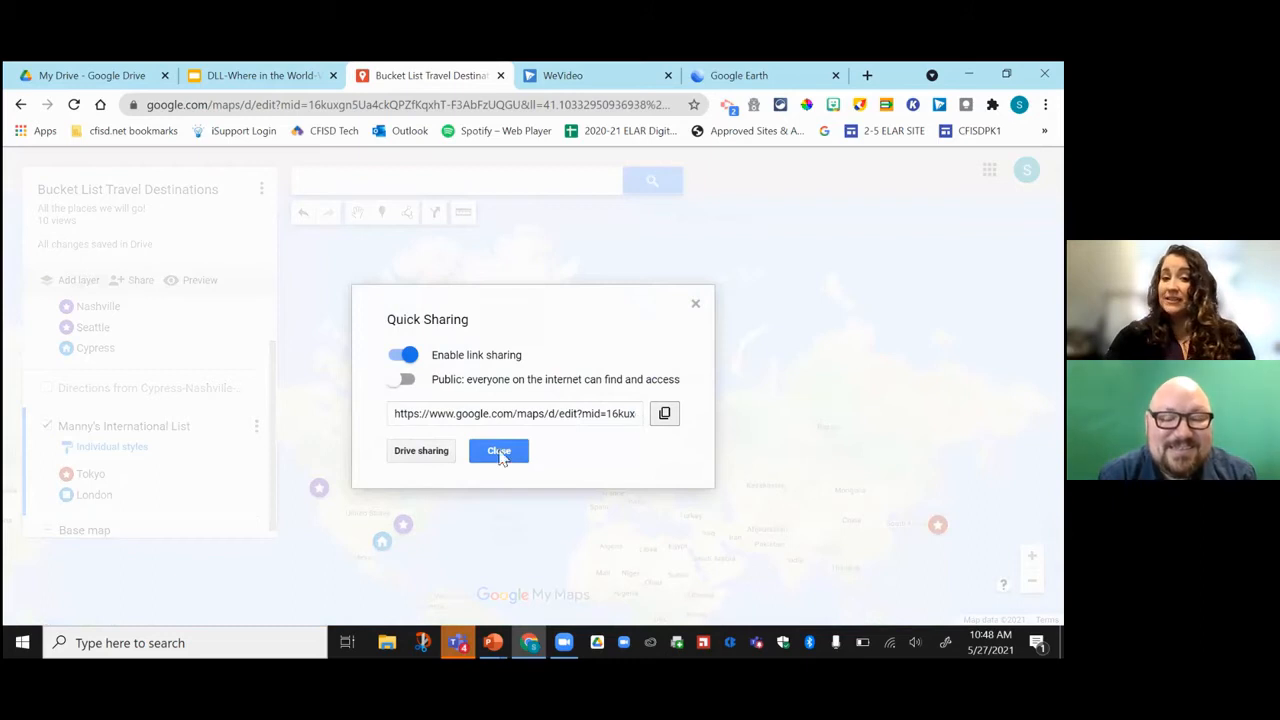
pyautogui.click(412, 448)
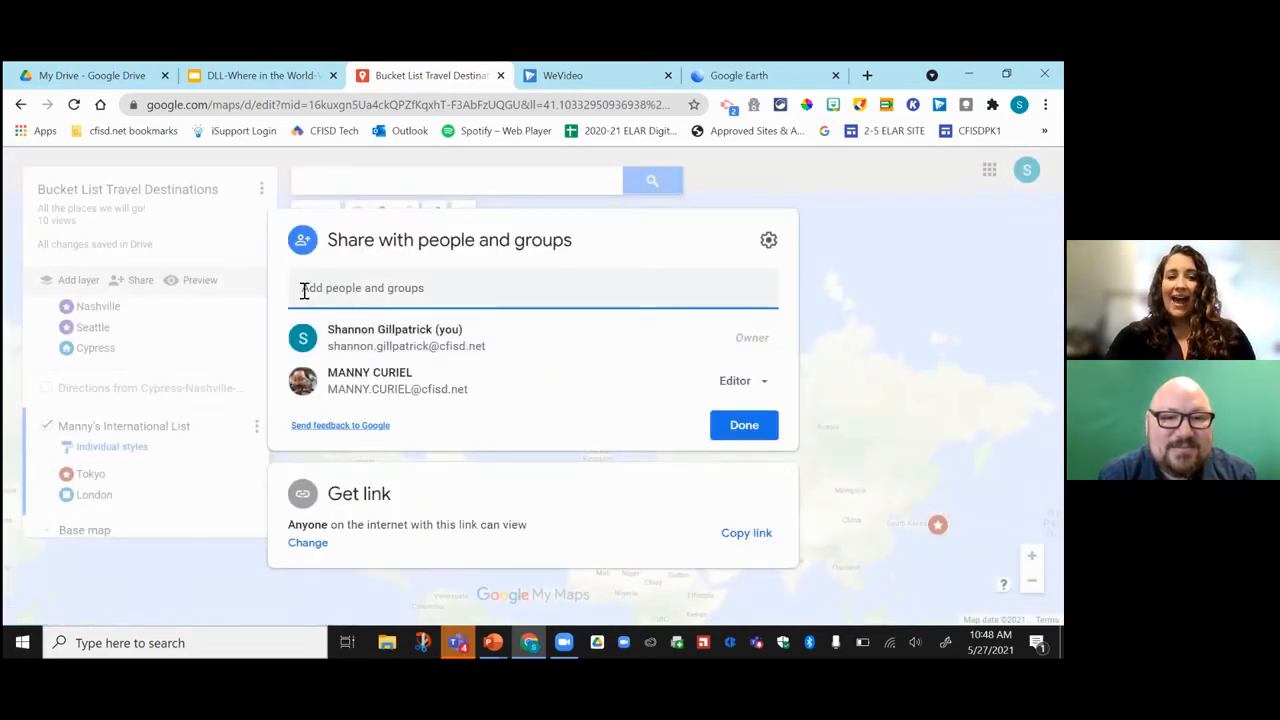
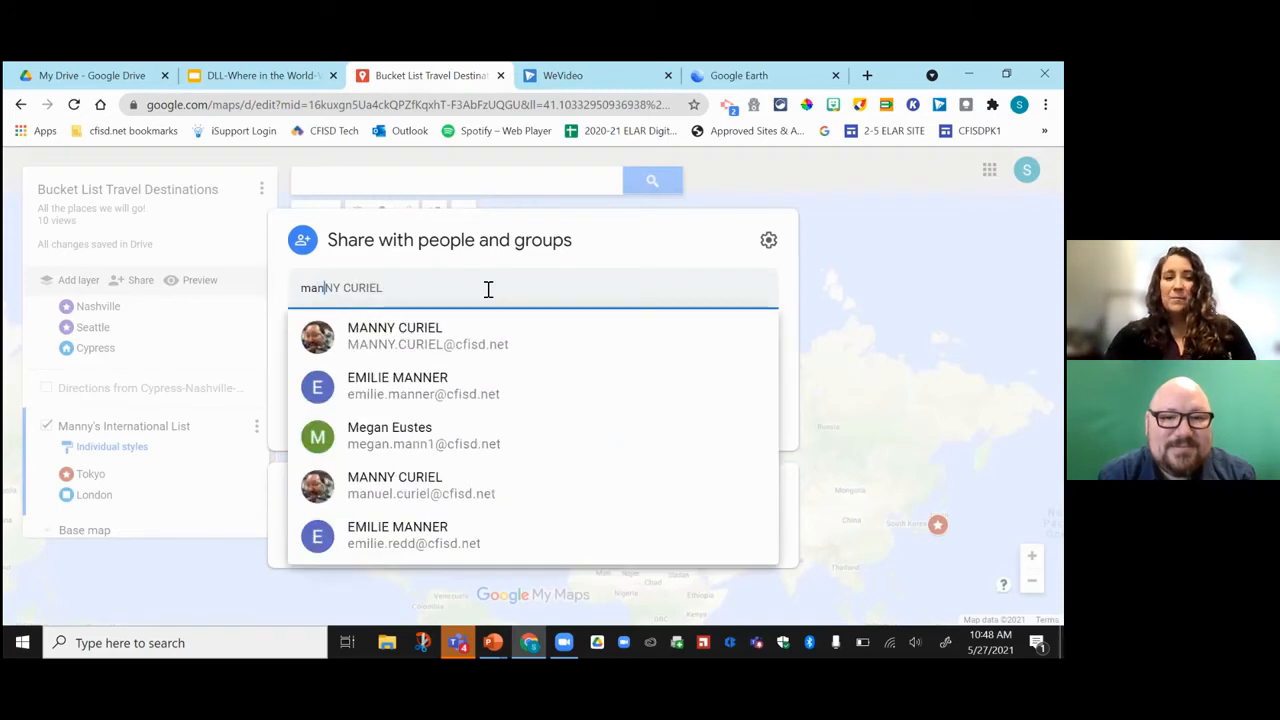
pyautogui.click(487, 345)
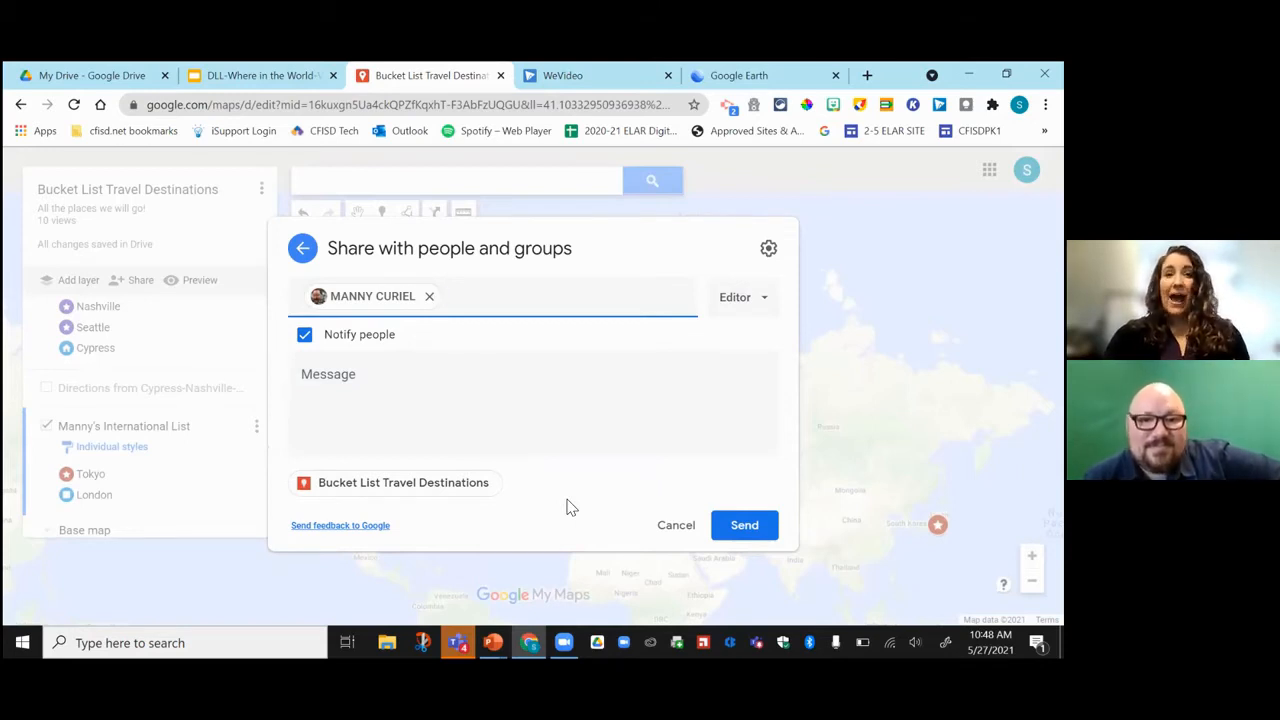
pyautogui.click(765, 527)
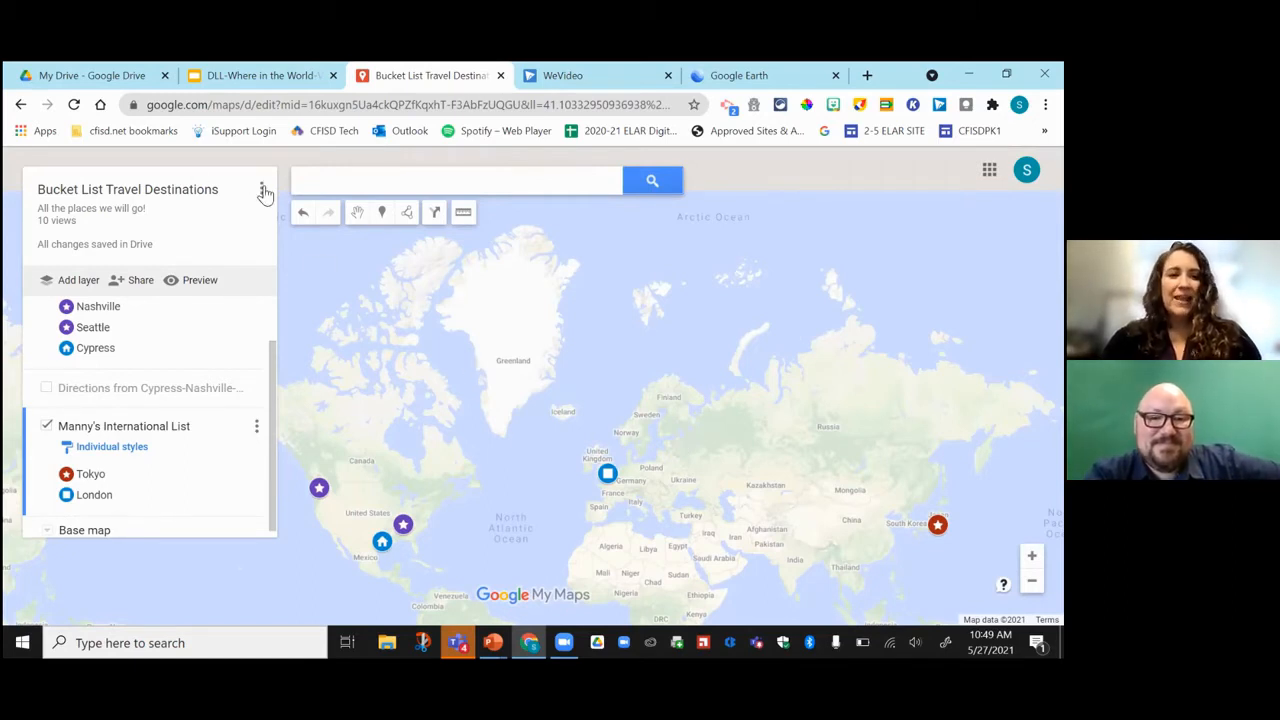
# Export the entire Bucket List Travel Destinations map to KML/KMZ and download the KMZ file.
pyautogui.click(262, 190)
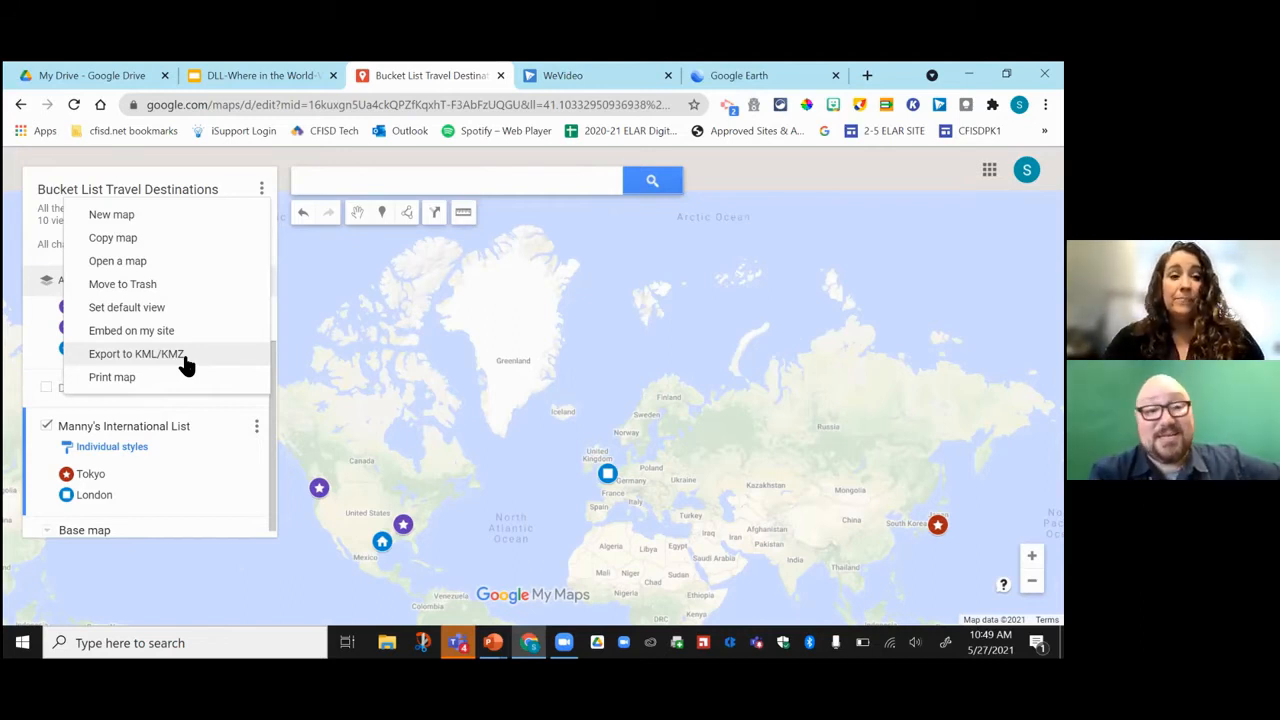
pyautogui.click(185, 359)
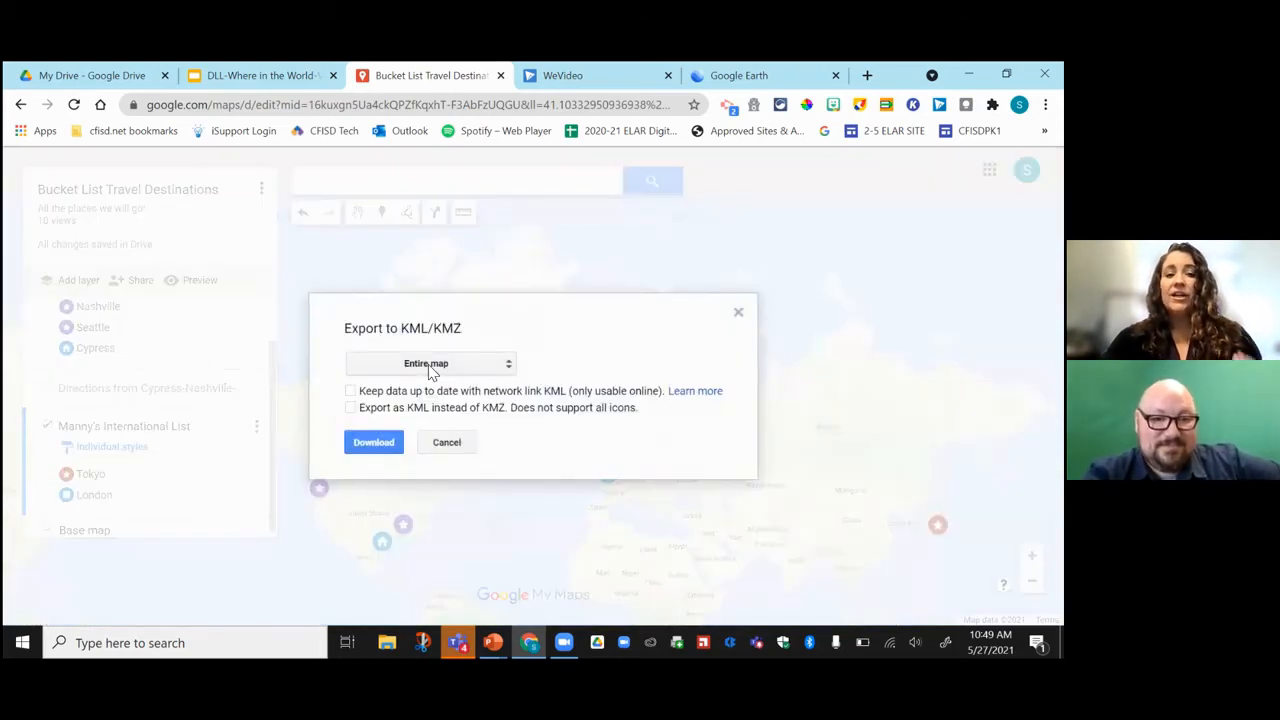
pyautogui.click(431, 366)
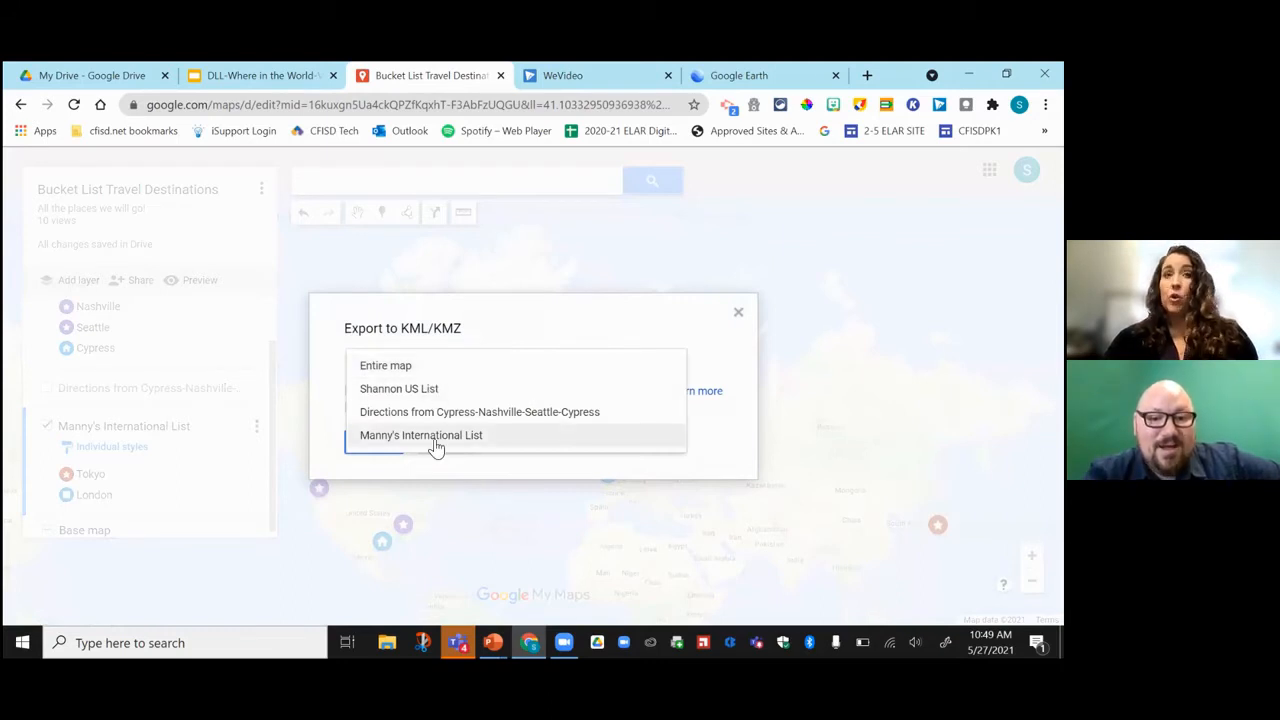
pyautogui.click(433, 366)
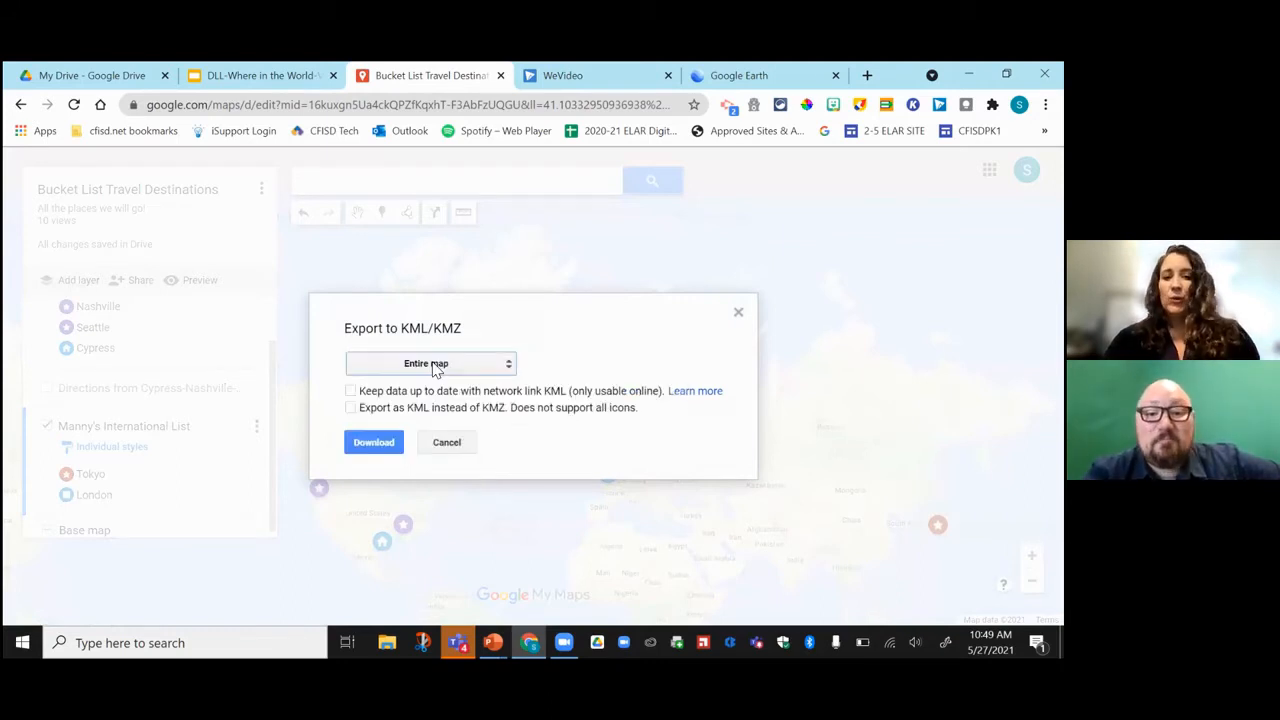
pyautogui.click(374, 444)
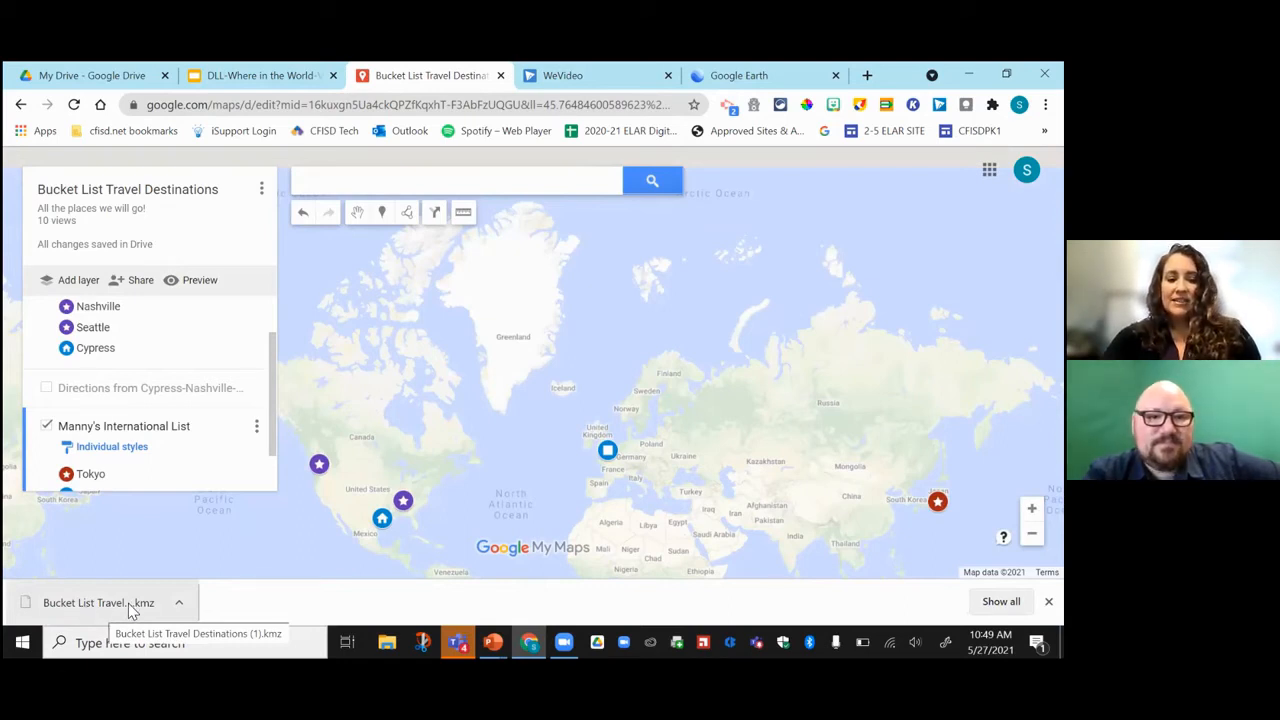
# Launch Google Earth on the web and show the Projects list from its side menu.
pyautogui.click(762, 80)
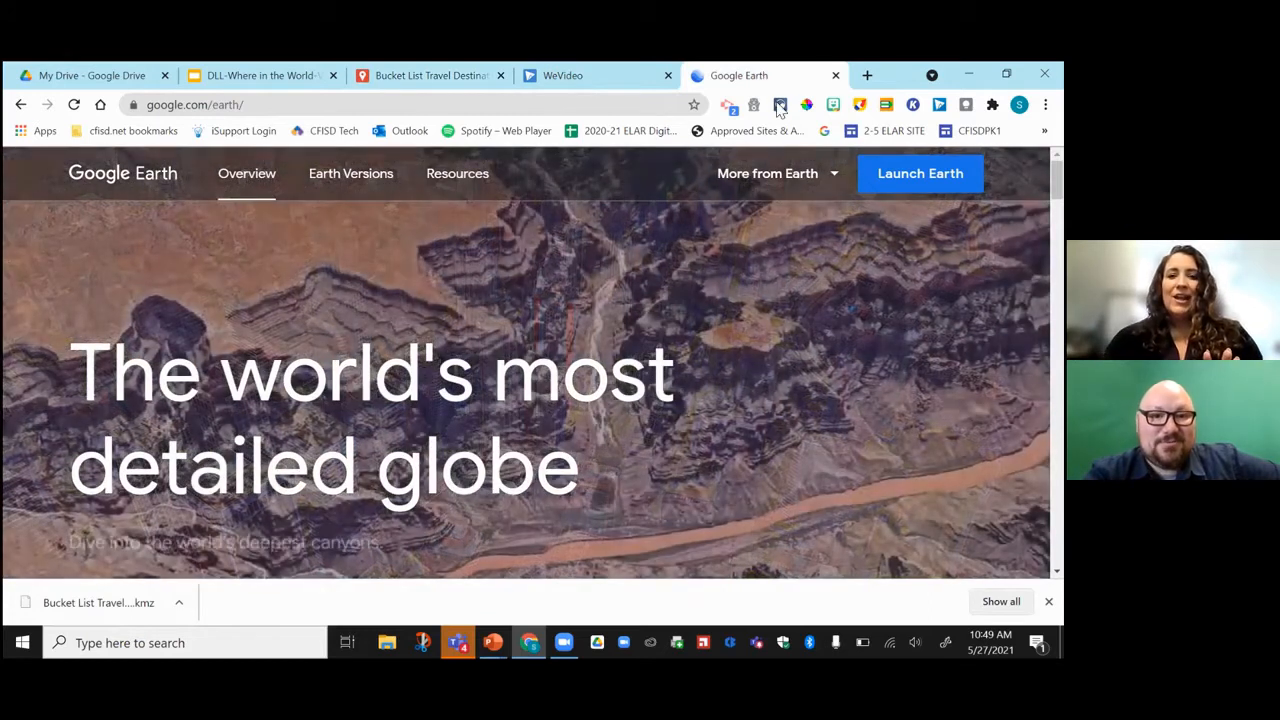
pyautogui.click(455, 262)
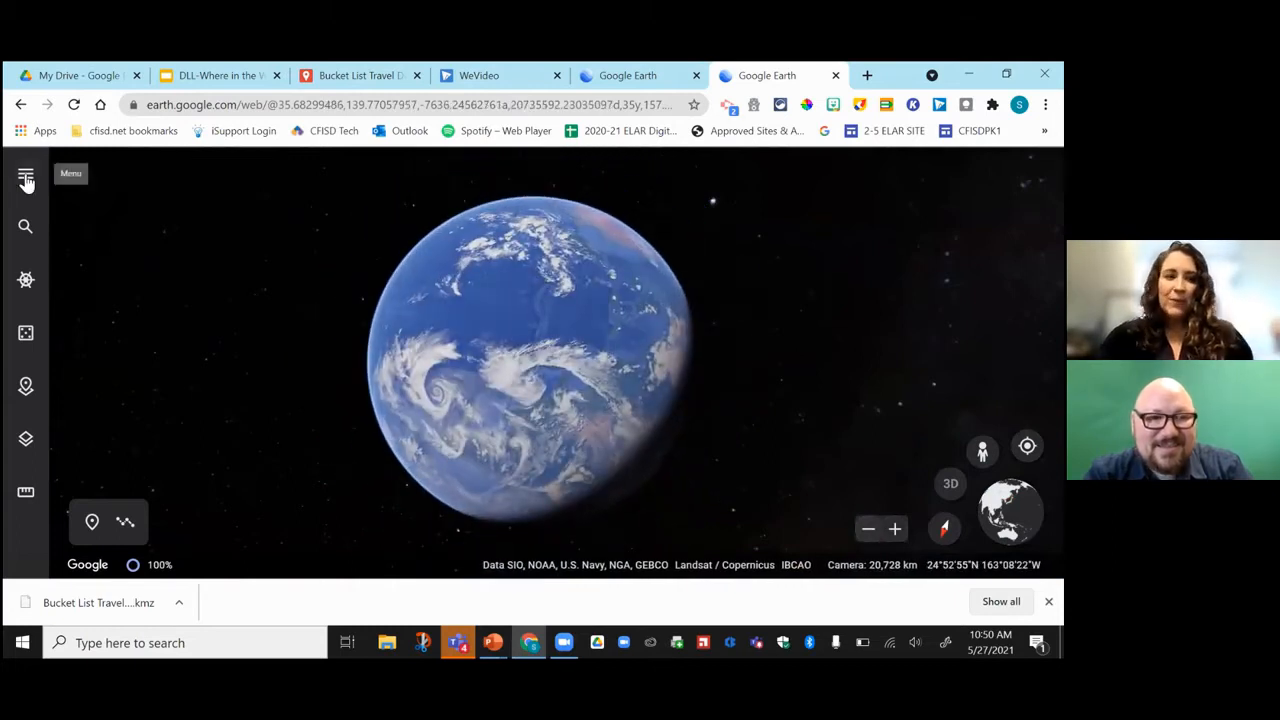
pyautogui.click(26, 178)
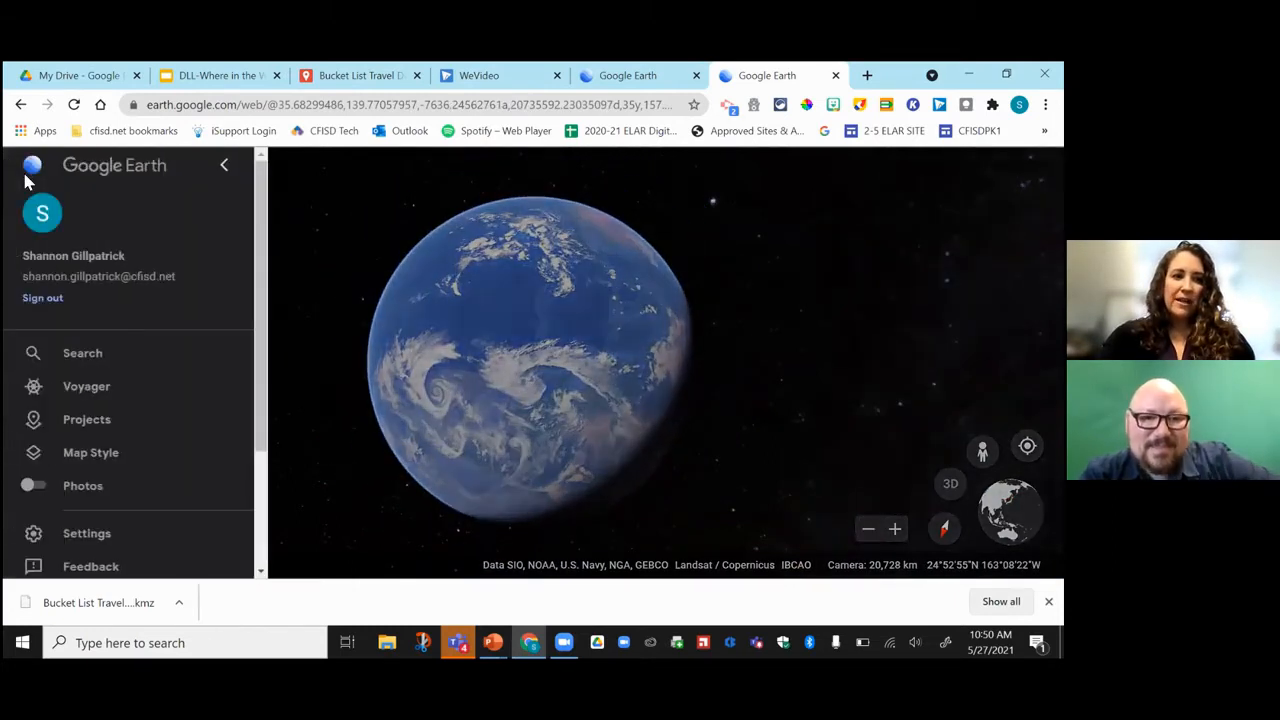
pyautogui.click(97, 424)
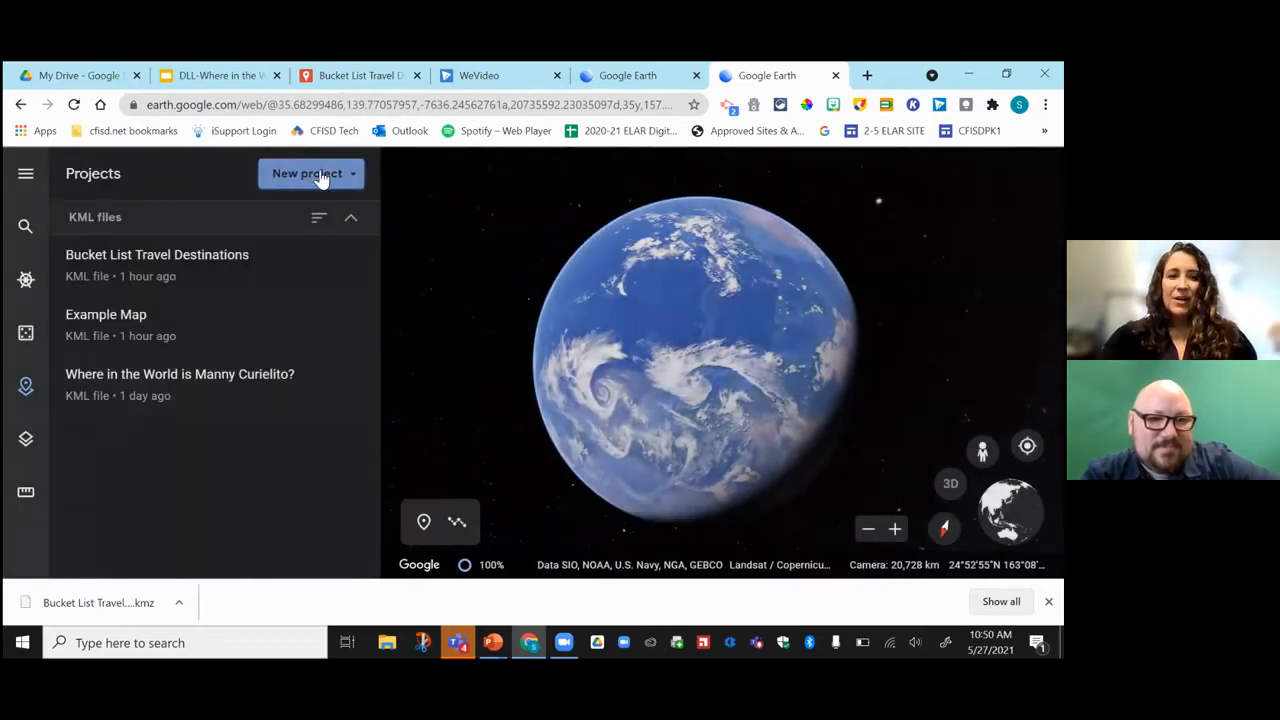
# Import 'Bucket List Travel Destinations (1).kmz' from the Downloads folder as a new project.
pyautogui.click(320, 176)
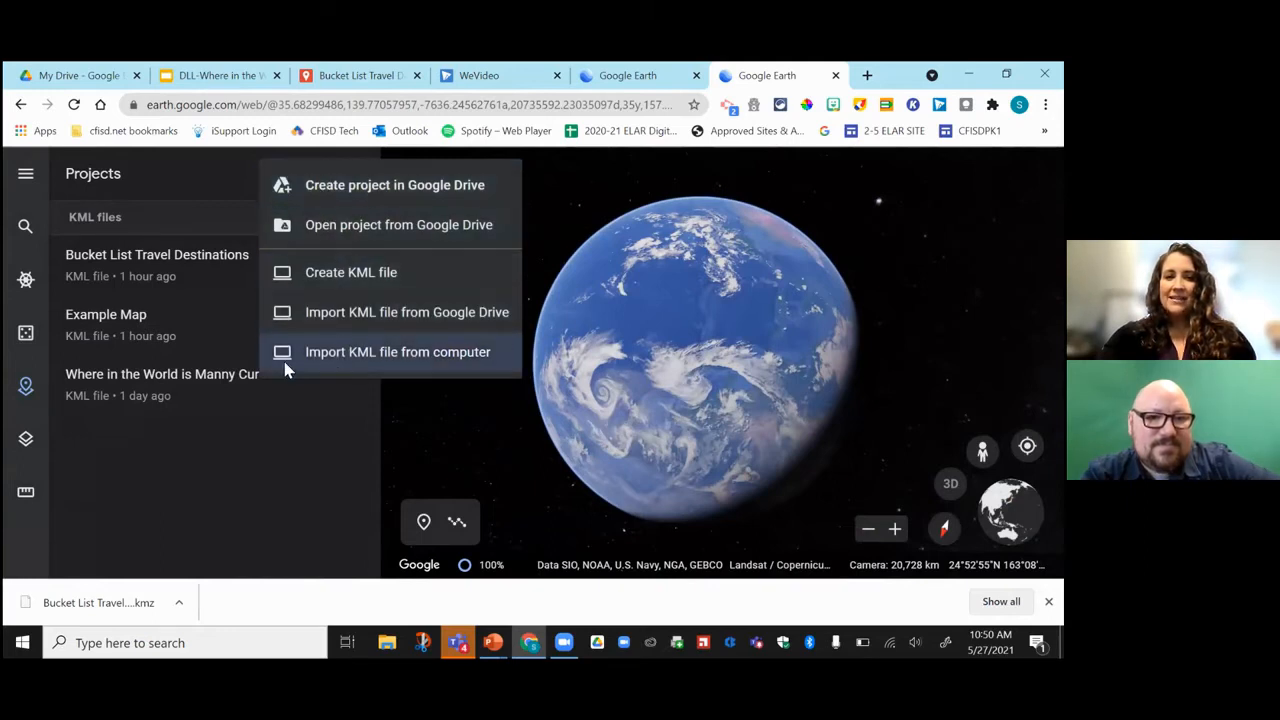
pyautogui.click(395, 356)
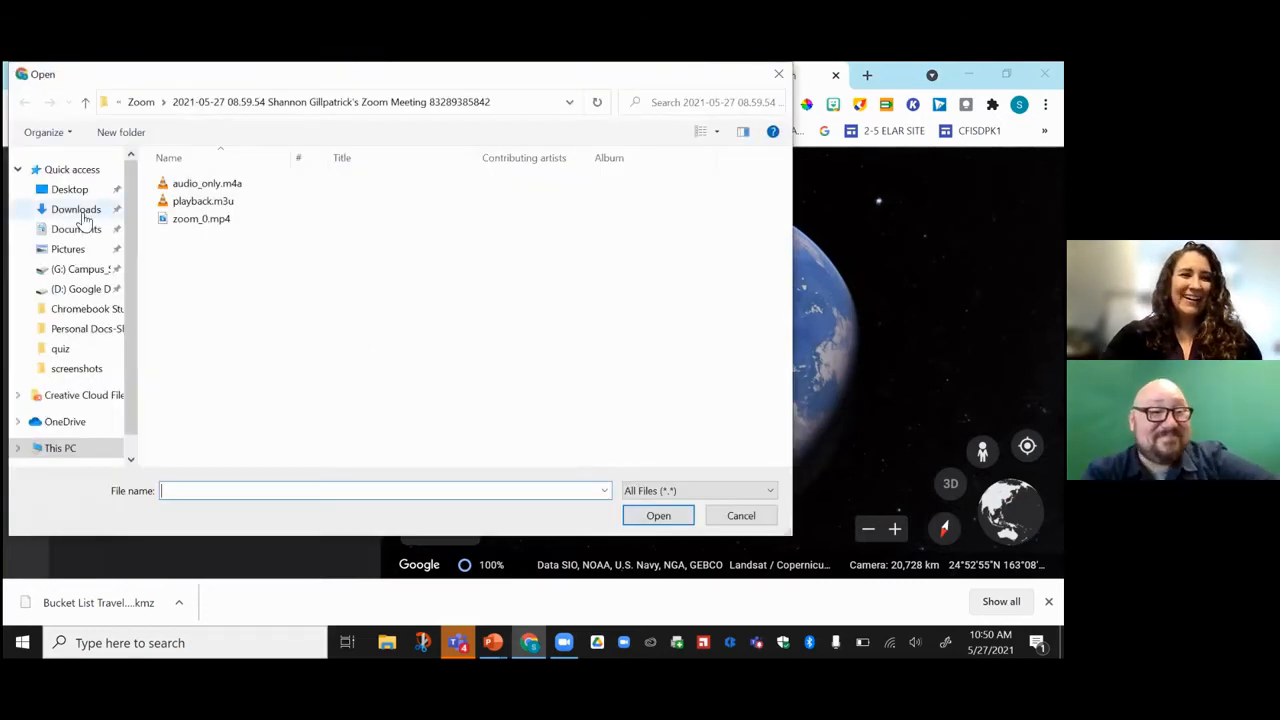
pyautogui.click(66, 172)
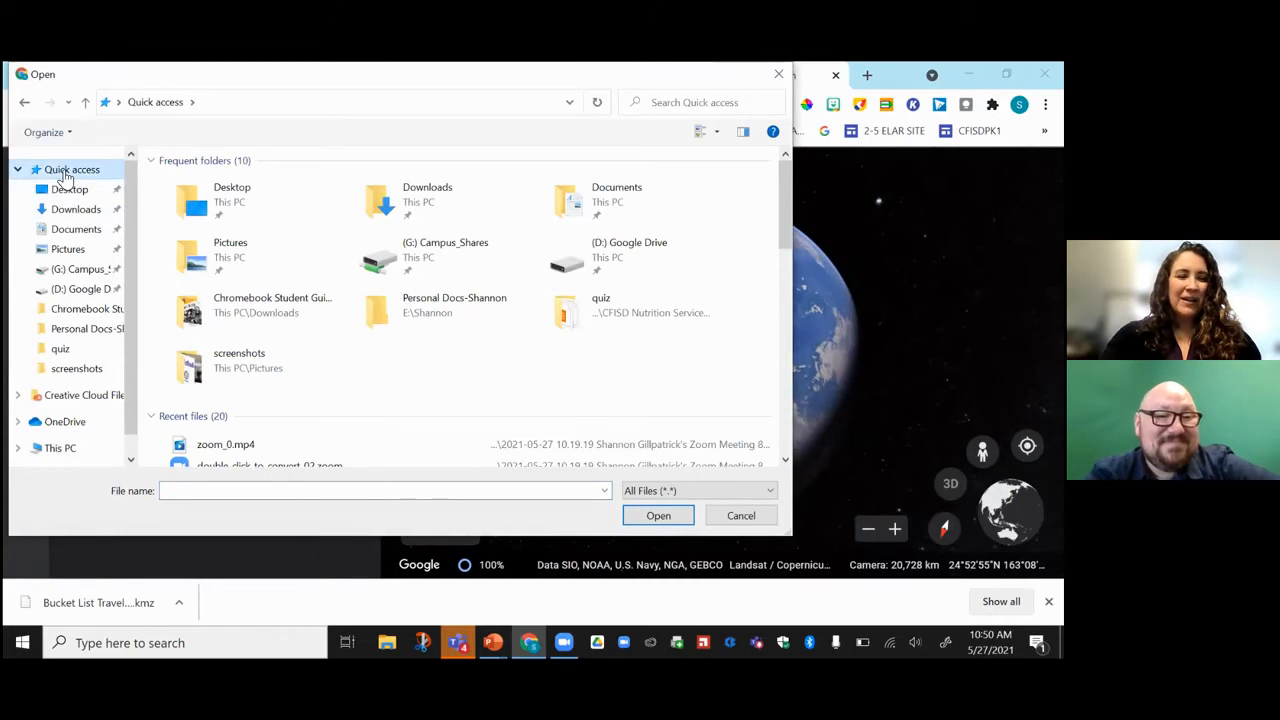
pyautogui.click(72, 231)
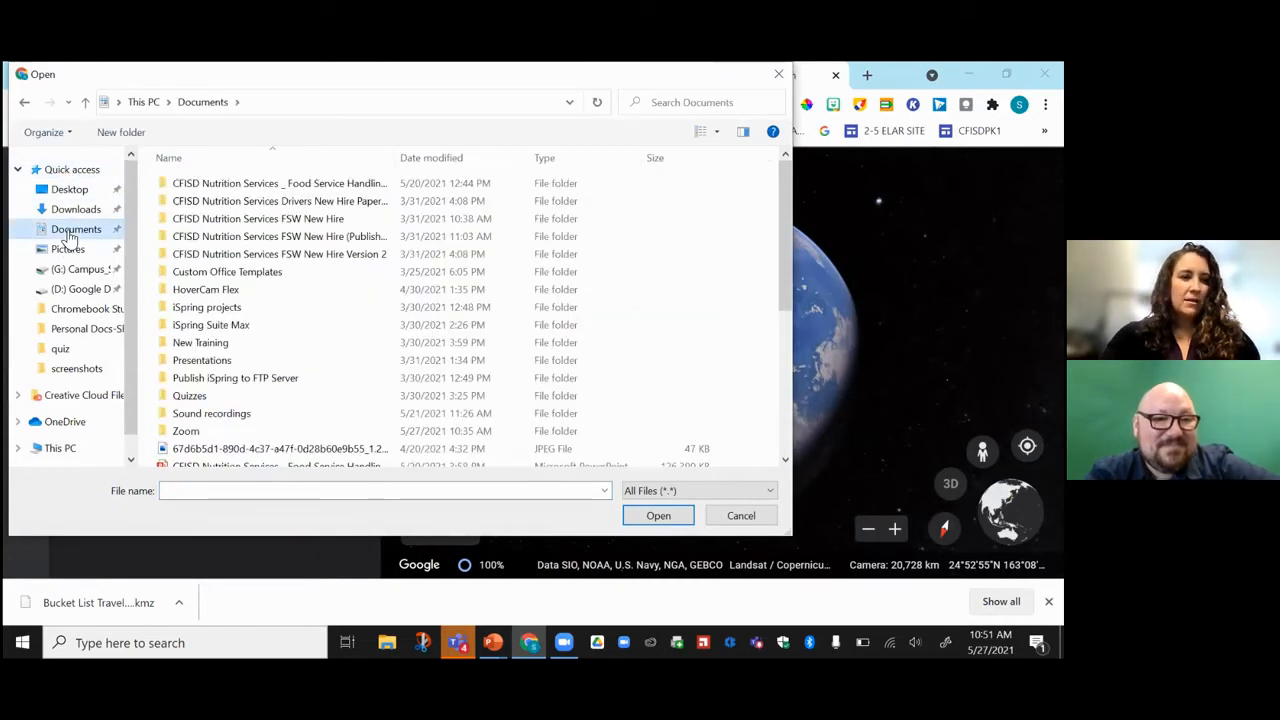
pyautogui.click(62, 211)
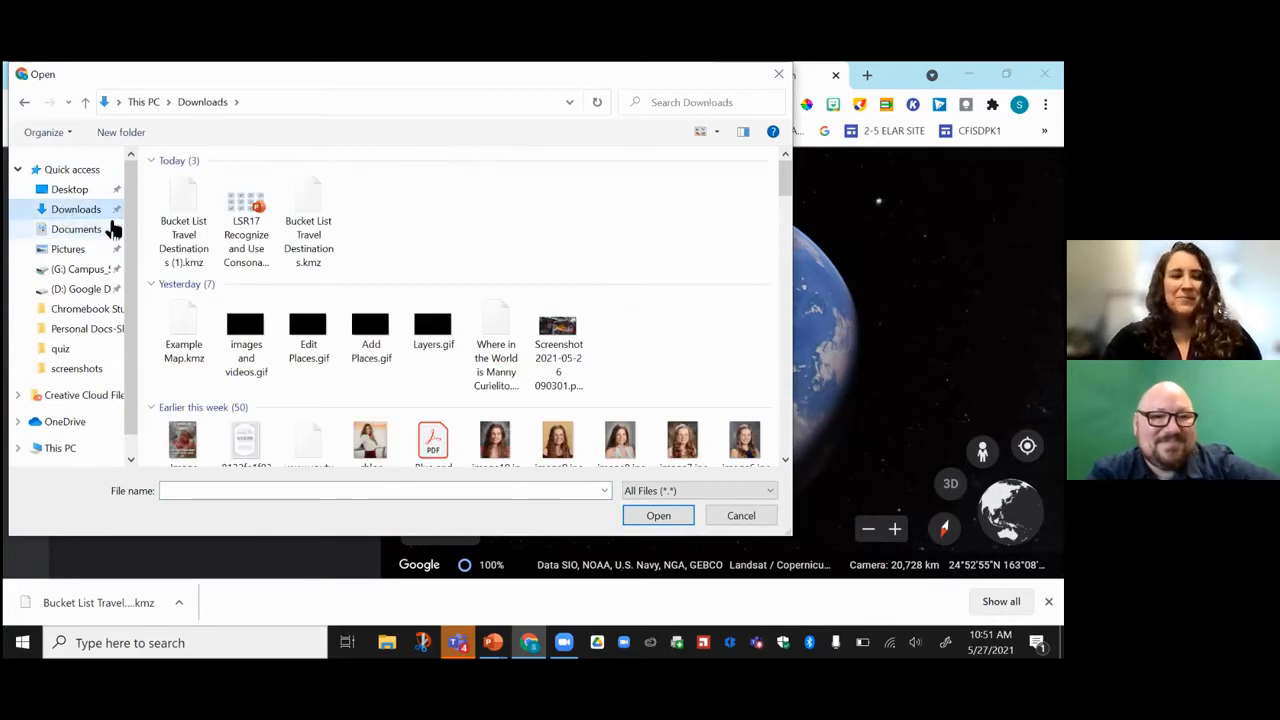
pyautogui.click(180, 237)
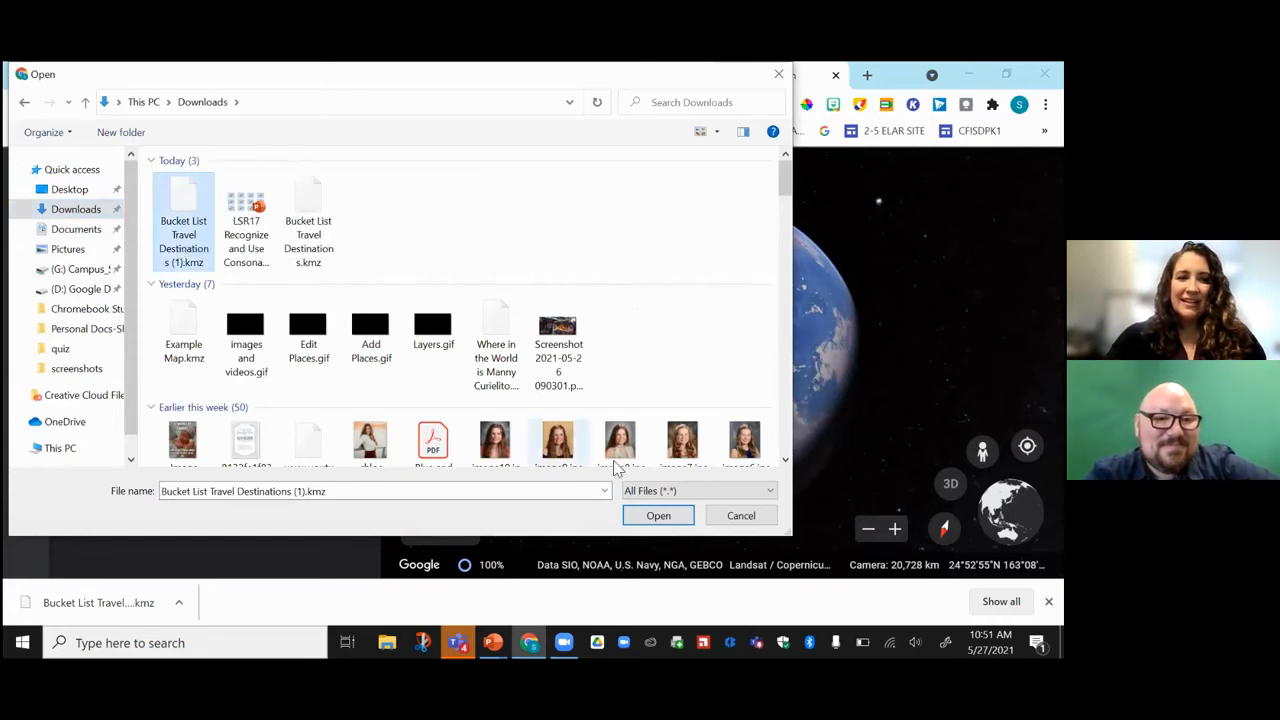
pyautogui.click(660, 516)
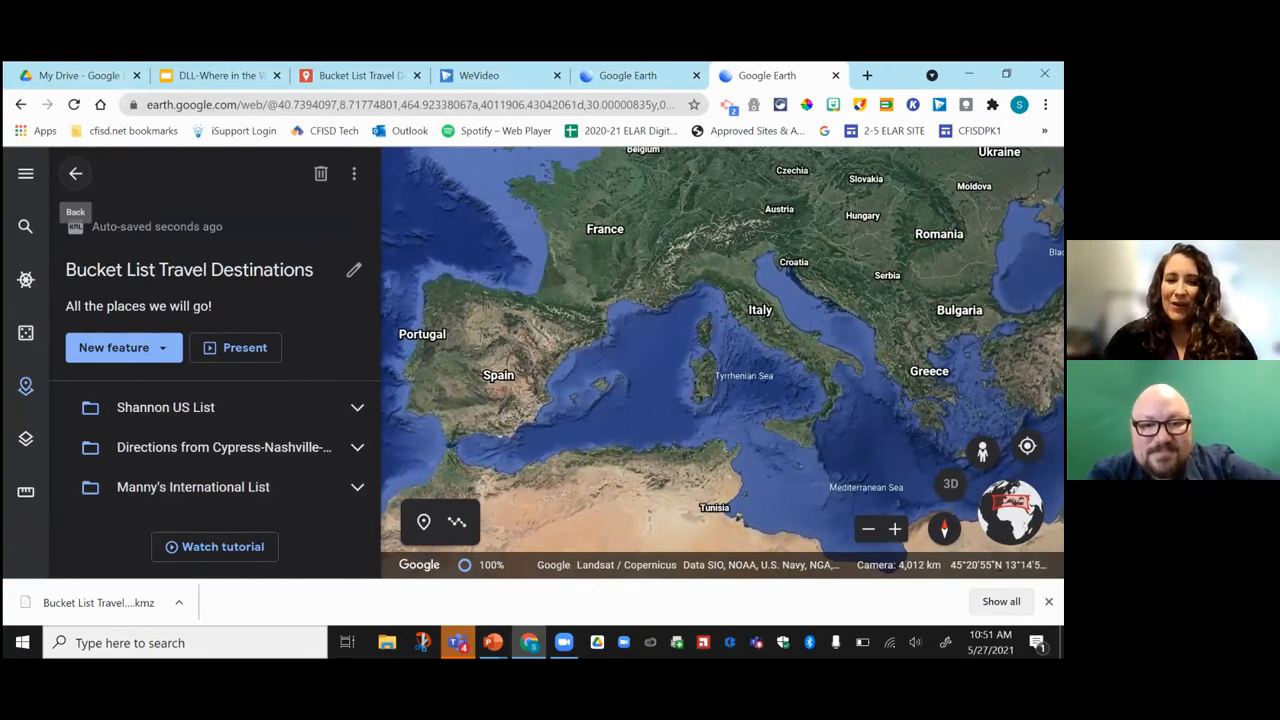
# Expand Manny's International List to show Tokyo and London, zoom out, and close its info card.
pyautogui.click(868, 528)
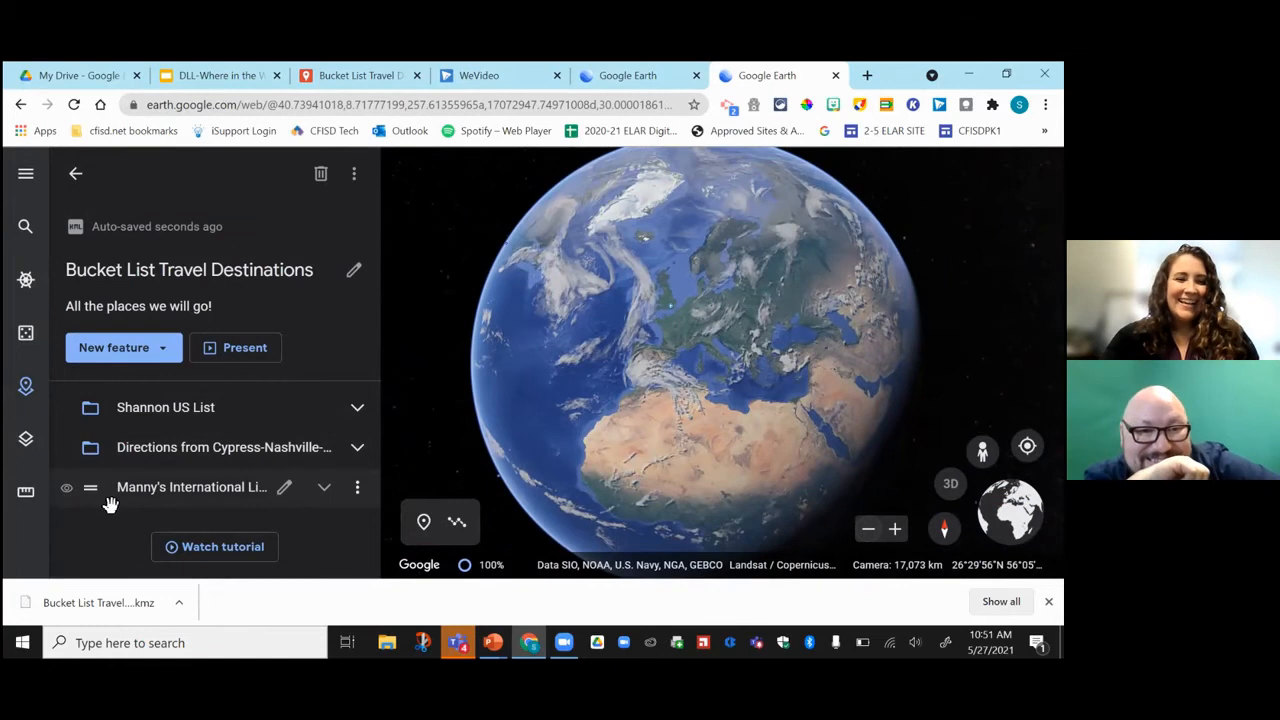
pyautogui.click(186, 492)
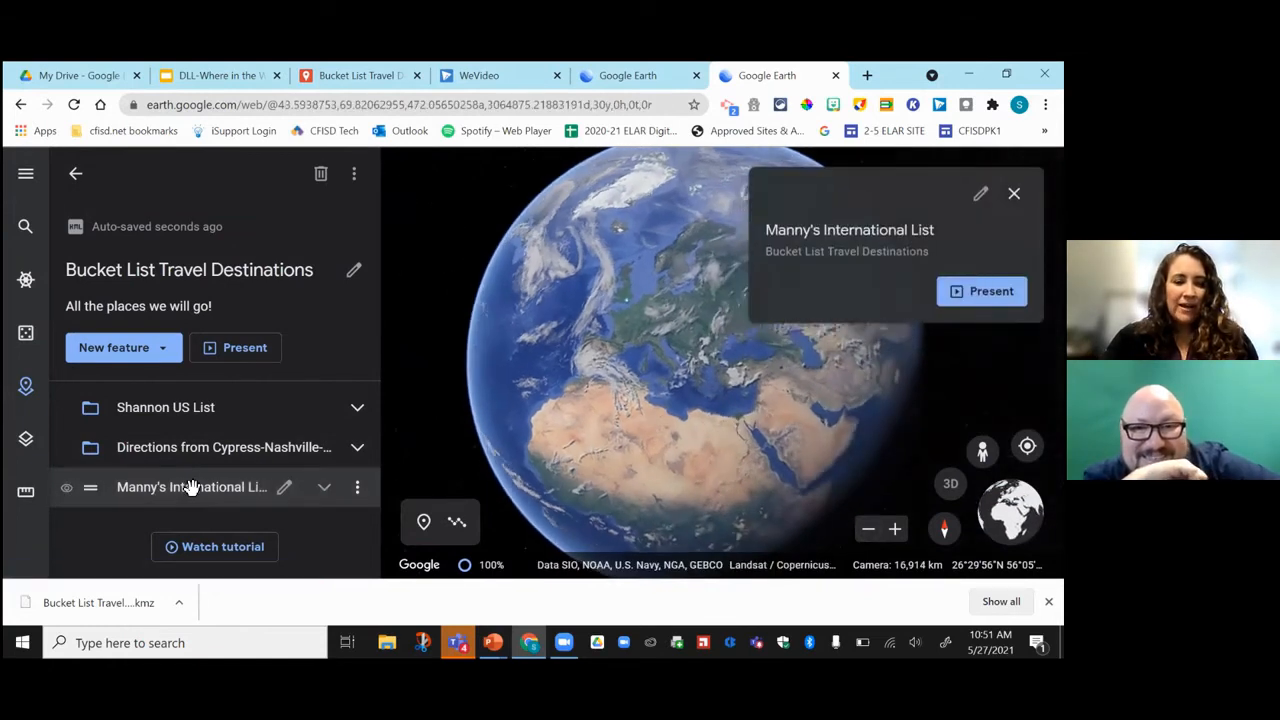
pyautogui.click(325, 488)
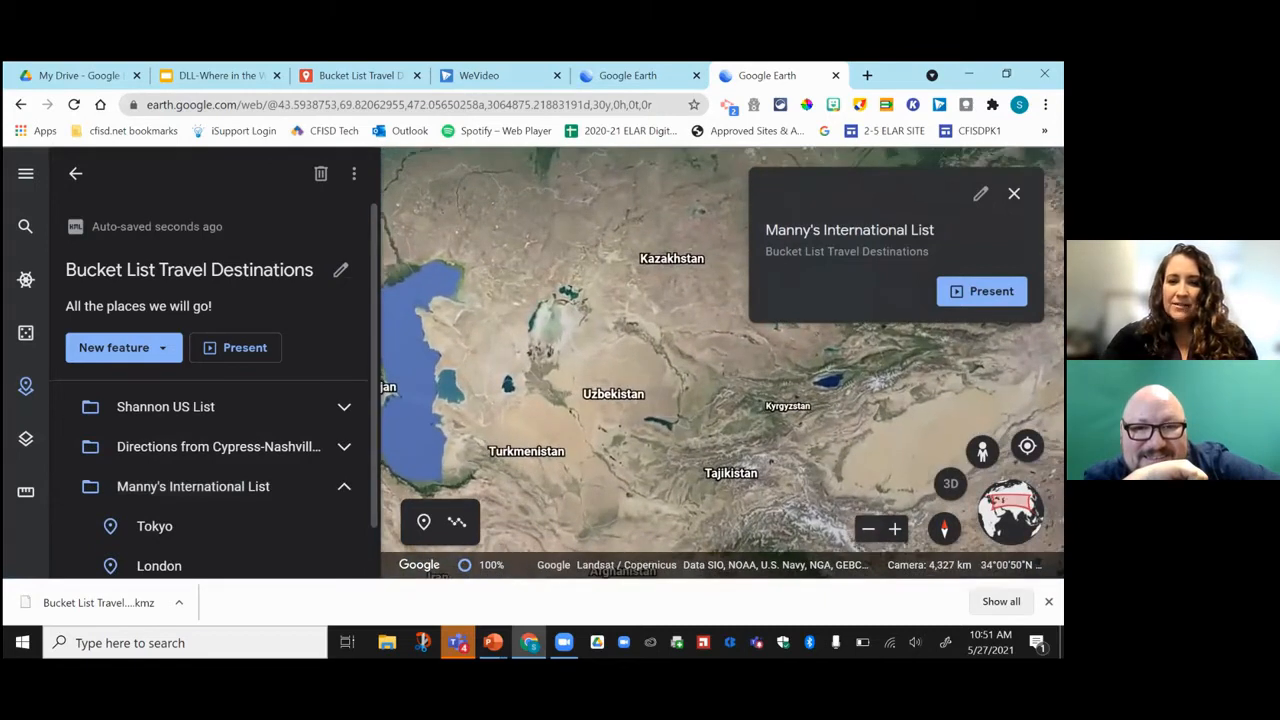
pyautogui.click(868, 528)
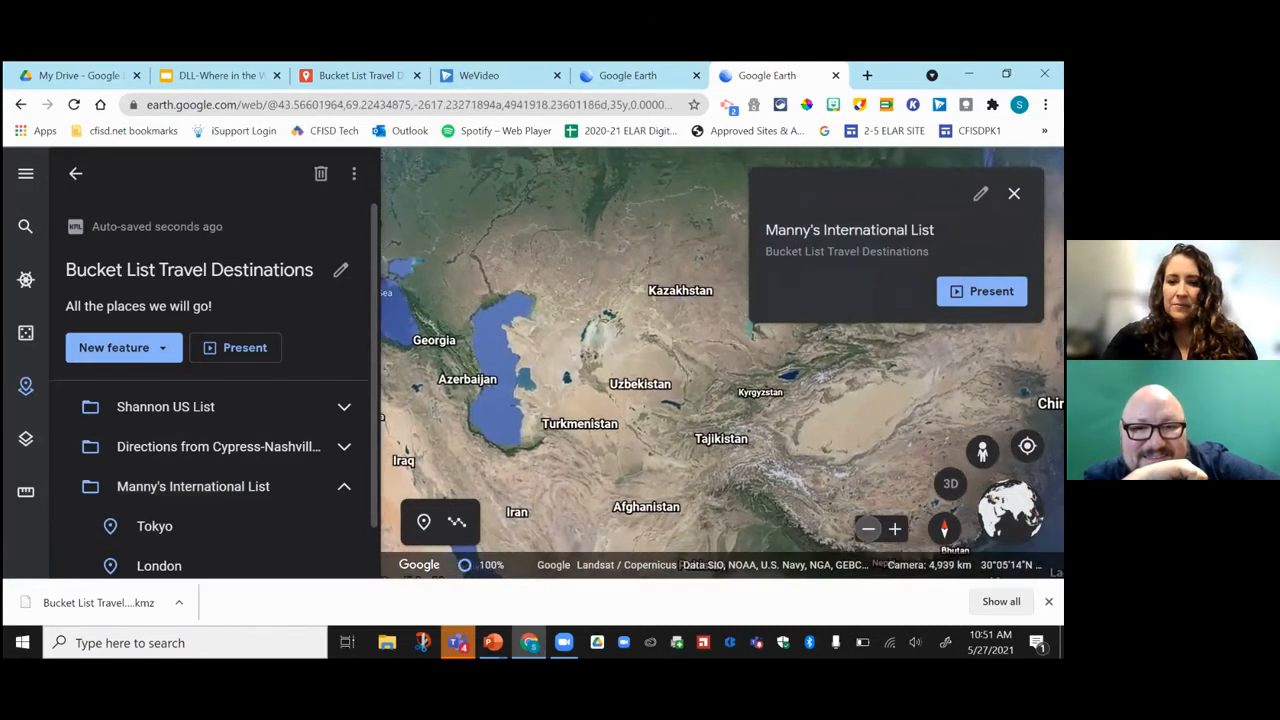
pyautogui.click(868, 528)
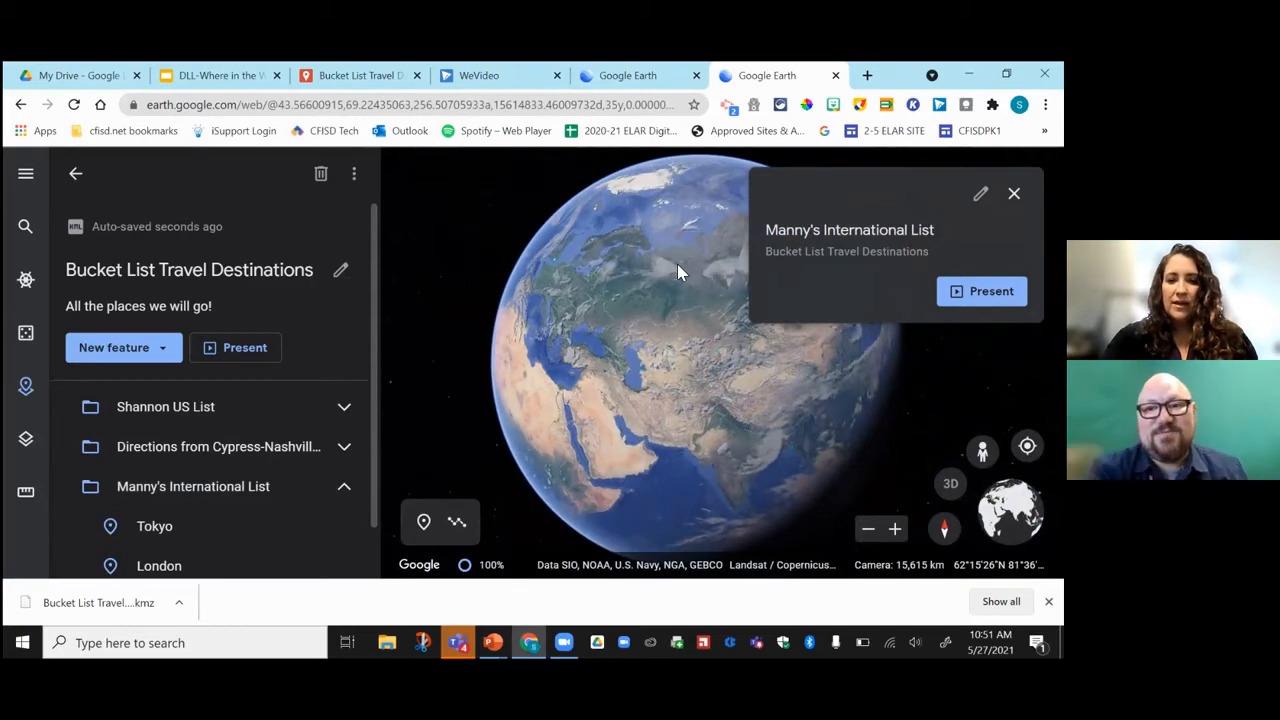
pyautogui.click(772, 356)
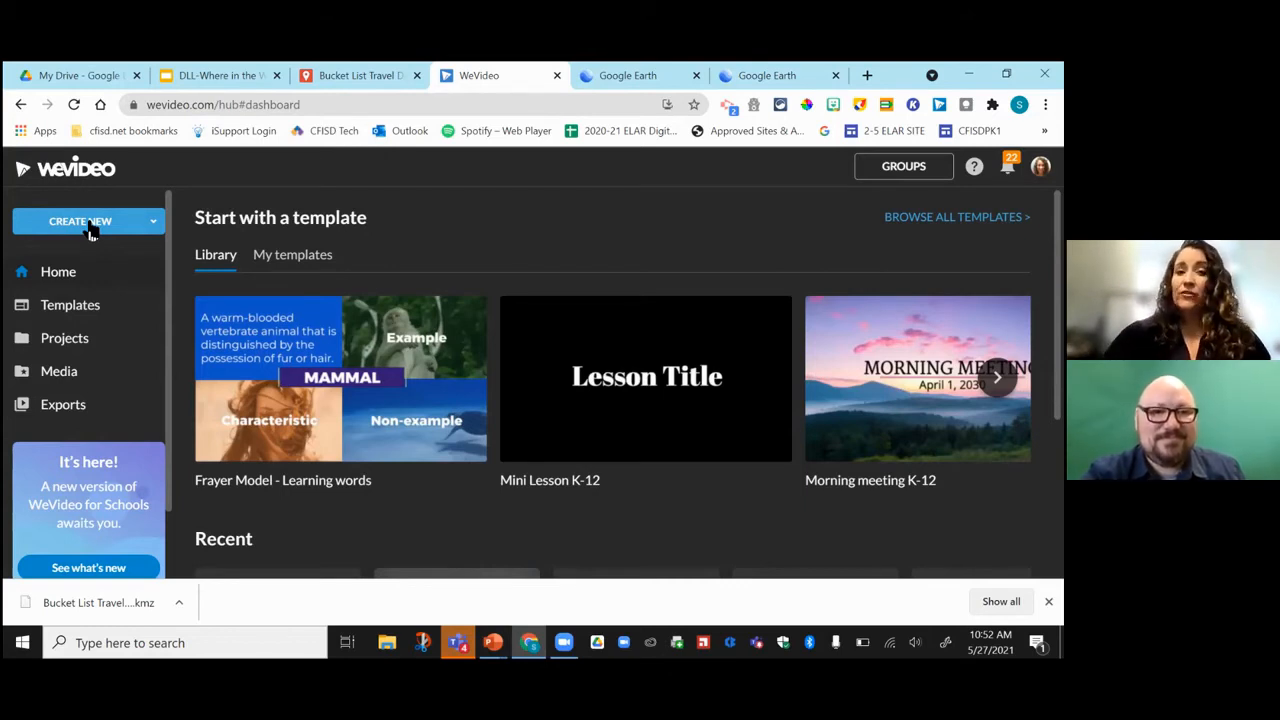
# Start a new Screen recording project with the audio source set to No audio, sharing the Entire Screen.
pyautogui.click(148, 222)
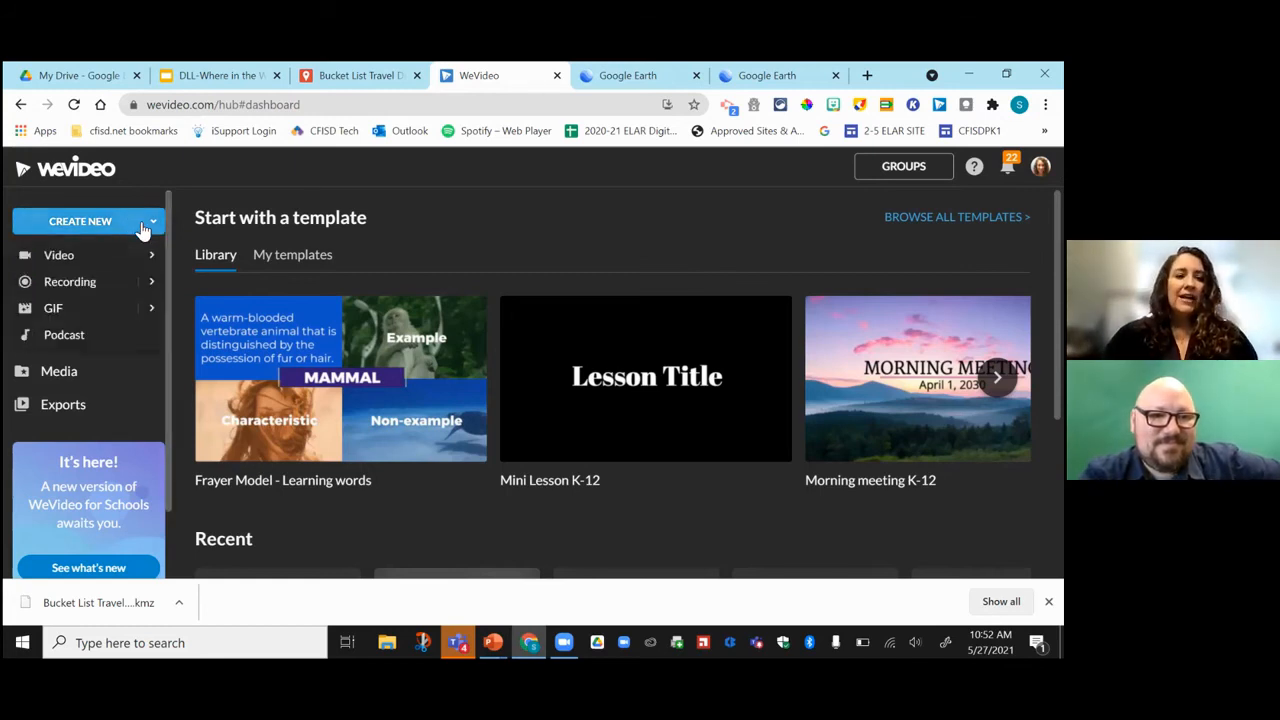
pyautogui.click(95, 286)
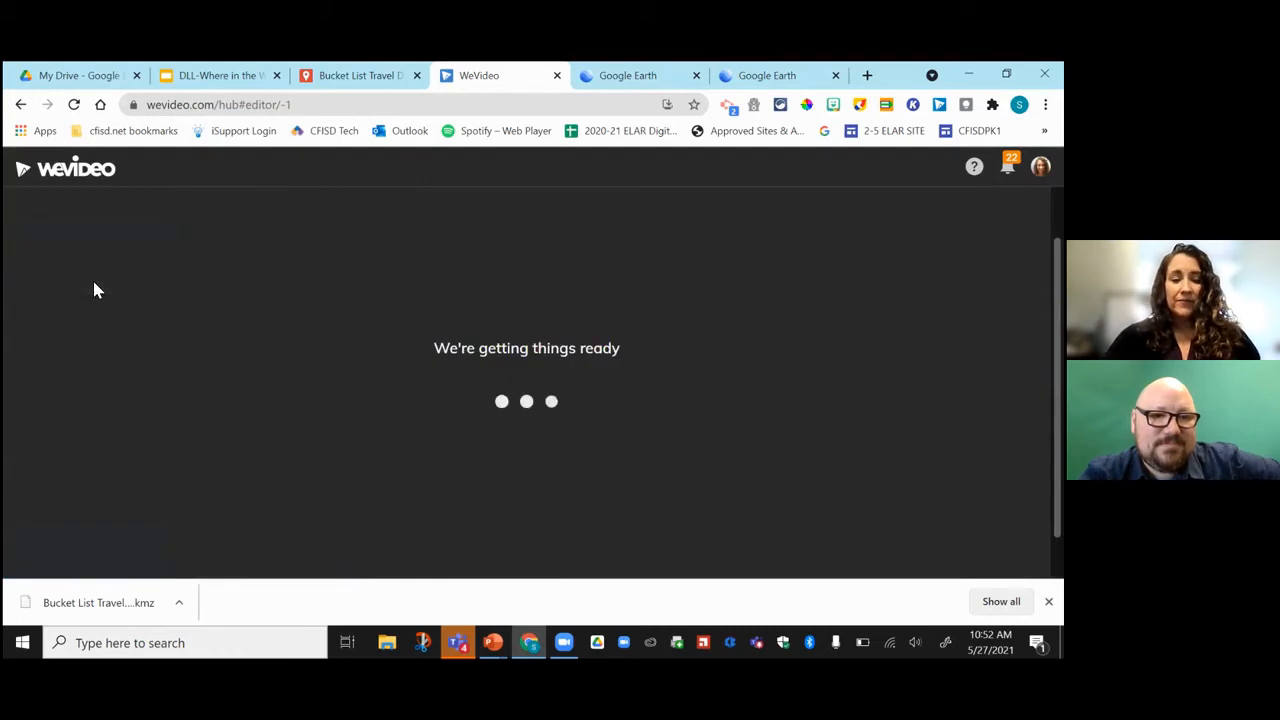
pyautogui.click(497, 374)
pyautogui.click(683, 492)
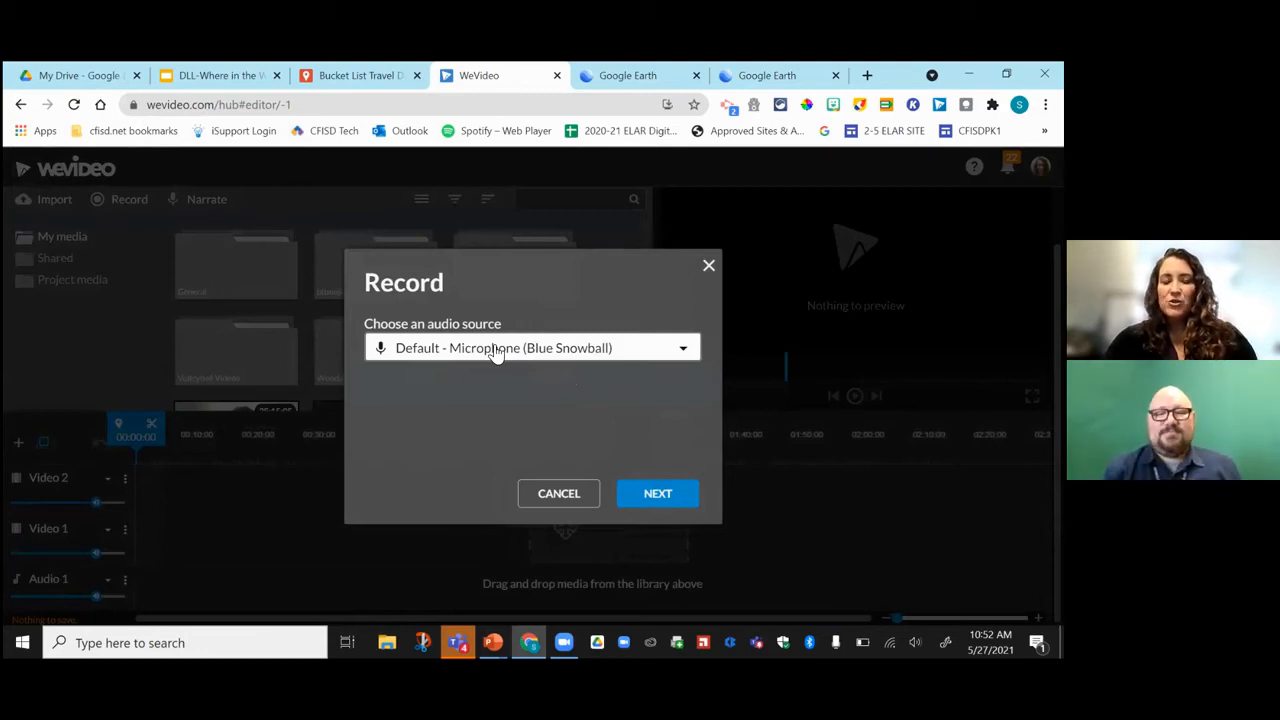
pyautogui.click(493, 350)
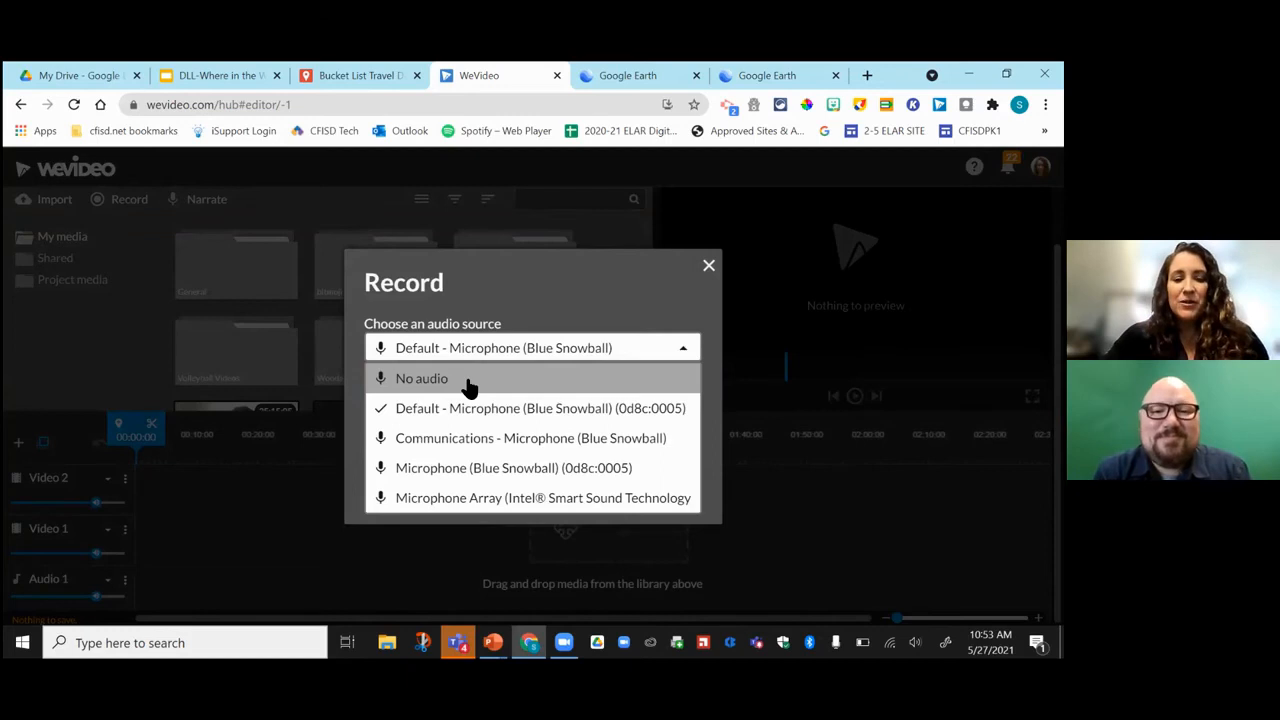
pyautogui.click(469, 385)
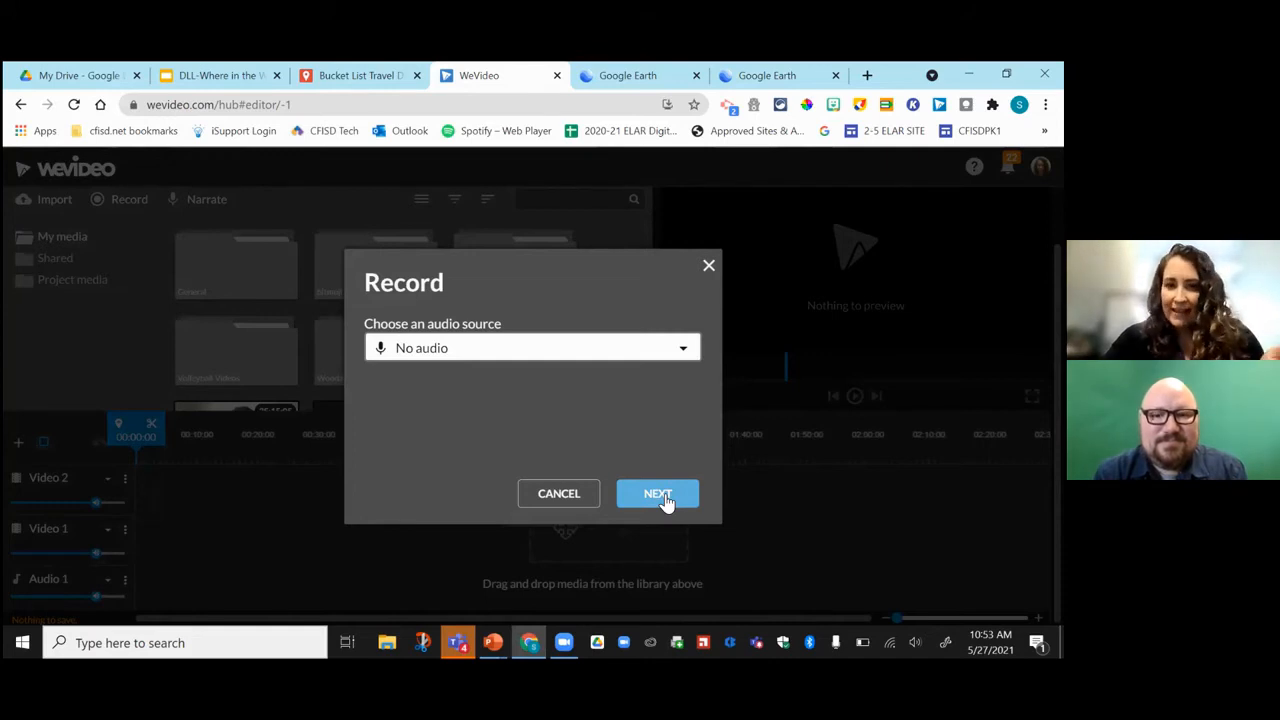
pyautogui.click(658, 494)
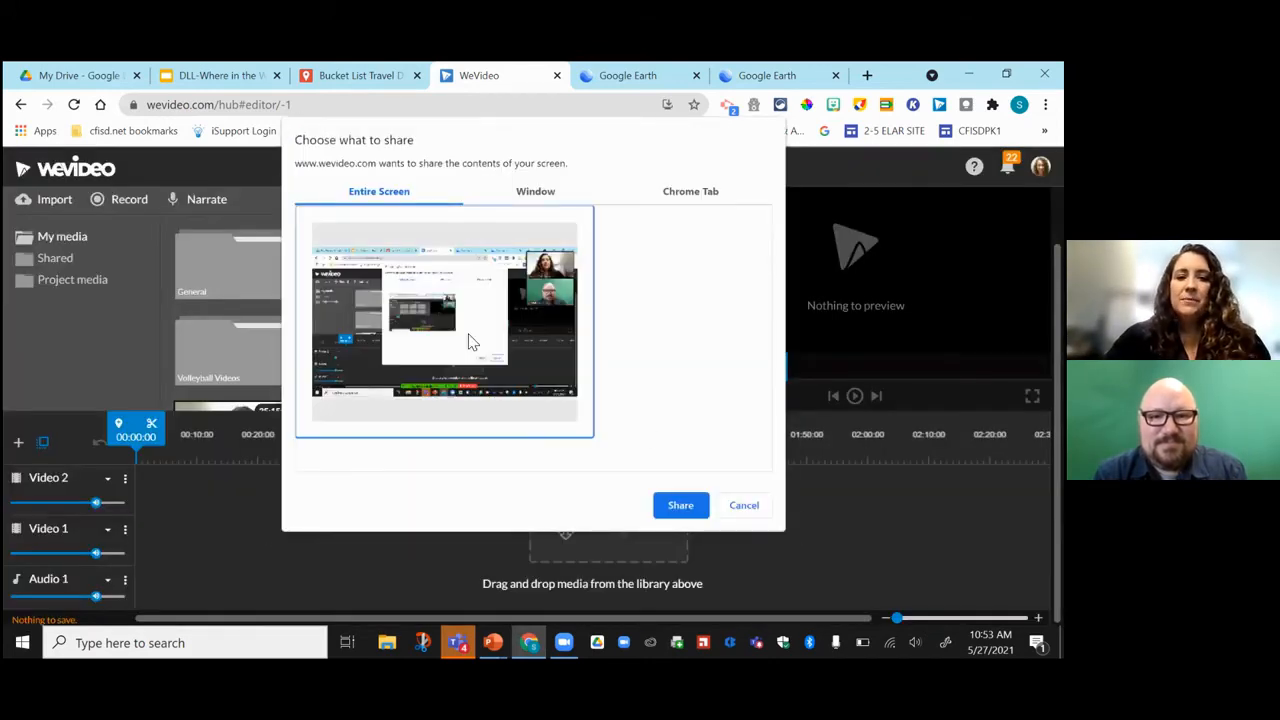
pyautogui.click(683, 507)
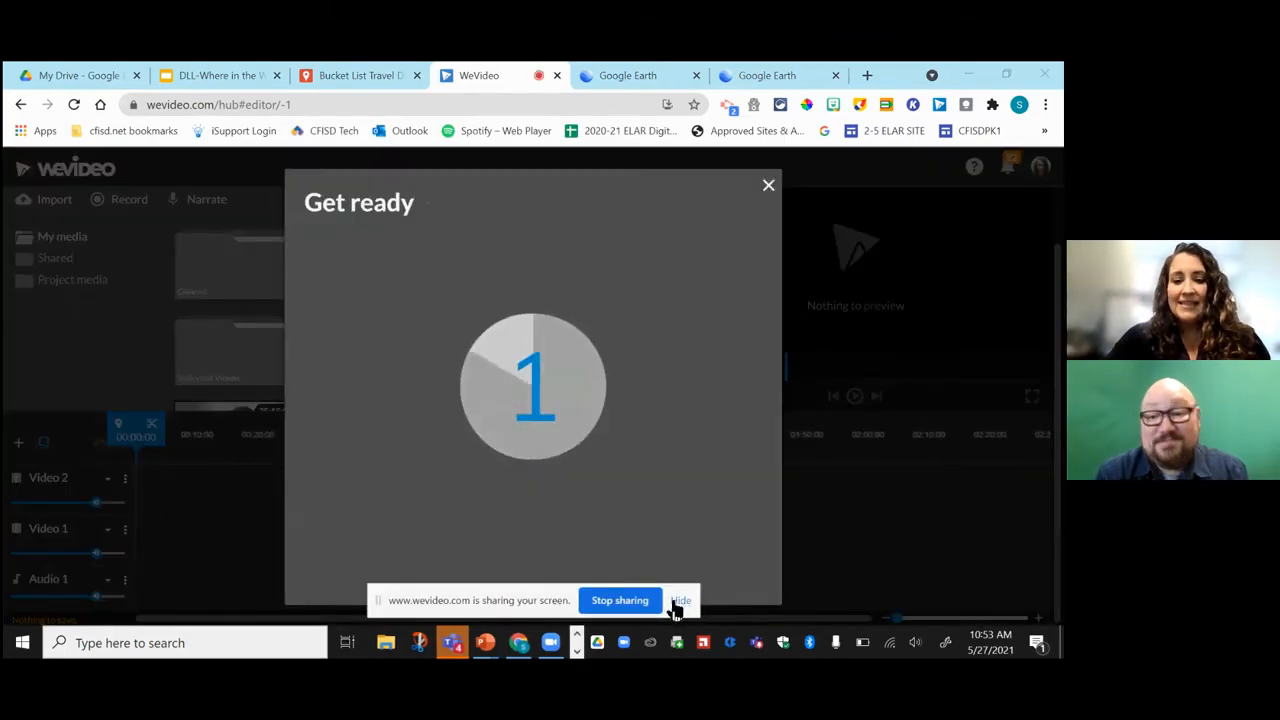
pyautogui.click(682, 601)
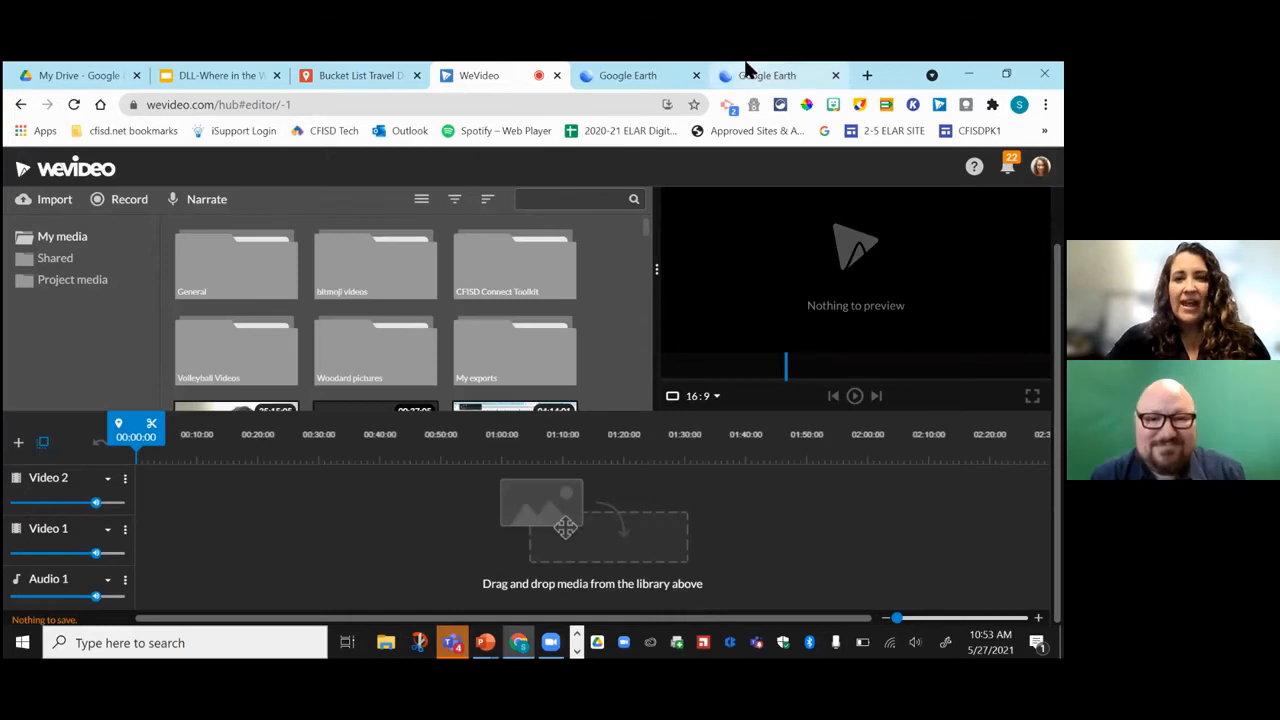
# Fly to the Tokyo pin in Google Earth, close the Disneyland card, and tilt the map into 3D.
pyautogui.click(781, 76)
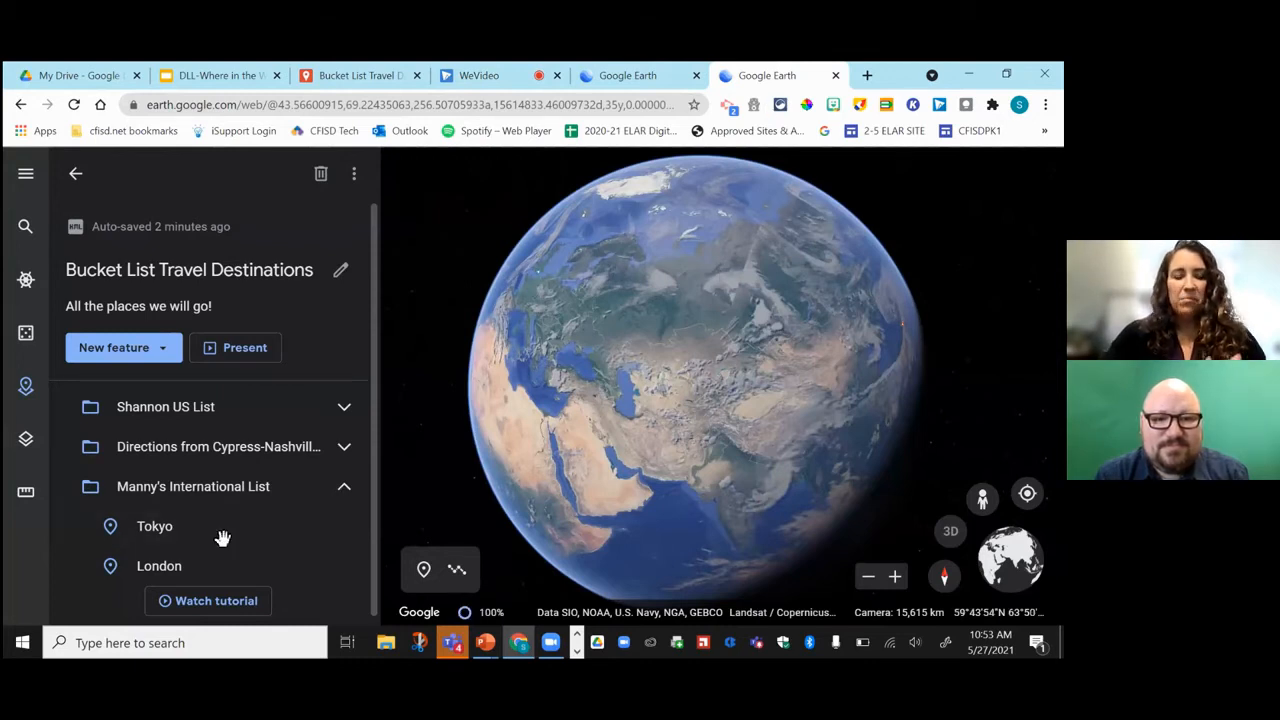
pyautogui.click(155, 527)
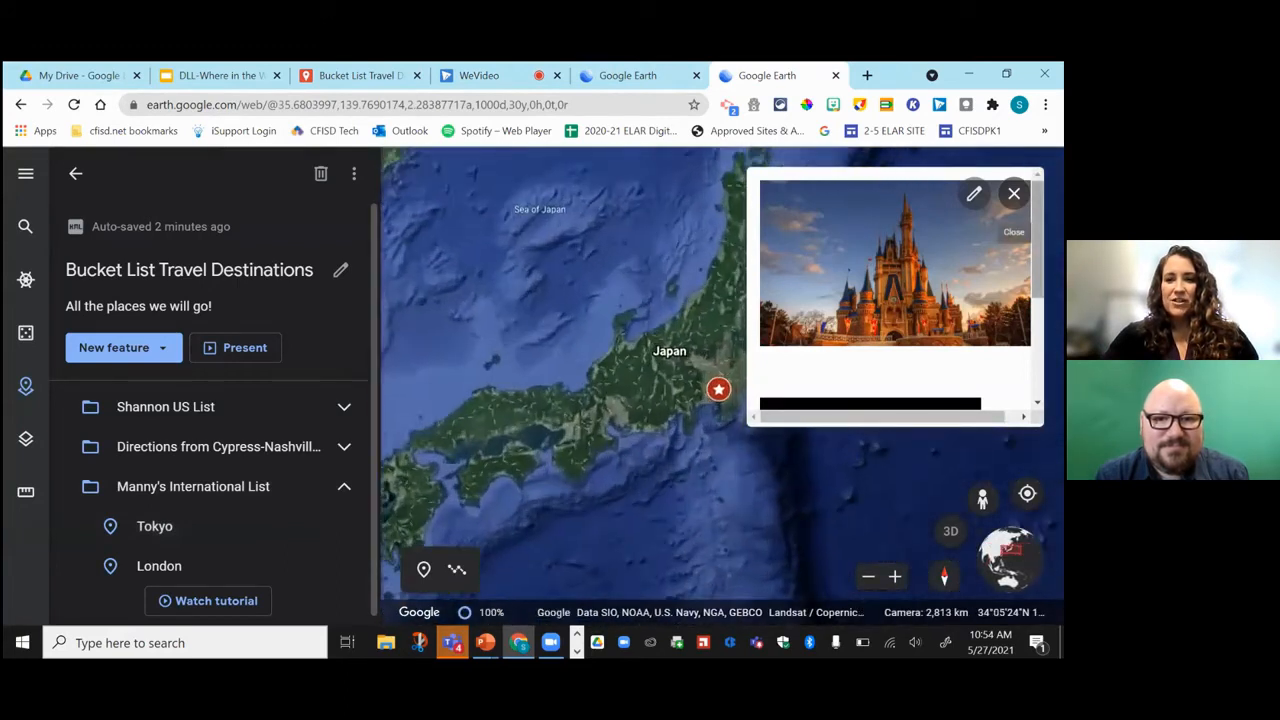
pyautogui.scroll(-2, 1014, 205)
pyautogui.scroll(-1, 870, 310)
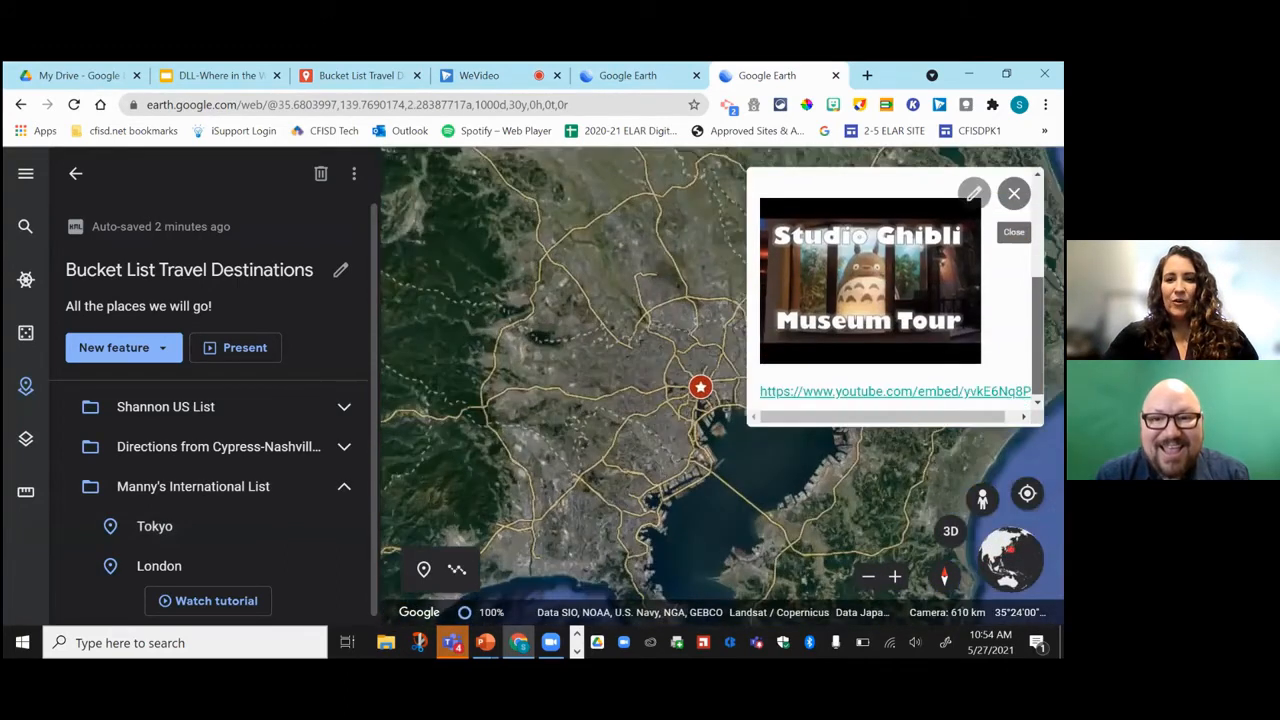
pyautogui.scroll(2, 870, 310)
pyautogui.scroll(2, 890, 300)
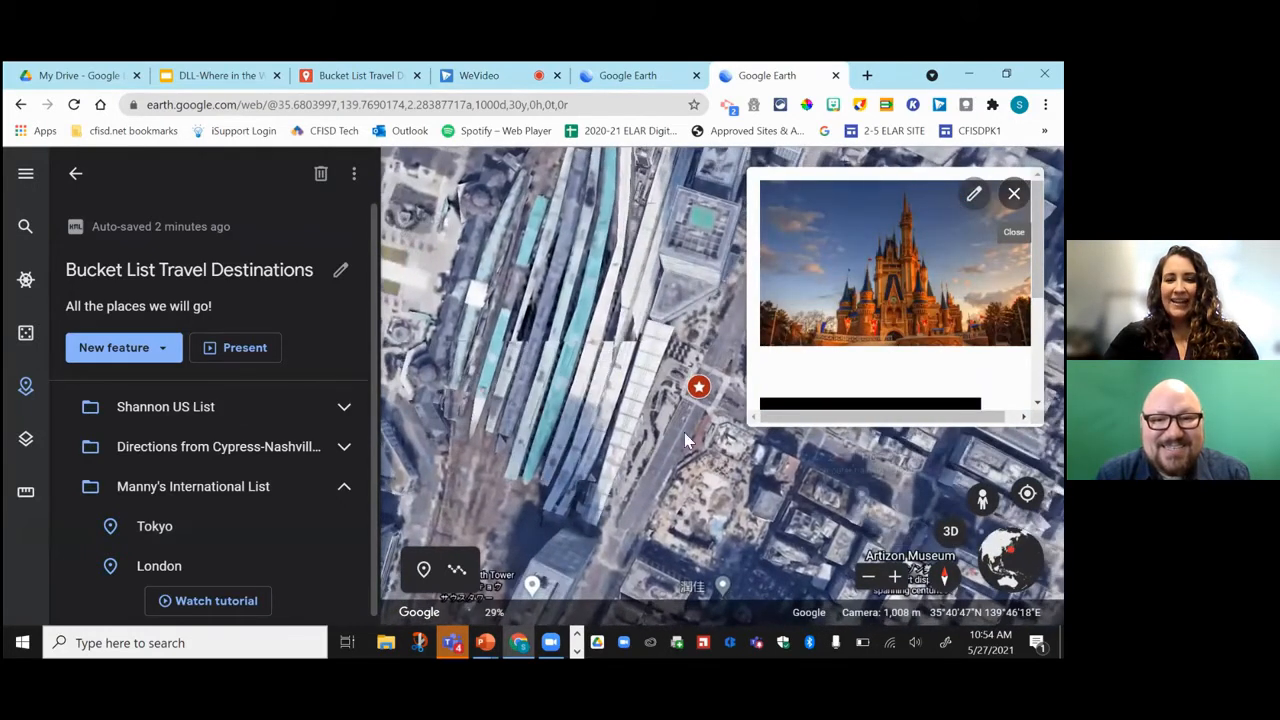
pyautogui.click(1014, 193)
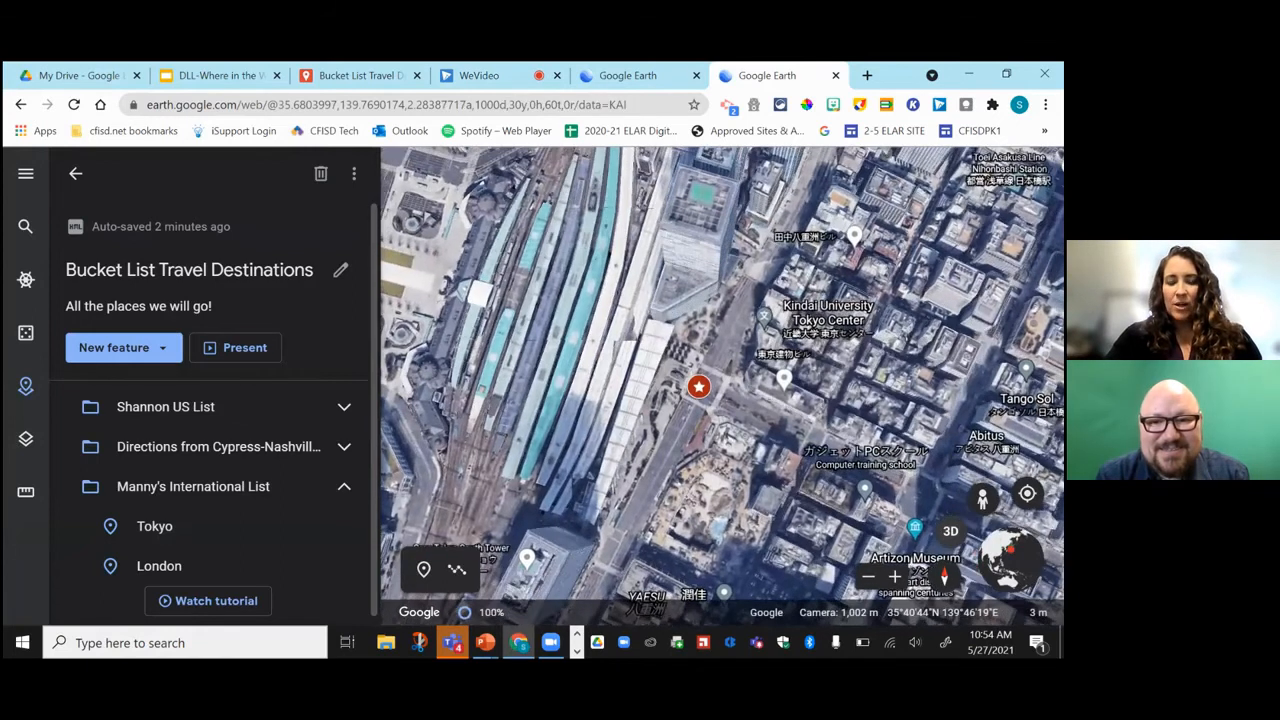
pyautogui.press('o')
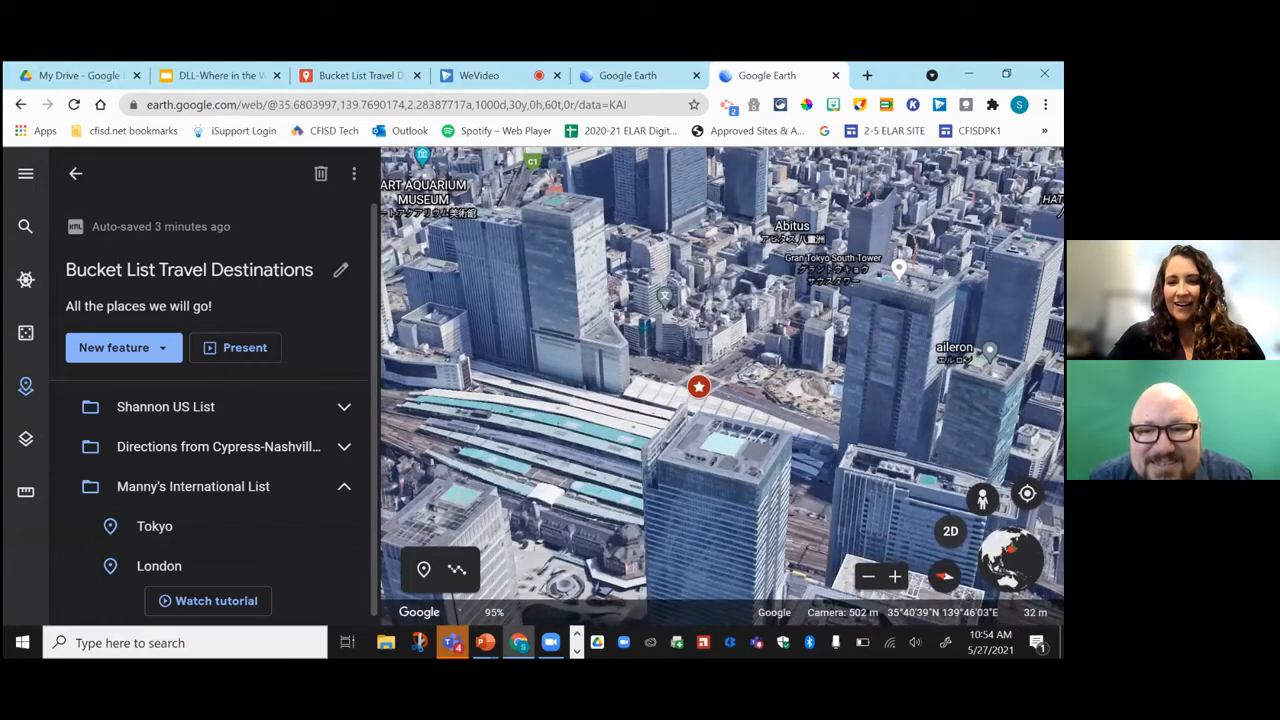
# Drop into Street View on a Chuo City street and look around toward the building and truck.
pyautogui.click(981, 499)
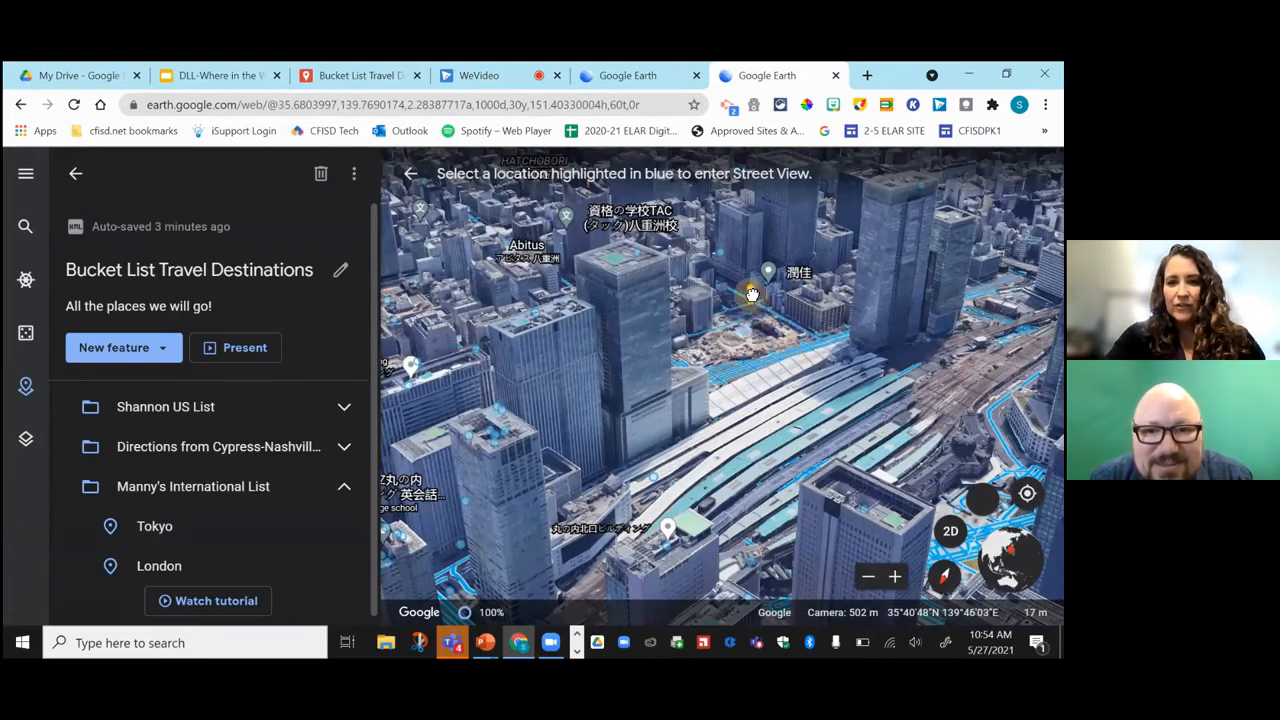
pyautogui.click(752, 294)
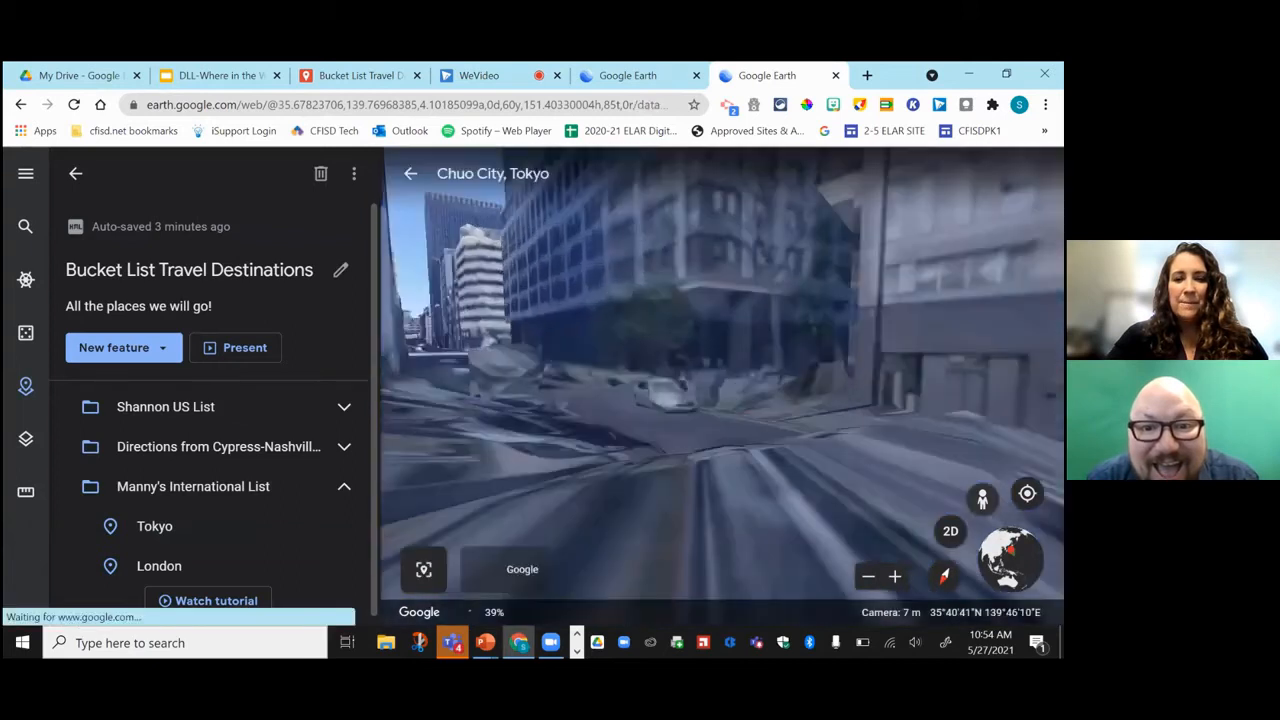
pyautogui.moveTo(708, 345); pyautogui.dragTo(580, 314)
pyautogui.moveTo(808, 290); pyautogui.dragTo(530, 338)
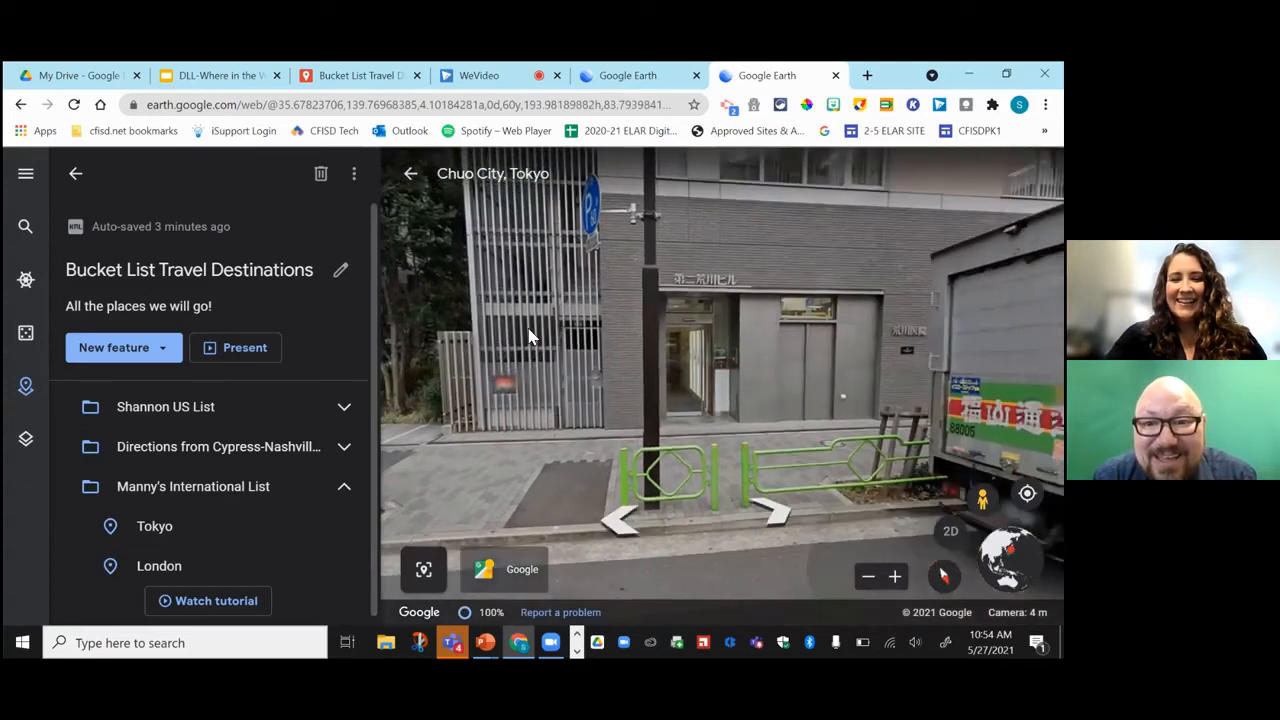
pyautogui.moveTo(726, 329); pyautogui.dragTo(700, 497)
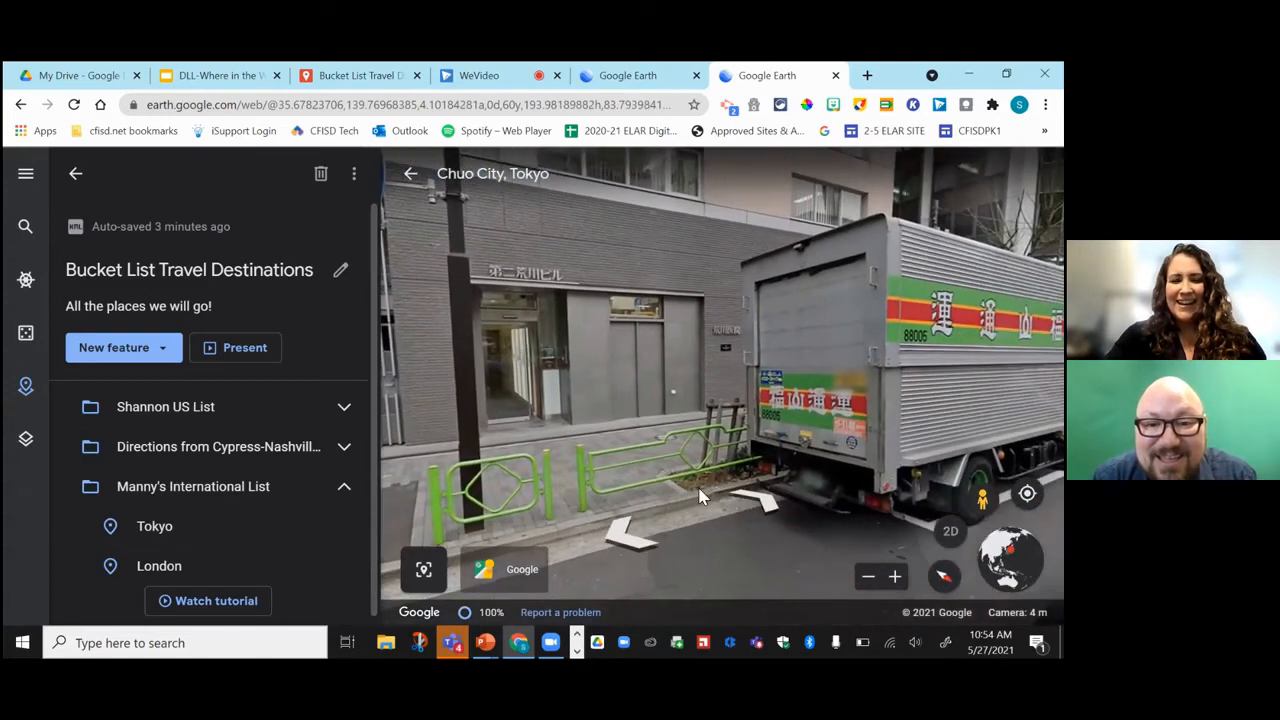
# Walk down the street to the crosswalk, face the busy street, then return to the aerial map.
pyautogui.click(700, 497)
pyautogui.click(697, 490)
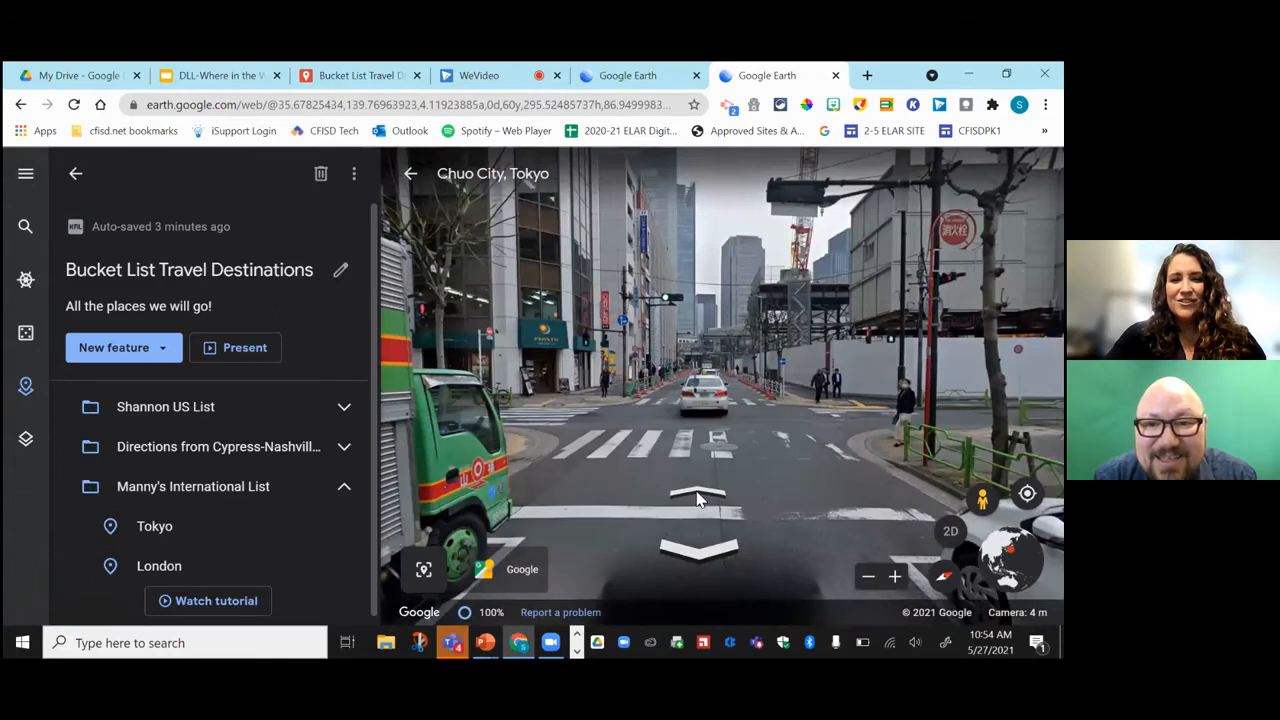
pyautogui.click(698, 497)
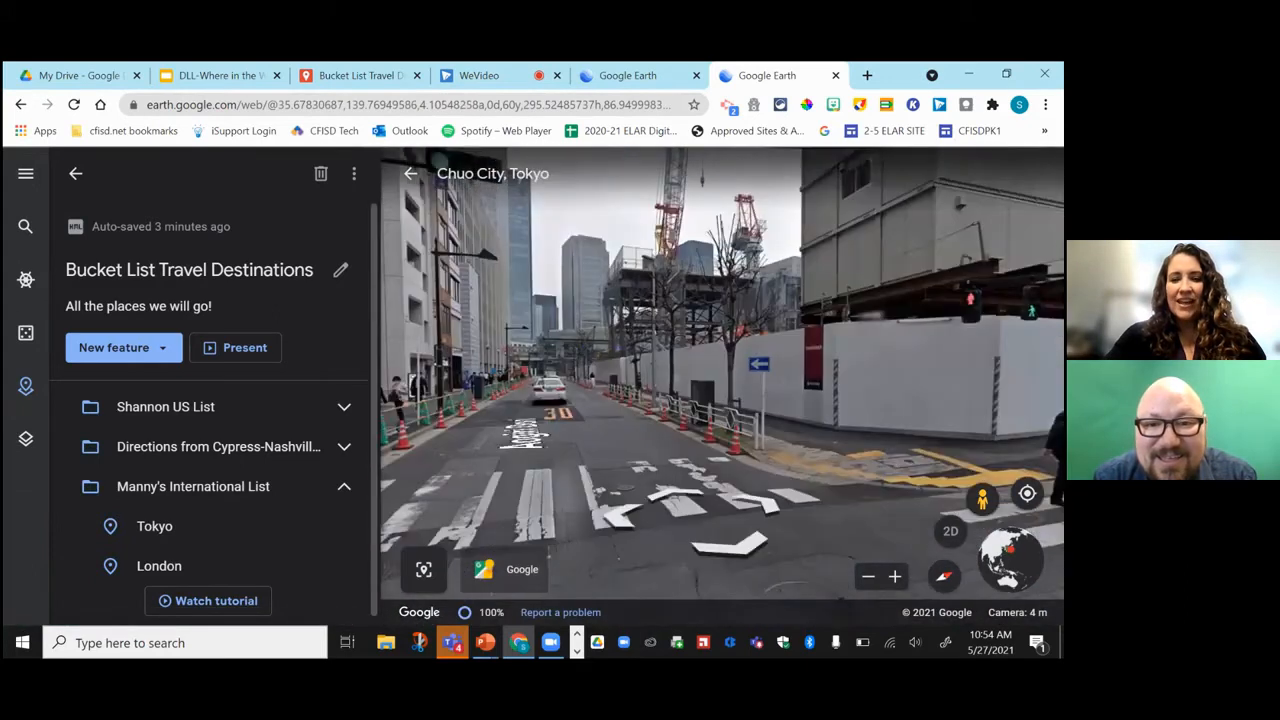
pyautogui.click(677, 385)
pyautogui.moveTo(677, 385); pyautogui.dragTo(420, 350)
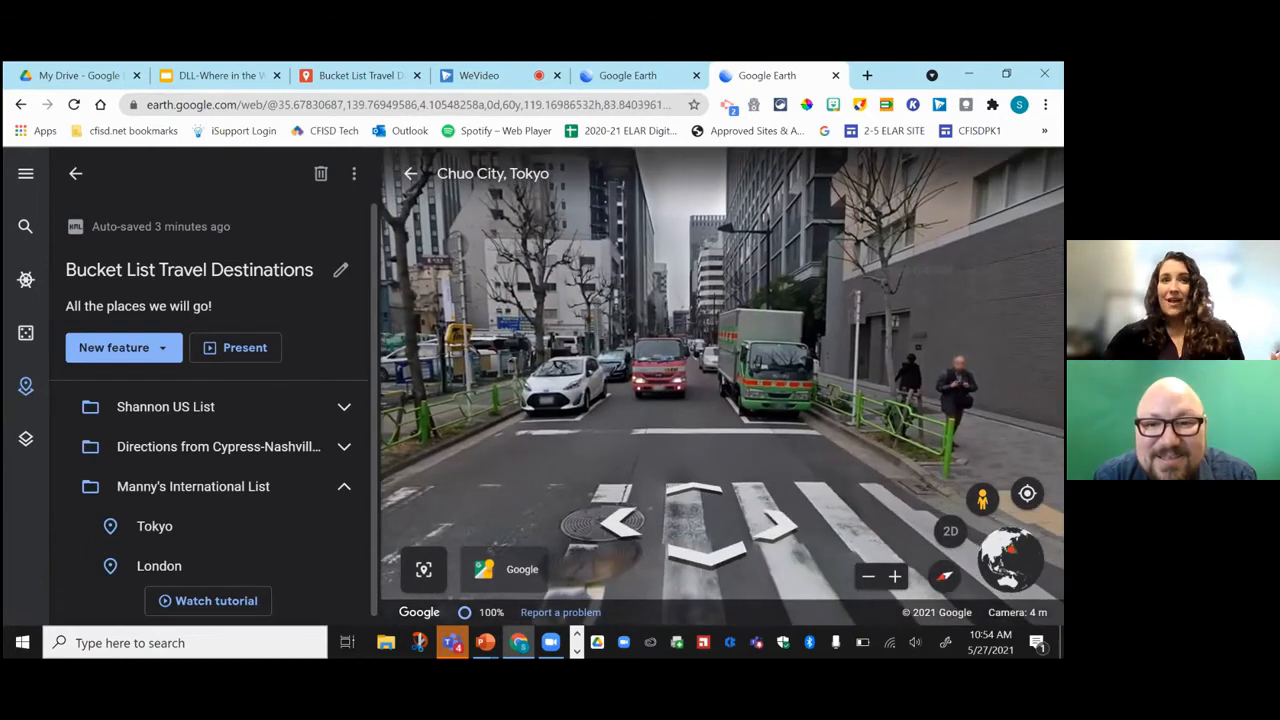
pyautogui.click(411, 176)
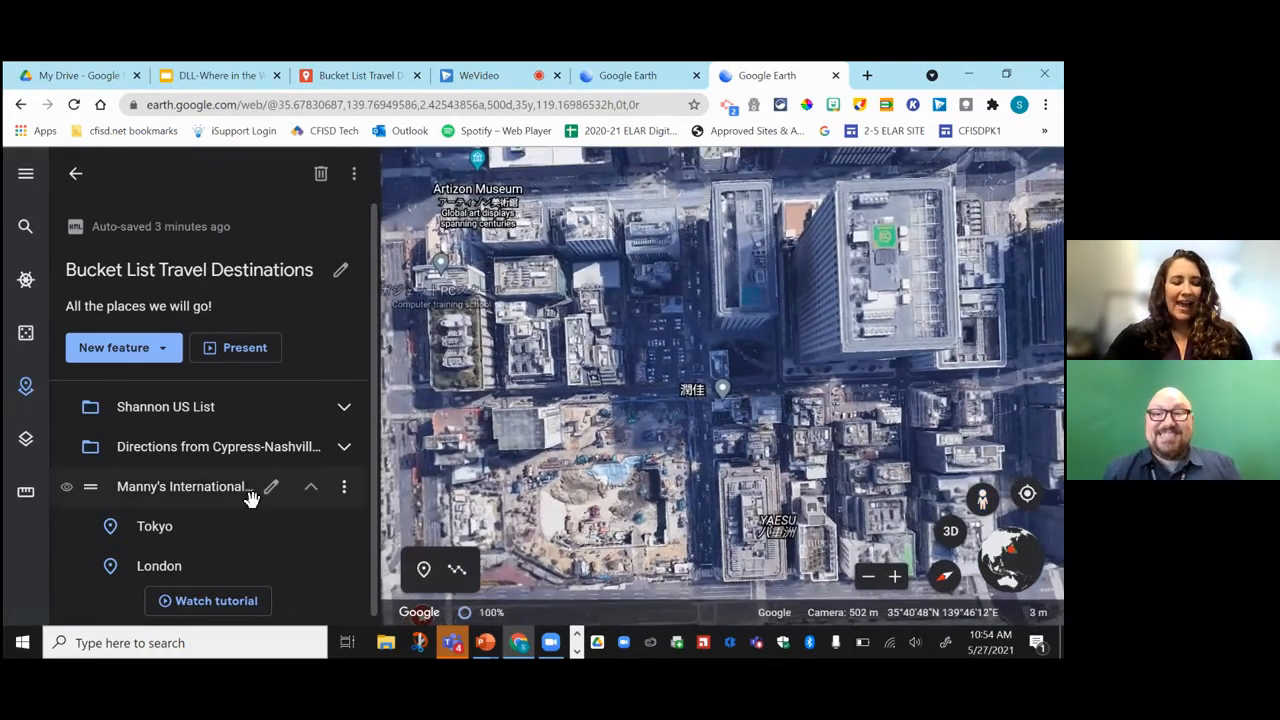
# Tilt the London view into 3D, dismiss the Diagon Alley card, and activate the pegman.
pyautogui.scroll(-1, 263, 491)
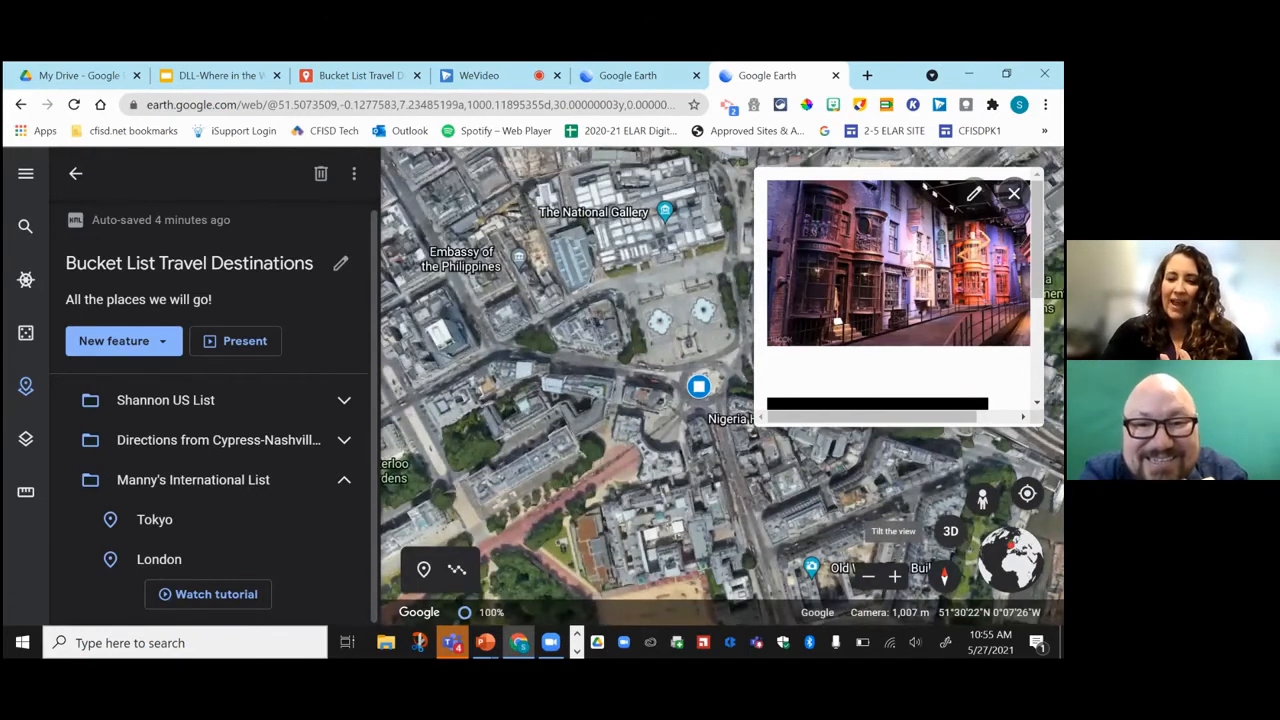
pyautogui.click(950, 531)
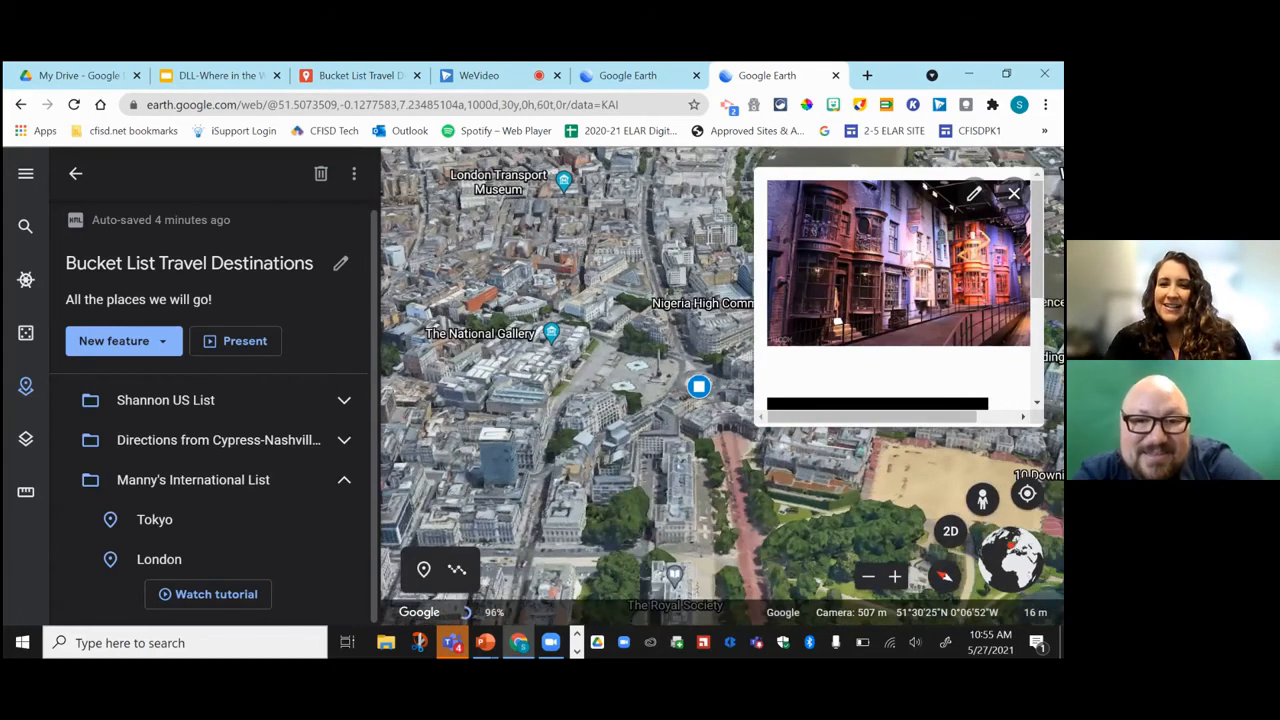
pyautogui.press('Escape')
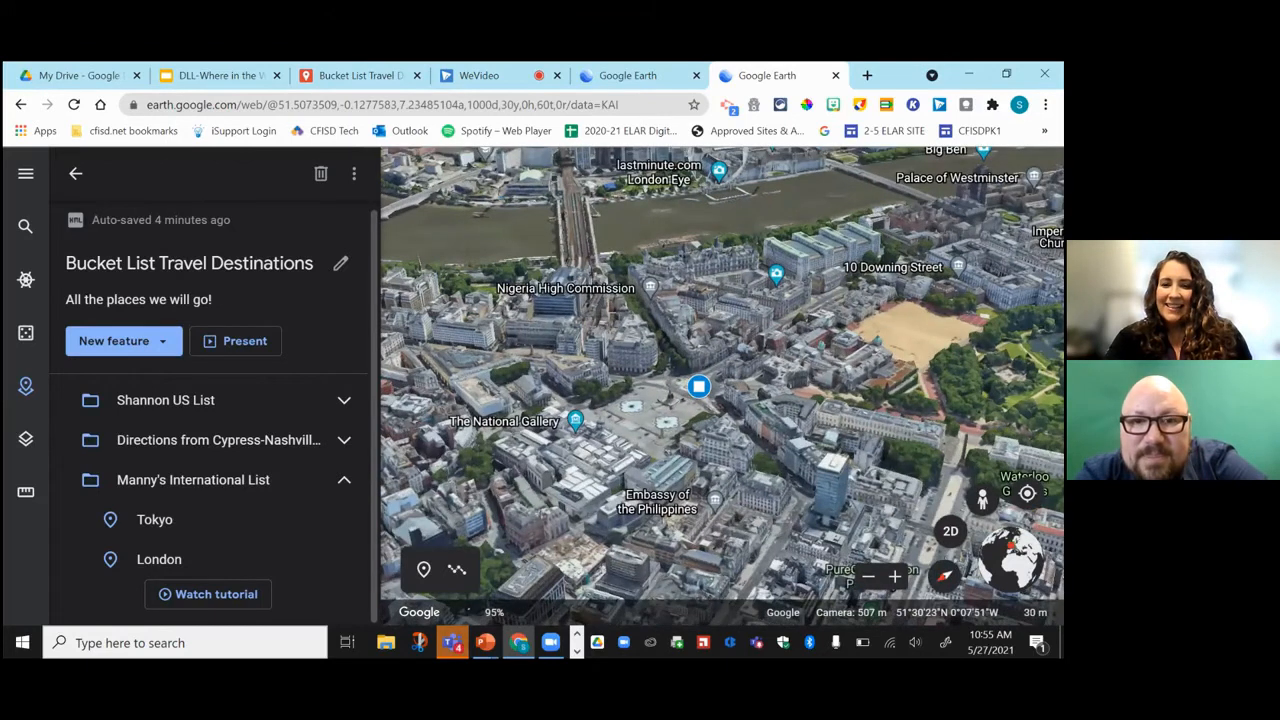
pyautogui.click(982, 500)
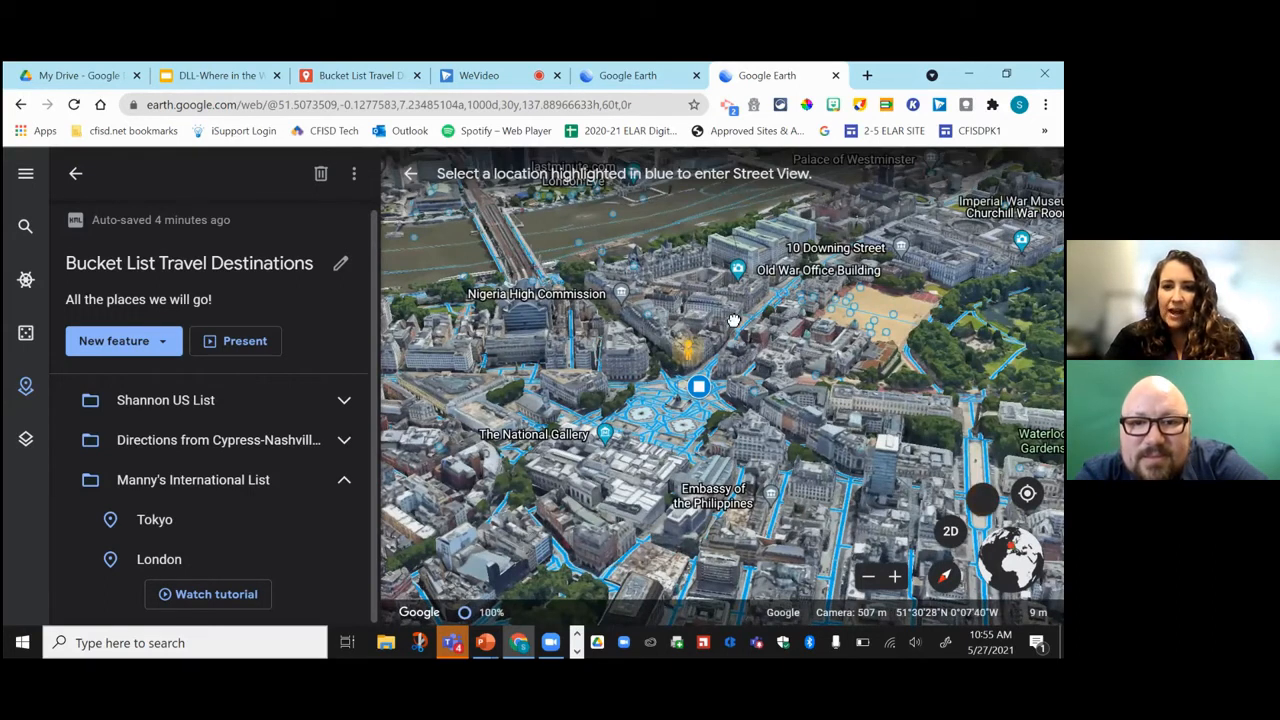
# Enter the riverside photo sphere by the bridge and look around at the walkers and brick pier.
pyautogui.click(541, 265)
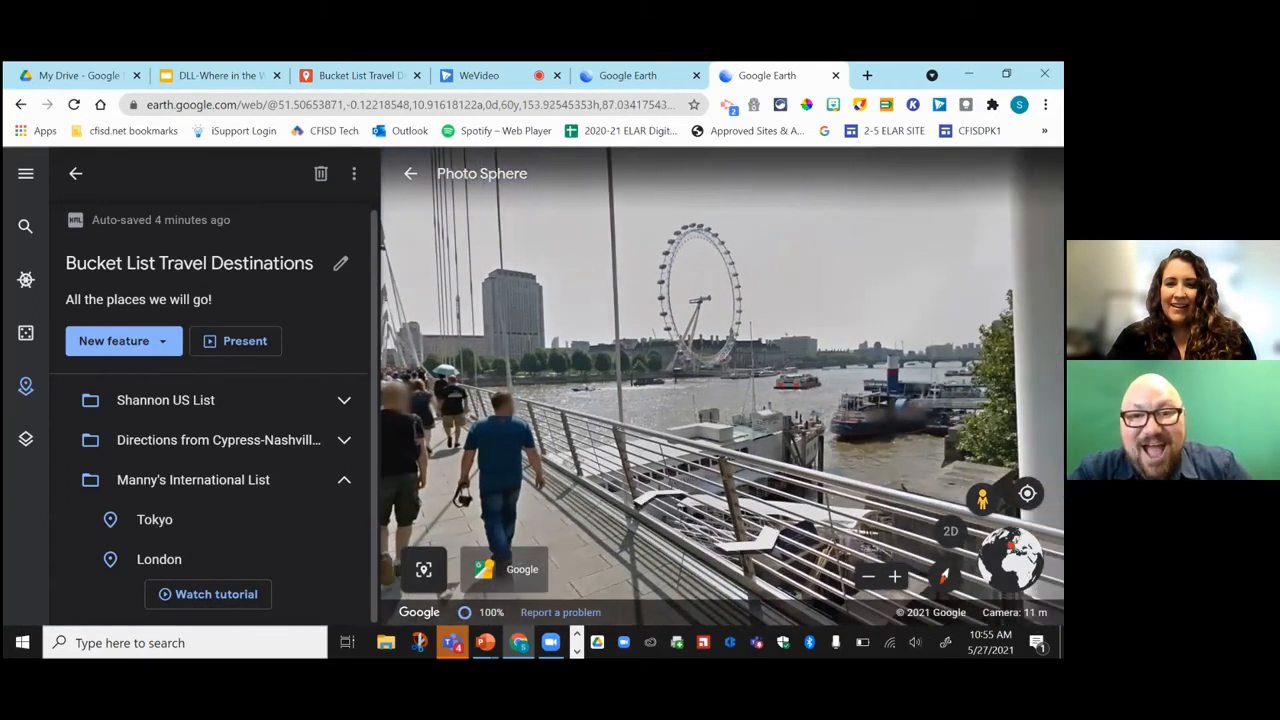
pyautogui.moveTo(655, 335); pyautogui.dragTo(778, 337)
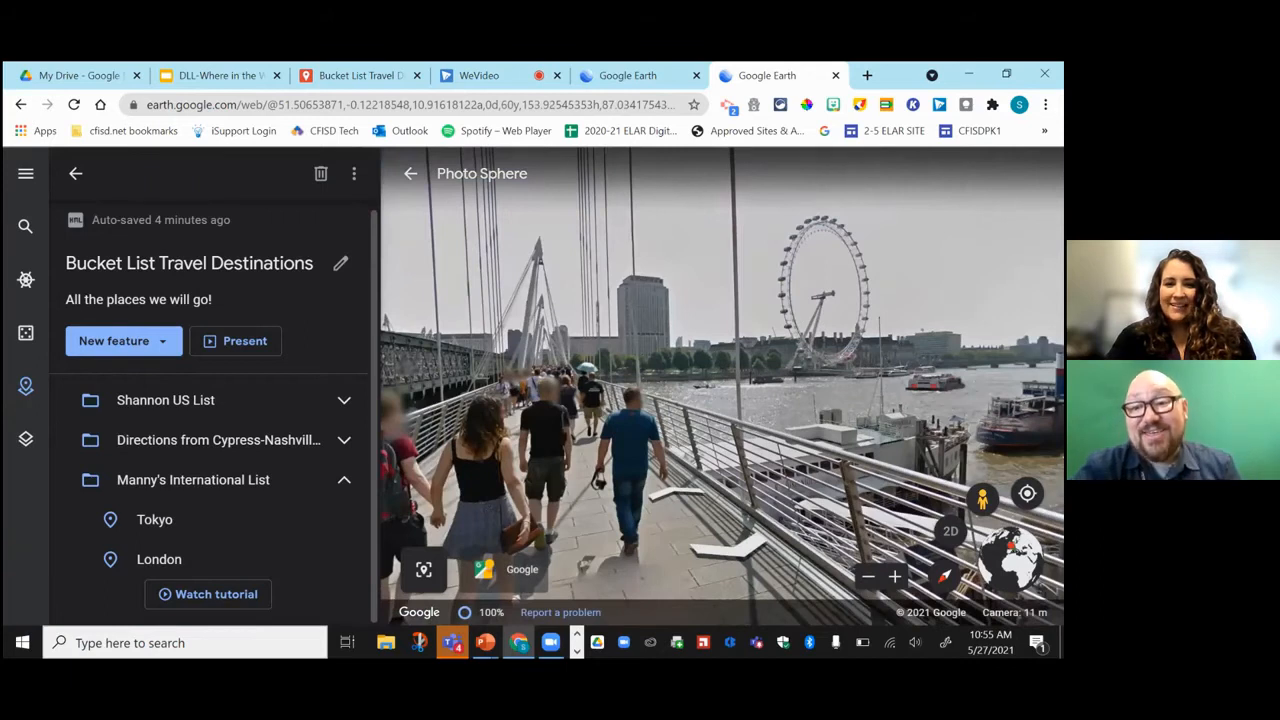
pyautogui.moveTo(689, 350); pyautogui.dragTo(809, 342)
pyautogui.moveTo(480, 330); pyautogui.dragTo(575, 215)
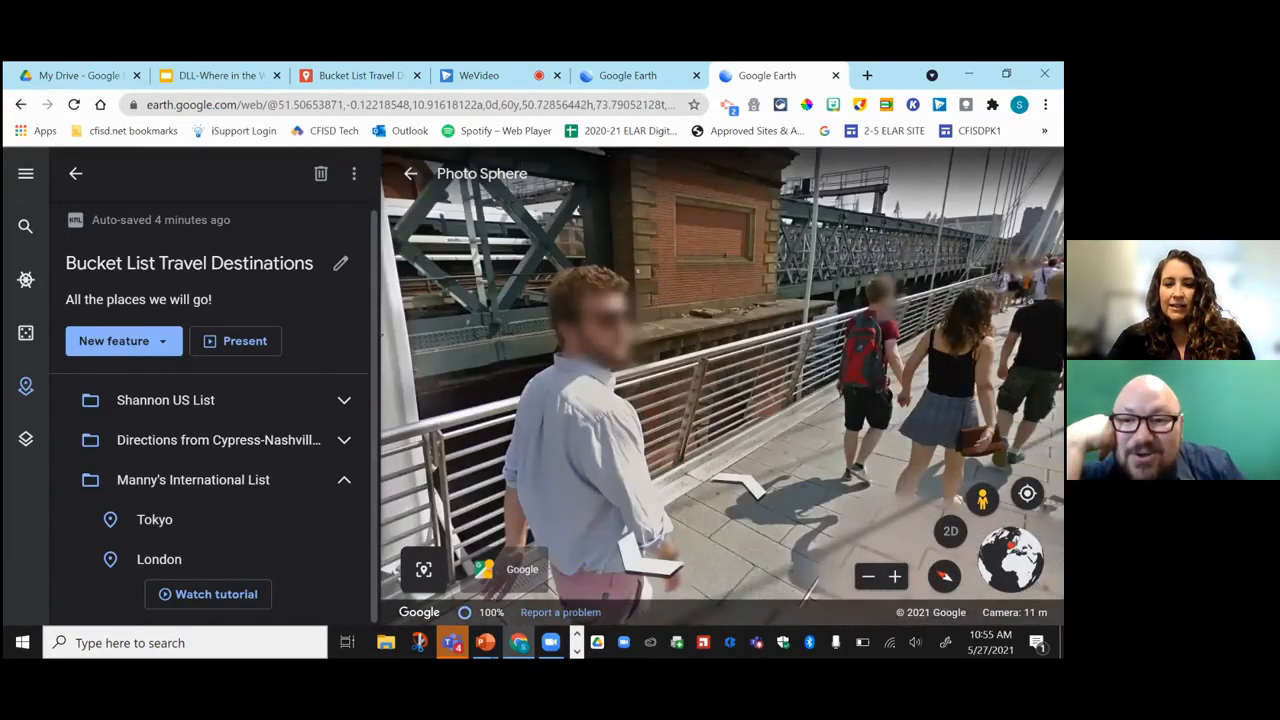
# Move along the bridge walkway, pan toward the red buses, then exit and return to WeVideo.
pyautogui.click(657, 328)
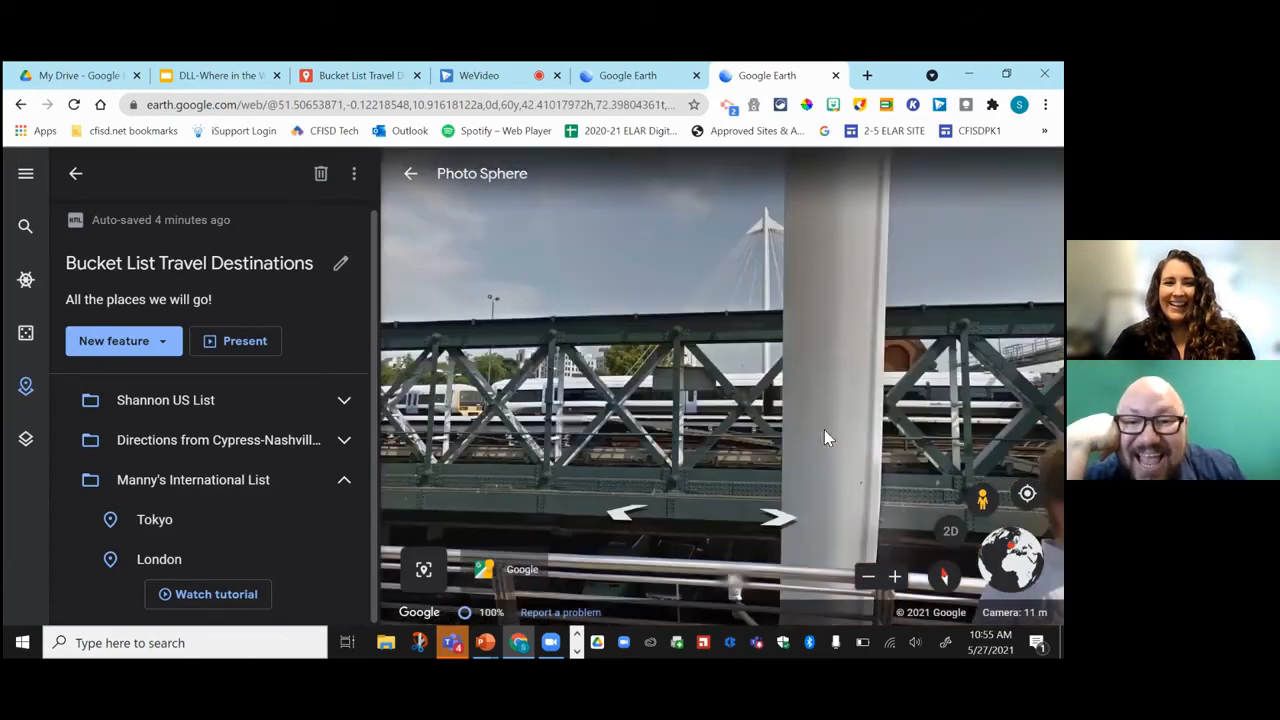
pyautogui.click(620, 376)
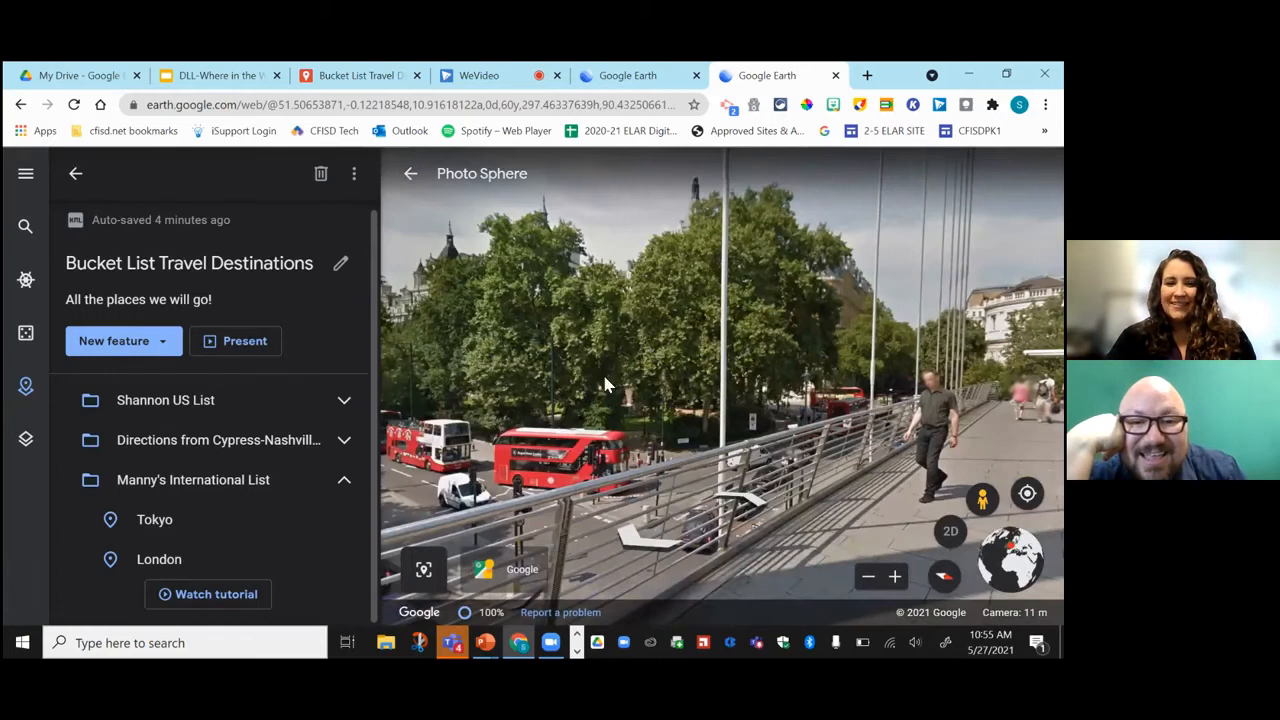
pyautogui.moveTo(578, 360); pyautogui.dragTo(708, 372)
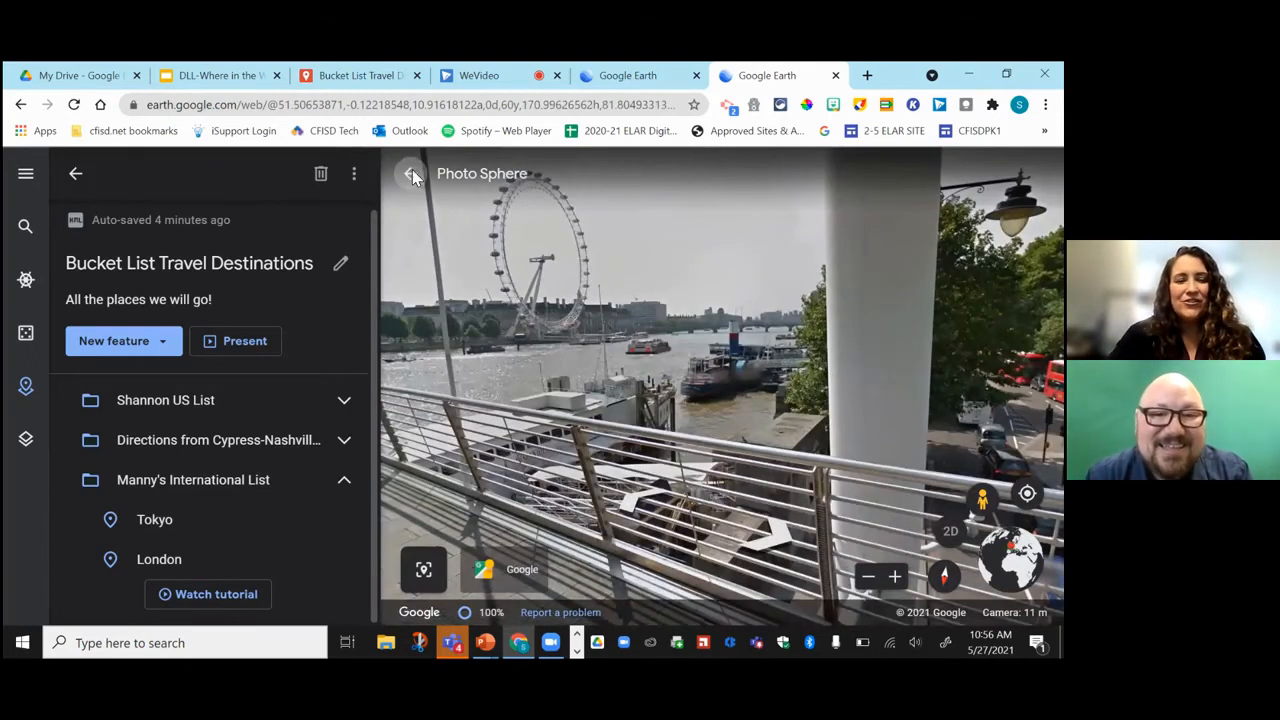
pyautogui.click(505, 344)
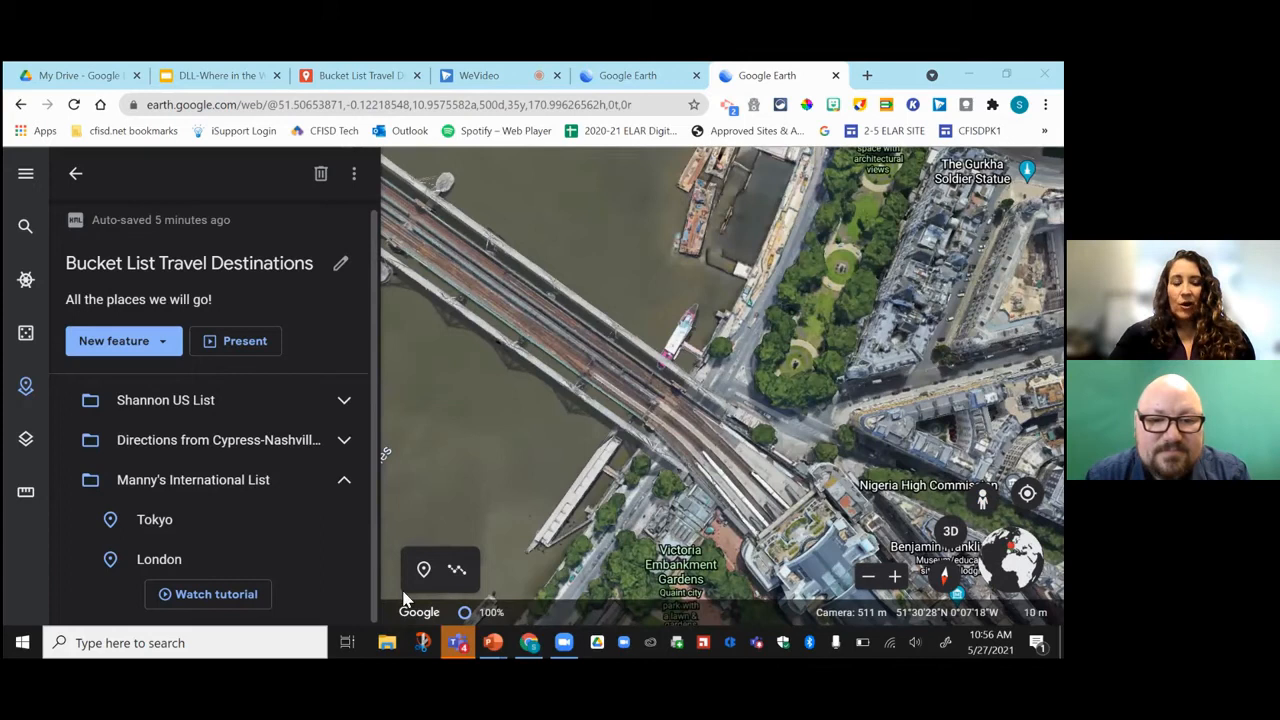
pyautogui.click(480, 78)
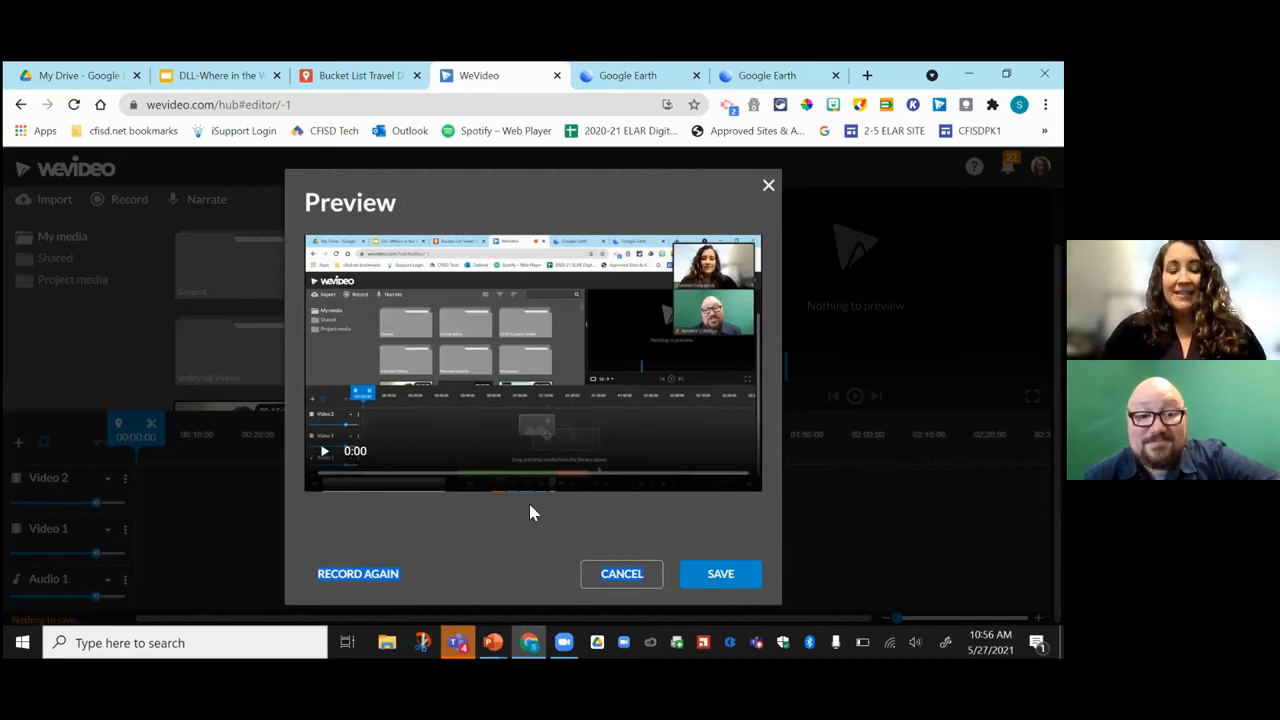
# Save the new screen recording into the project and split it at about 17 seconds.
pyautogui.click(734, 573)
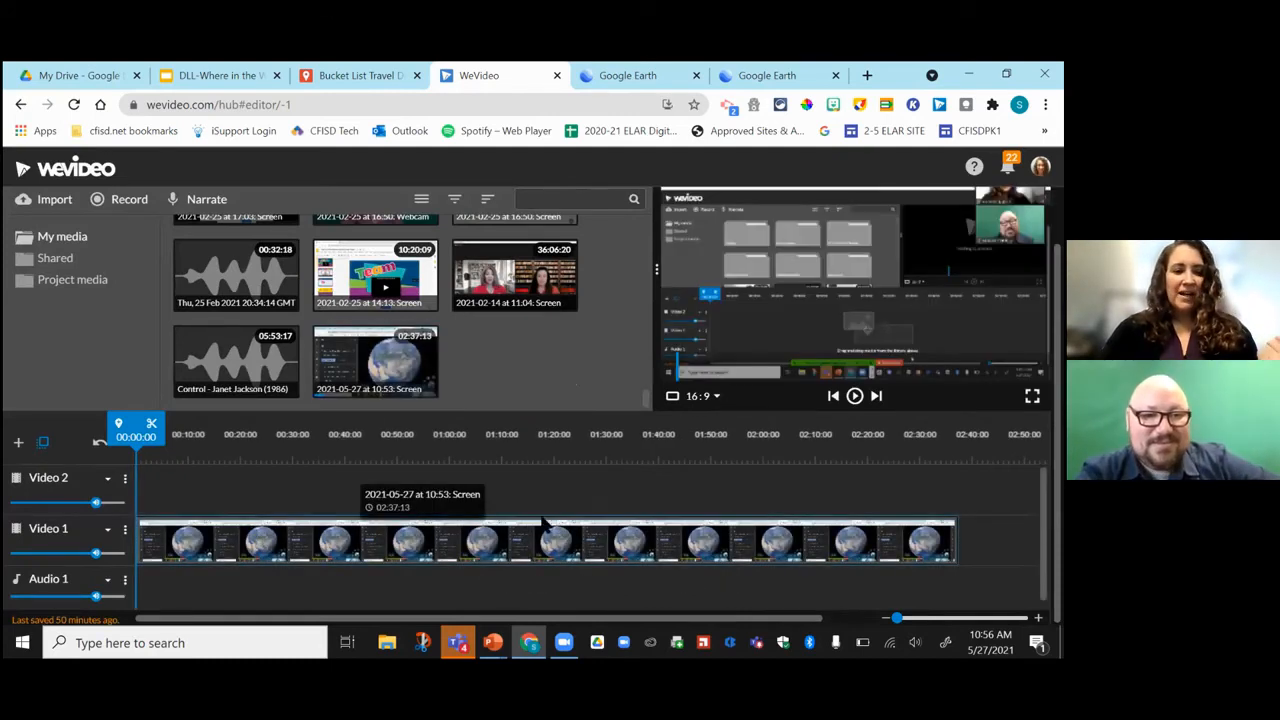
pyautogui.moveTo(136, 432)
pyautogui.mouseDown()
pyautogui.moveTo(220, 440)
pyautogui.moveTo(180, 440)
pyautogui.moveTo(250, 459)
pyautogui.moveTo(95, 452)
pyautogui.moveTo(240, 462)
pyautogui.moveTo(220, 463)
pyautogui.mouseUp()
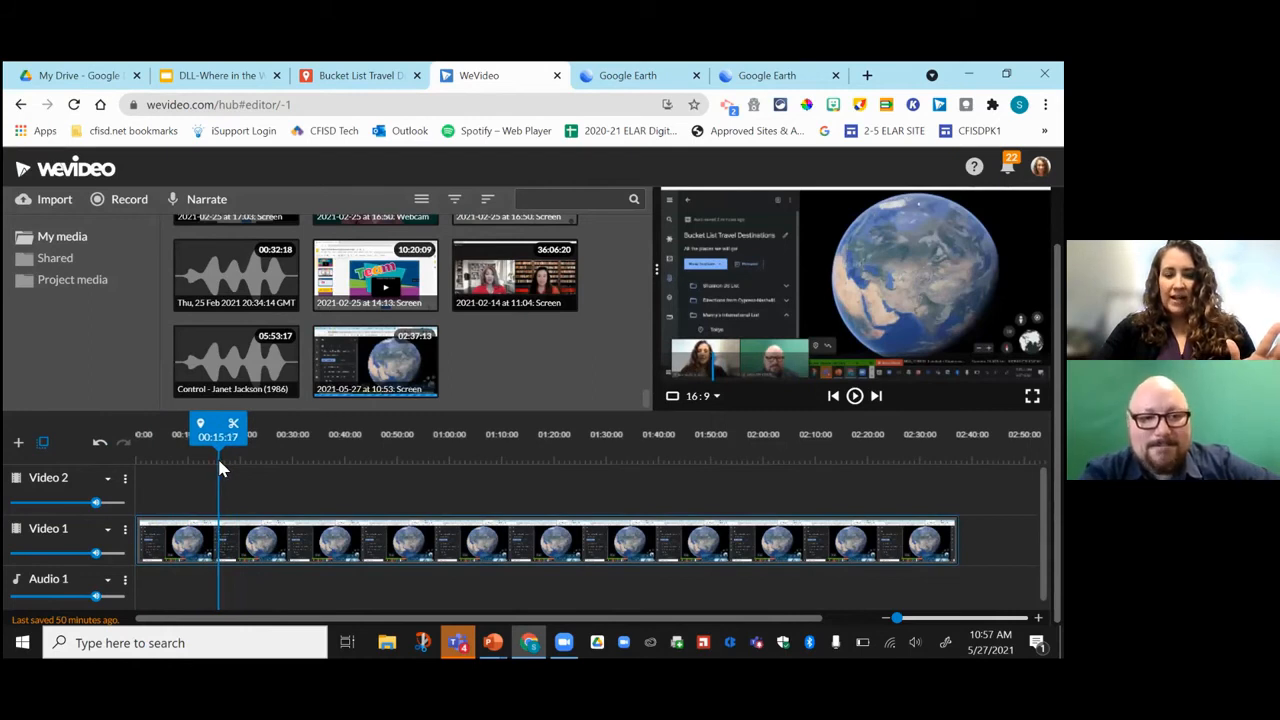
pyautogui.click(234, 424)
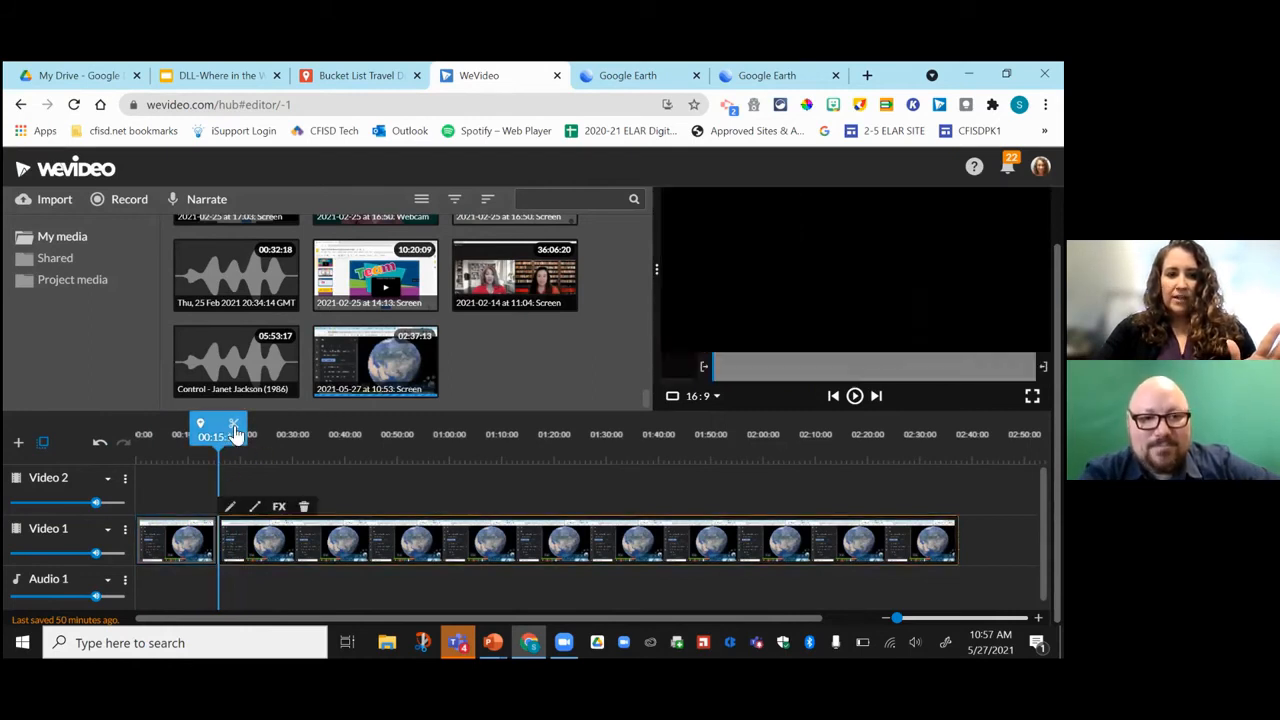
# Delete the short opening piece and move the remaining tour clip to start at 00:00.
pyautogui.click(172, 550)
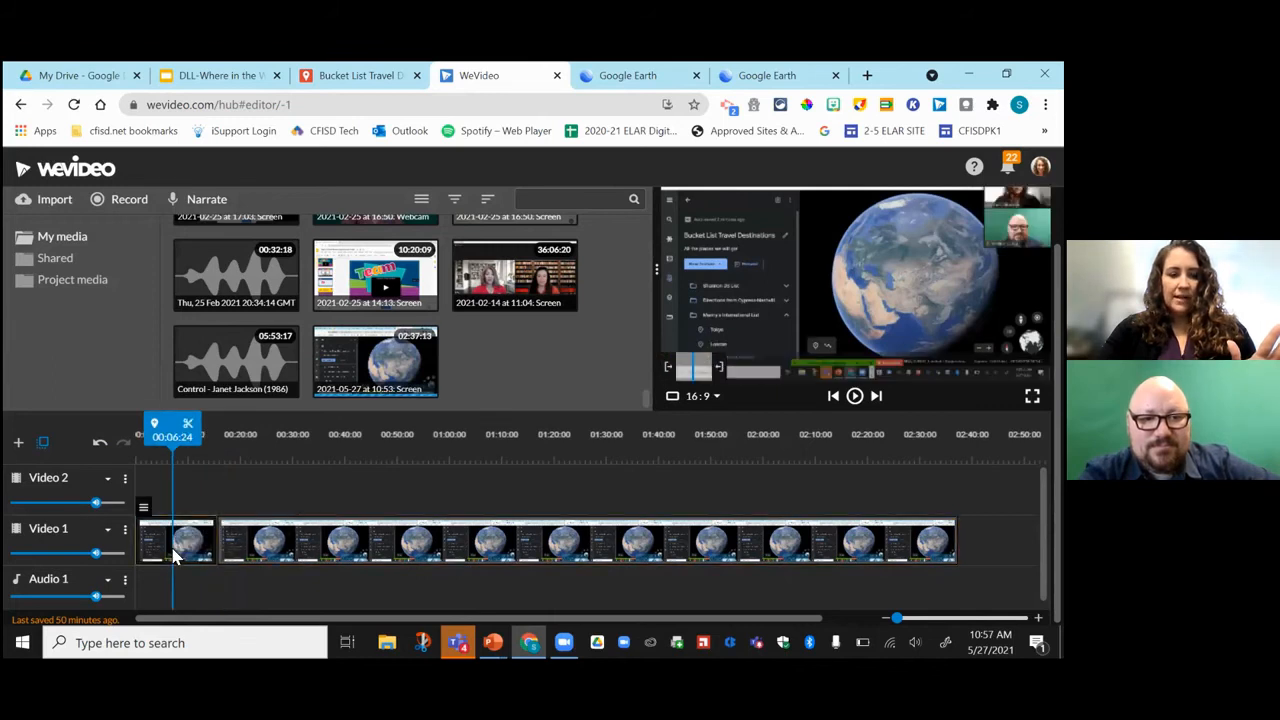
pyautogui.click(220, 459)
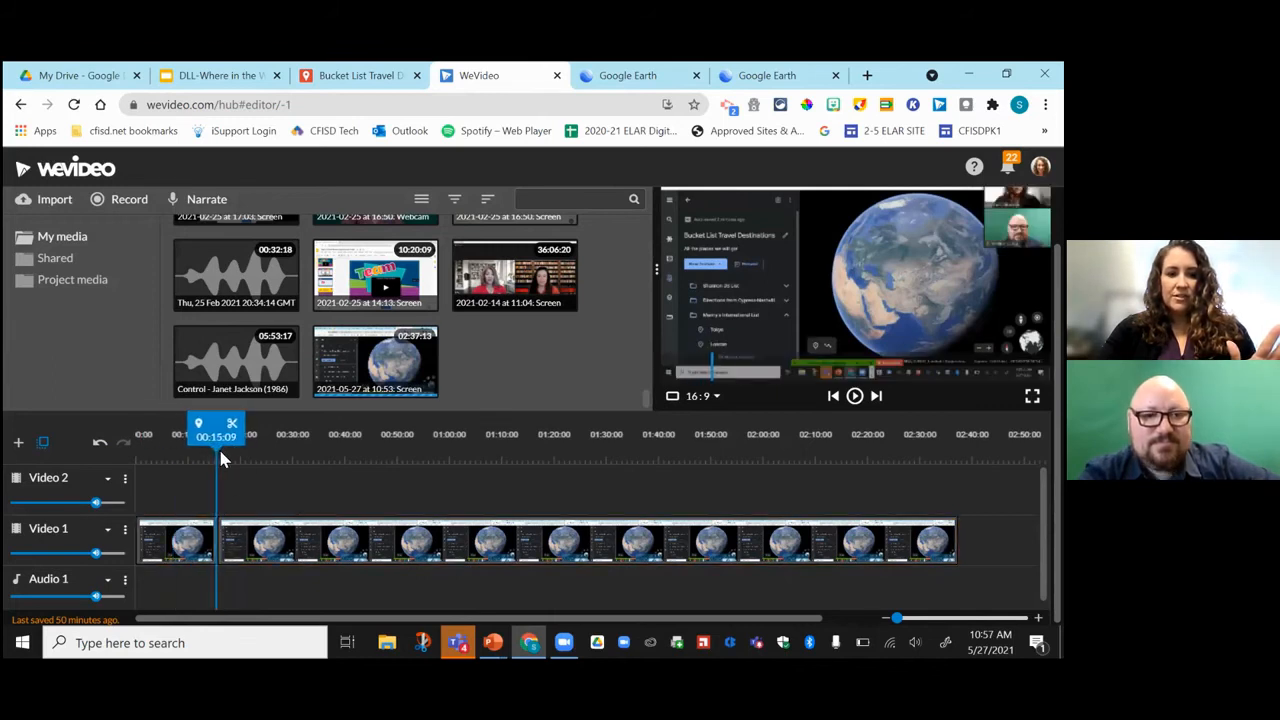
pyautogui.click(192, 547)
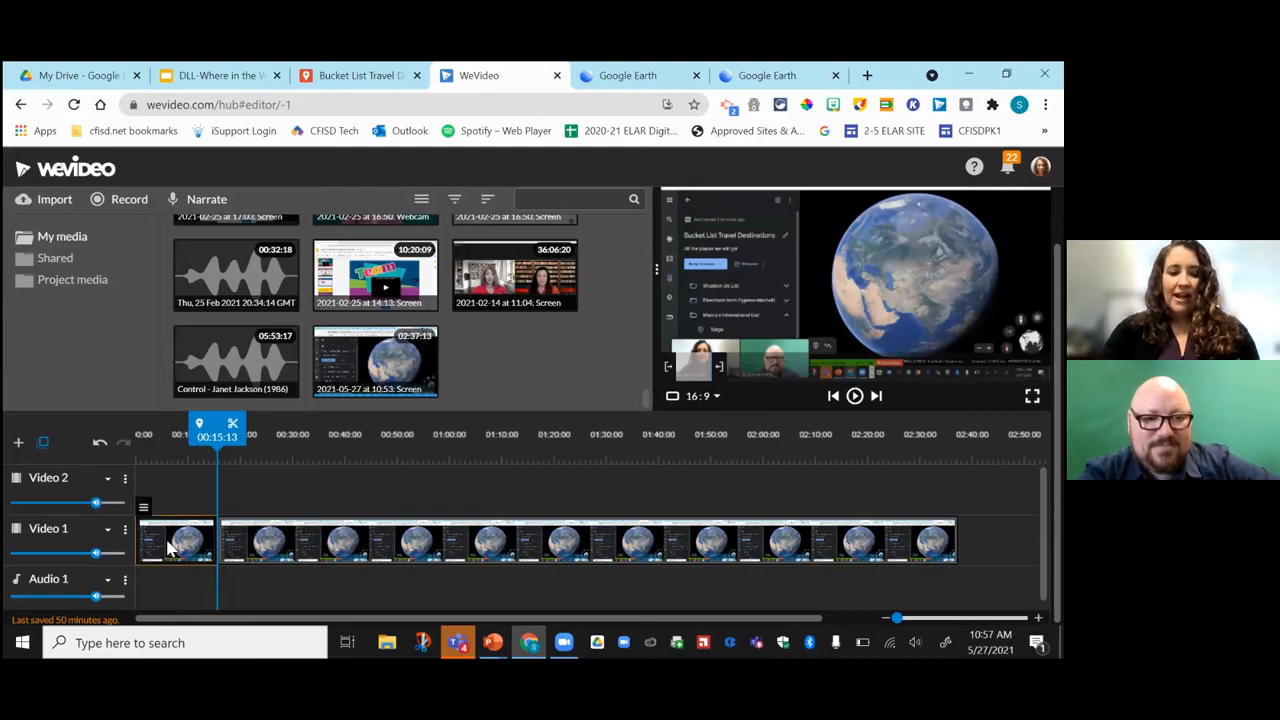
pyautogui.press('Delete')
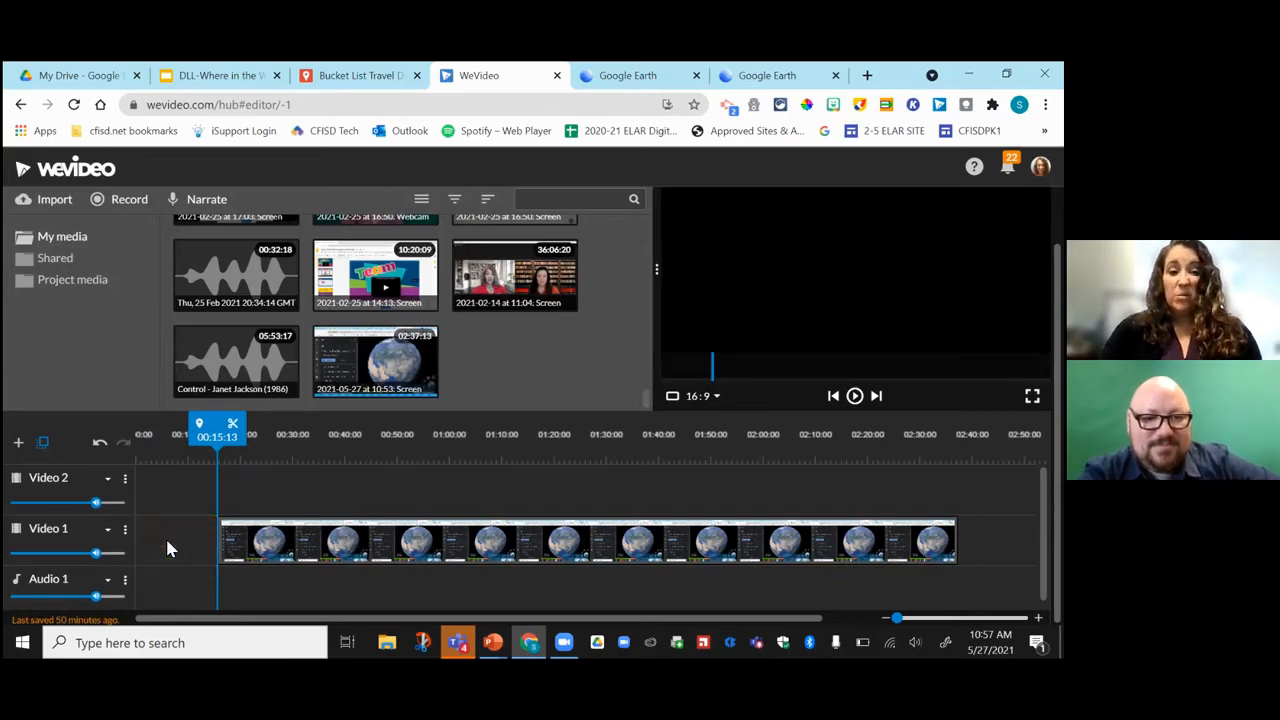
pyautogui.moveTo(268, 543); pyautogui.dragTo(172, 560)
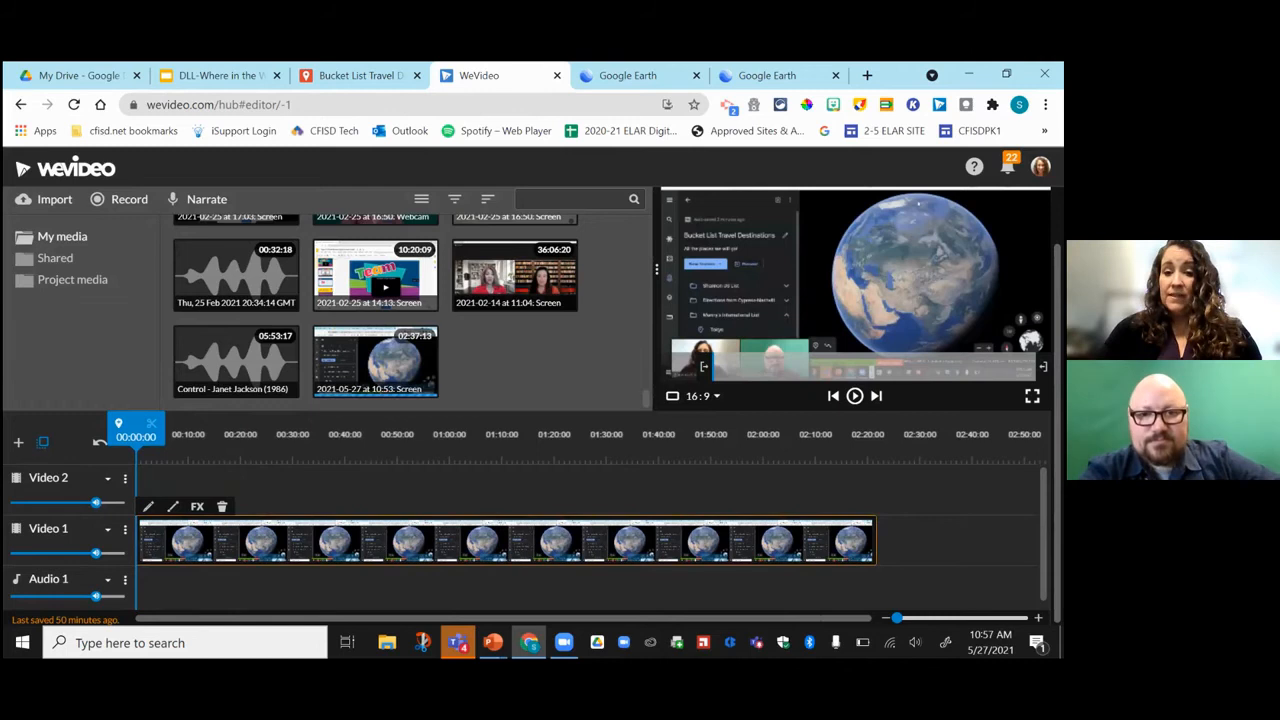
# Turn the Video 1 track volume down to zero, return the playhead to 00:00, and open Narrate.
pyautogui.click(854, 396)
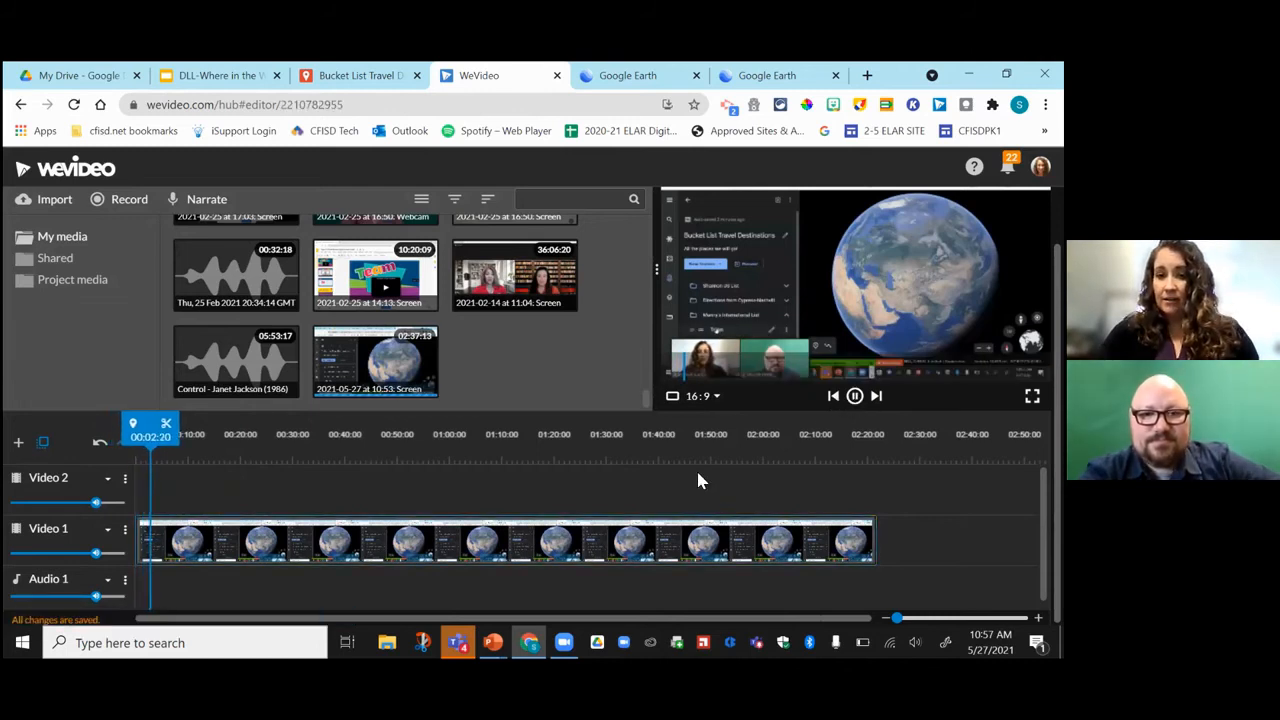
pyautogui.click(854, 396)
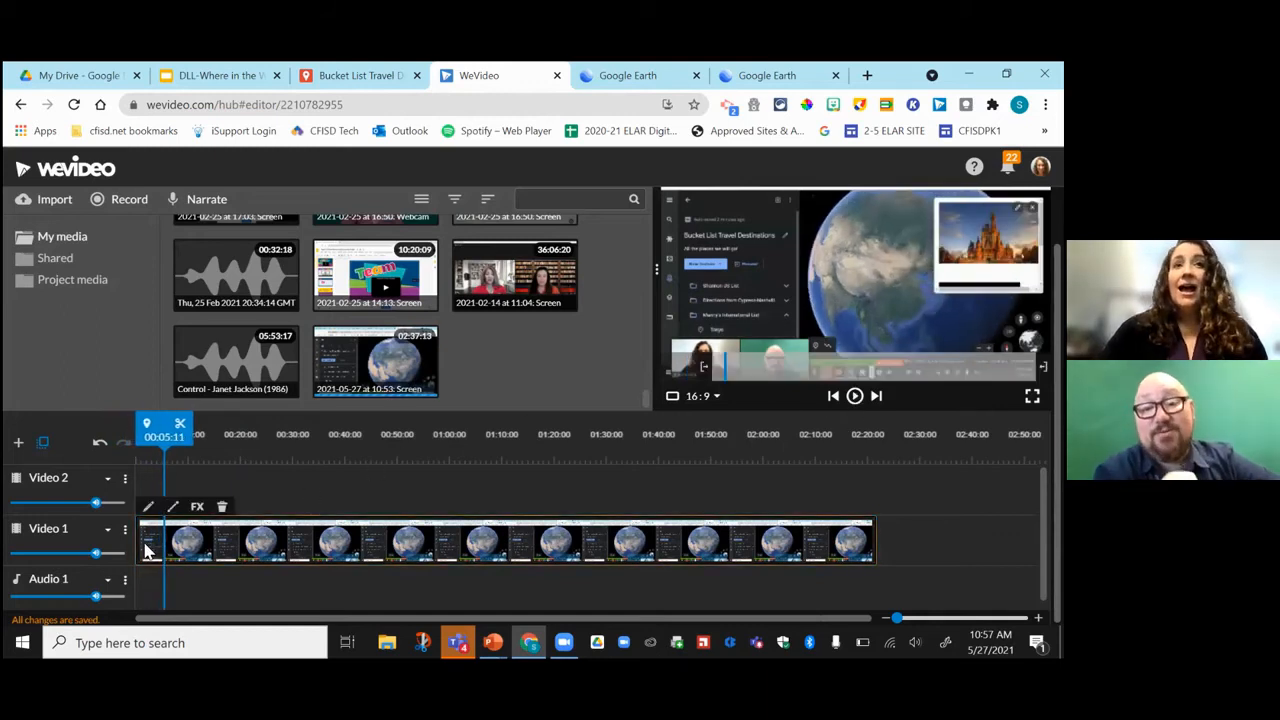
pyautogui.moveTo(95, 554)
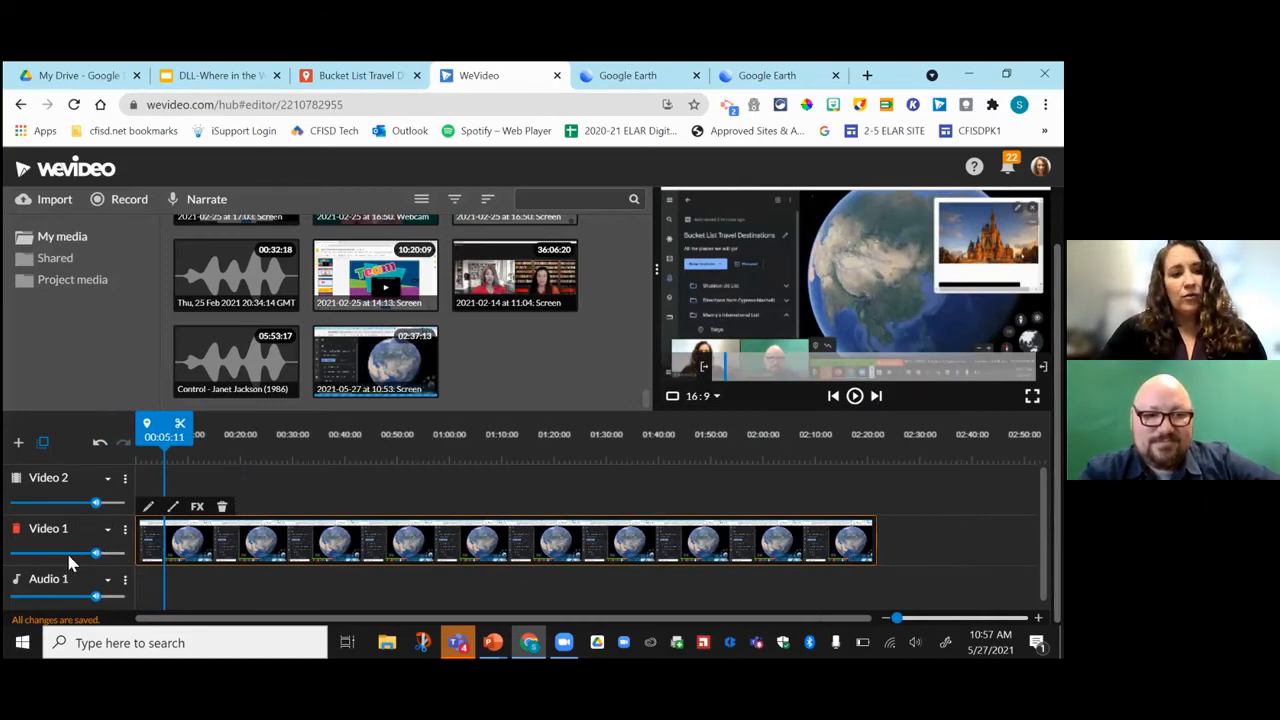
pyautogui.moveTo(95, 554); pyautogui.dragTo(9, 553)
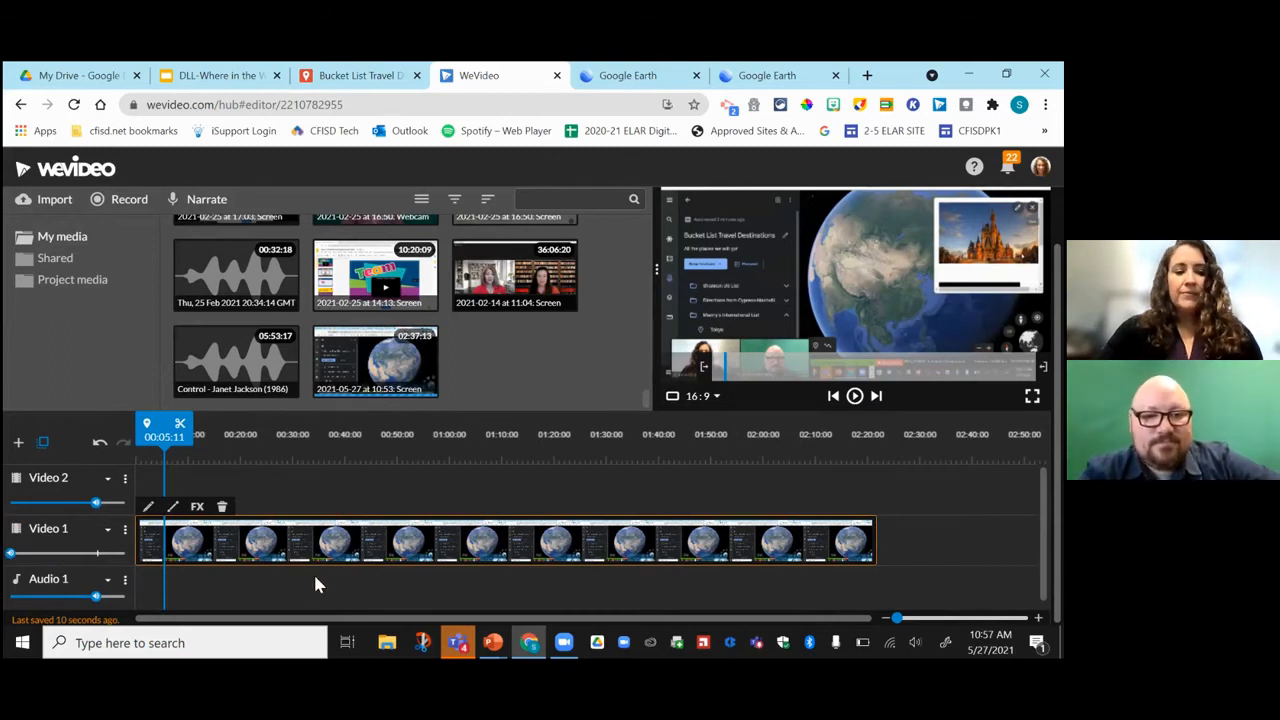
pyautogui.click(176, 435)
pyautogui.moveTo(176, 435); pyautogui.dragTo(138, 435)
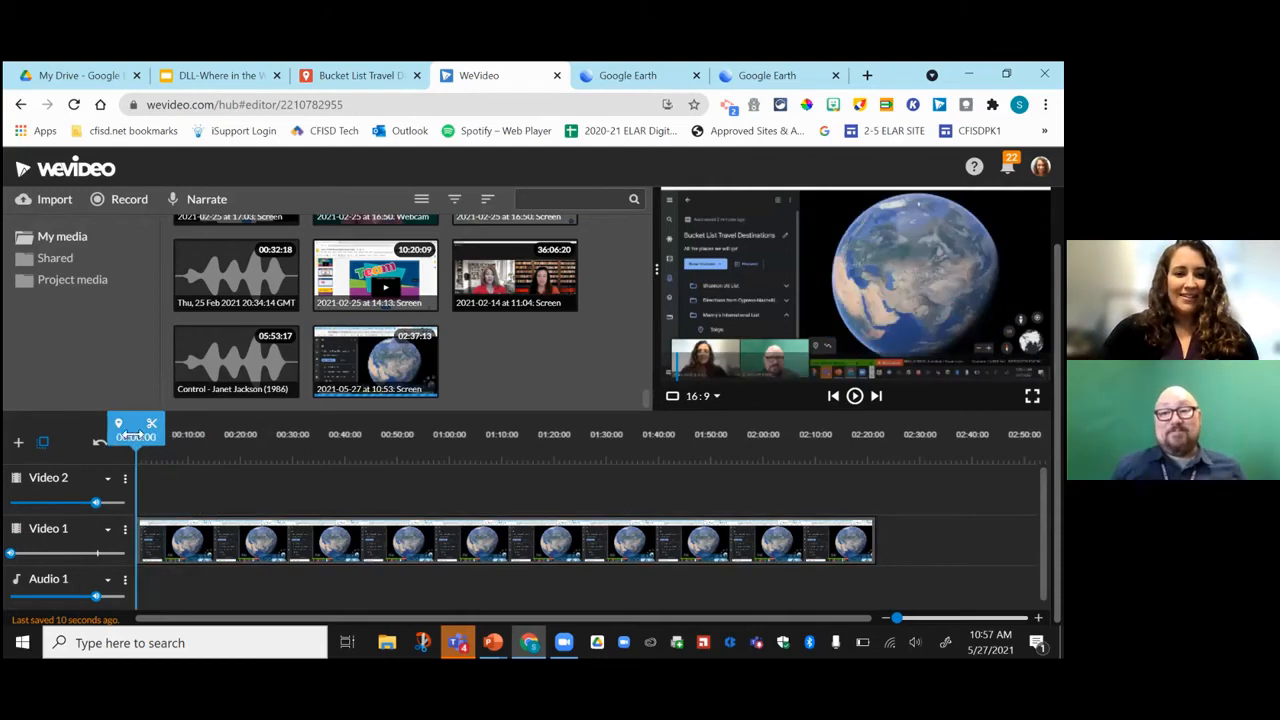
pyautogui.click(205, 203)
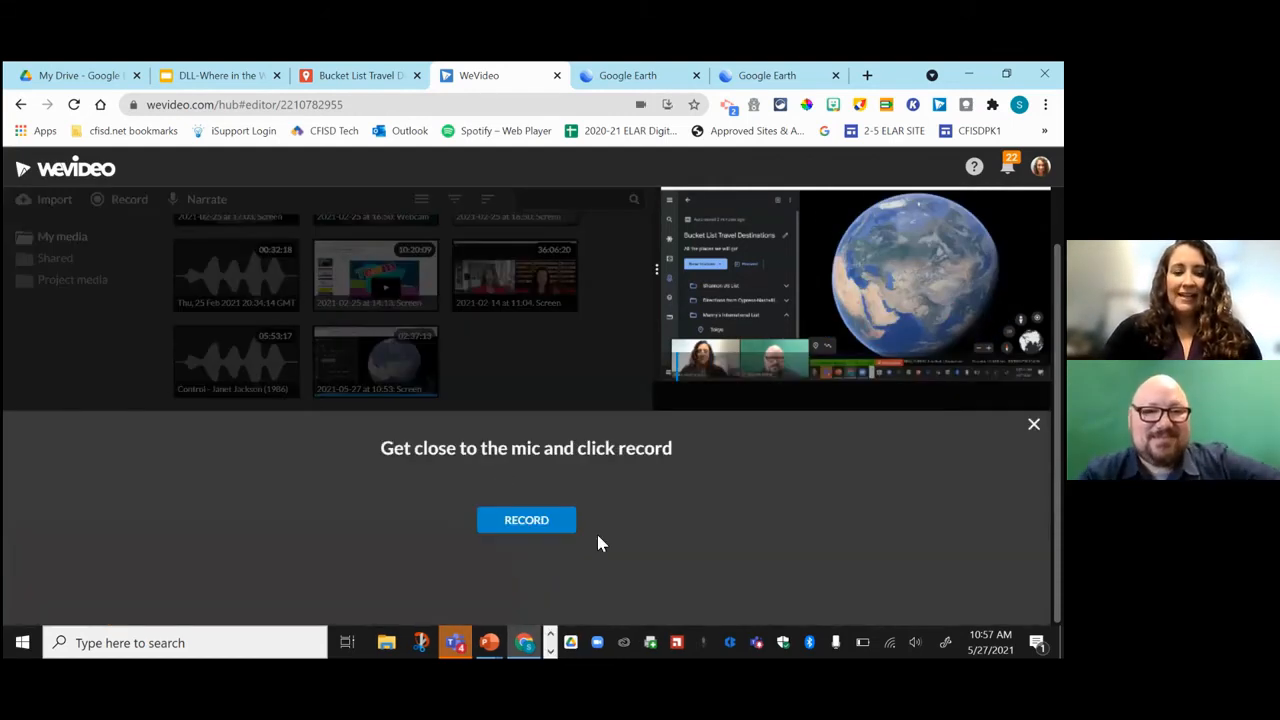
# Record the 44-second spoken voiceover and save it onto a new Voiceover 1 track.
pyautogui.click(533, 524)
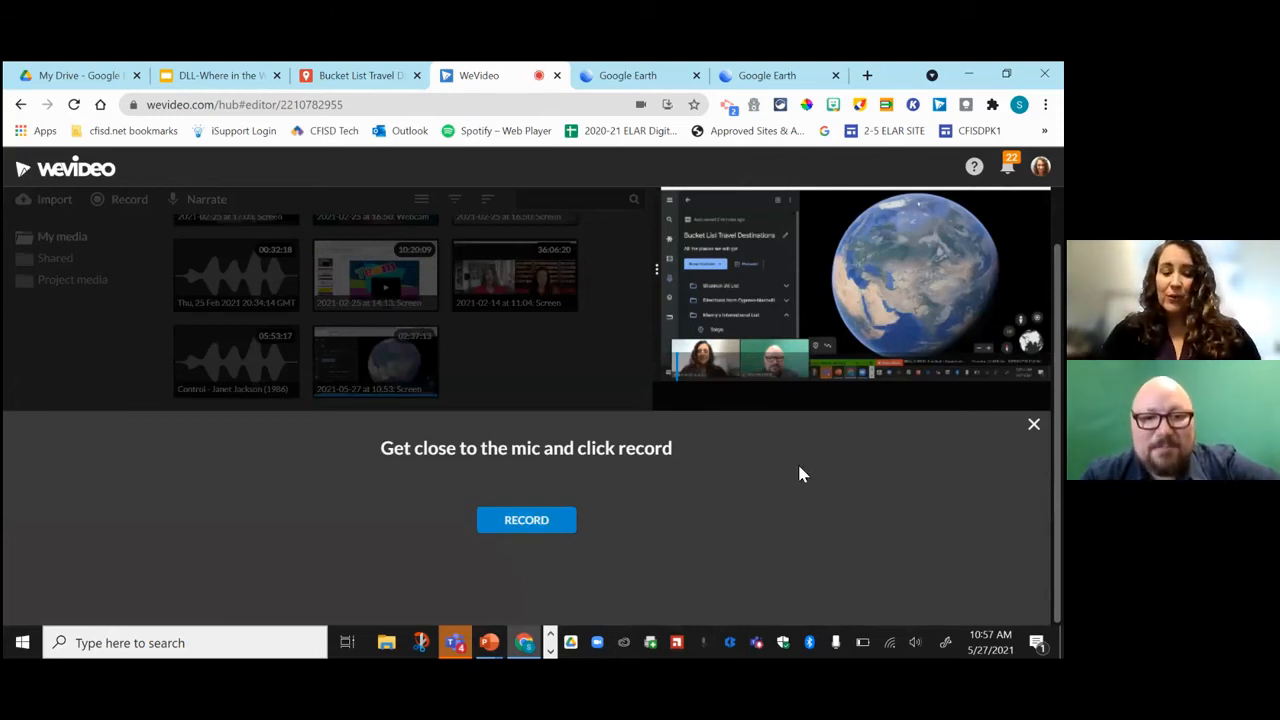
pyautogui.click(538, 522)
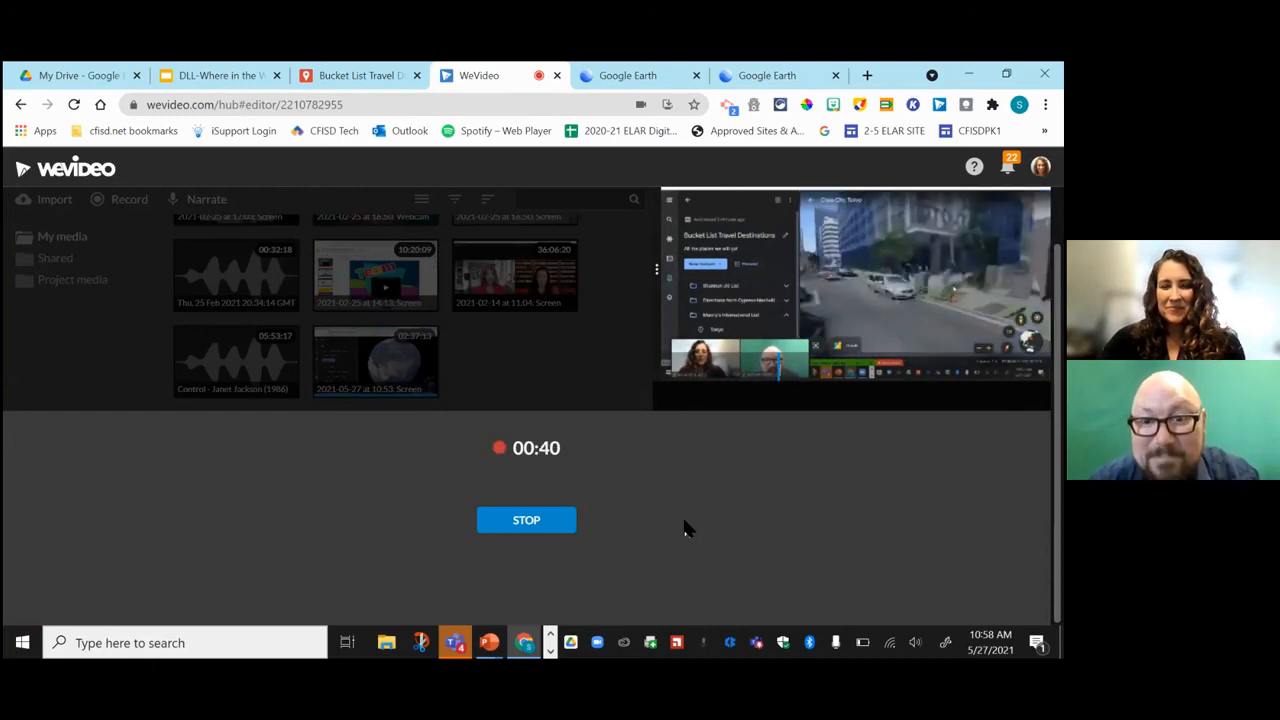
pyautogui.click(519, 528)
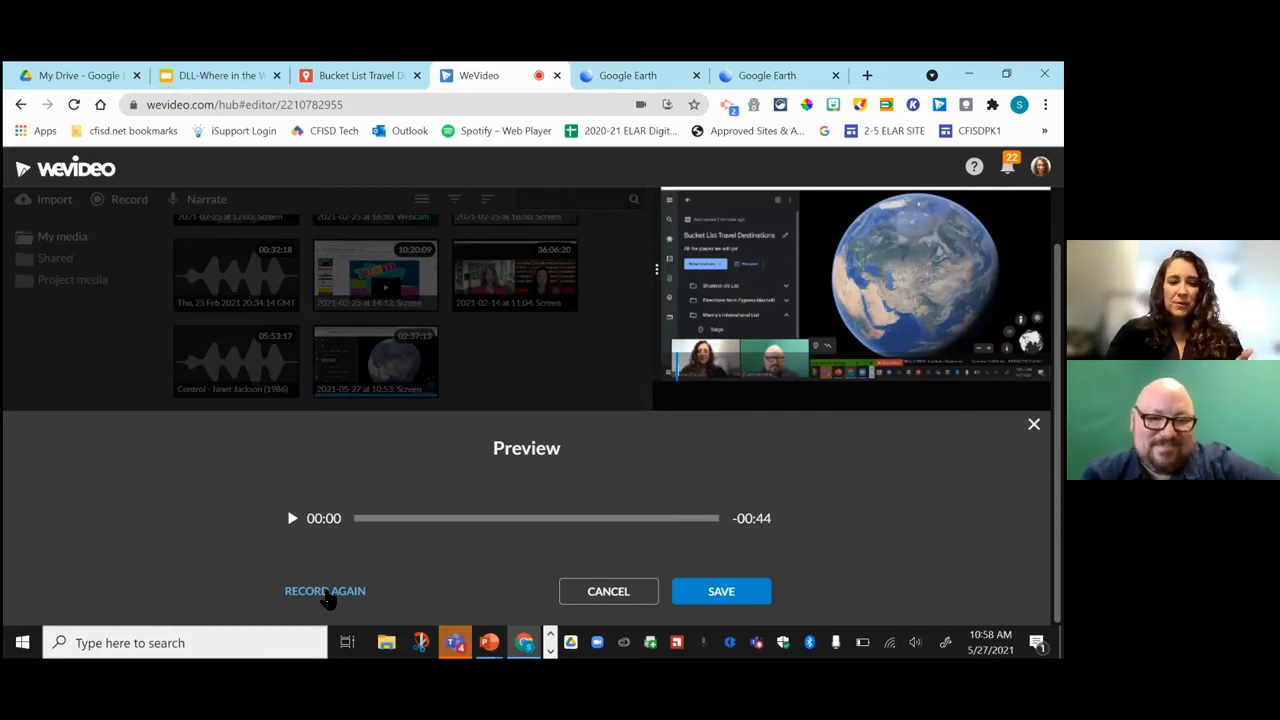
pyautogui.click(737, 600)
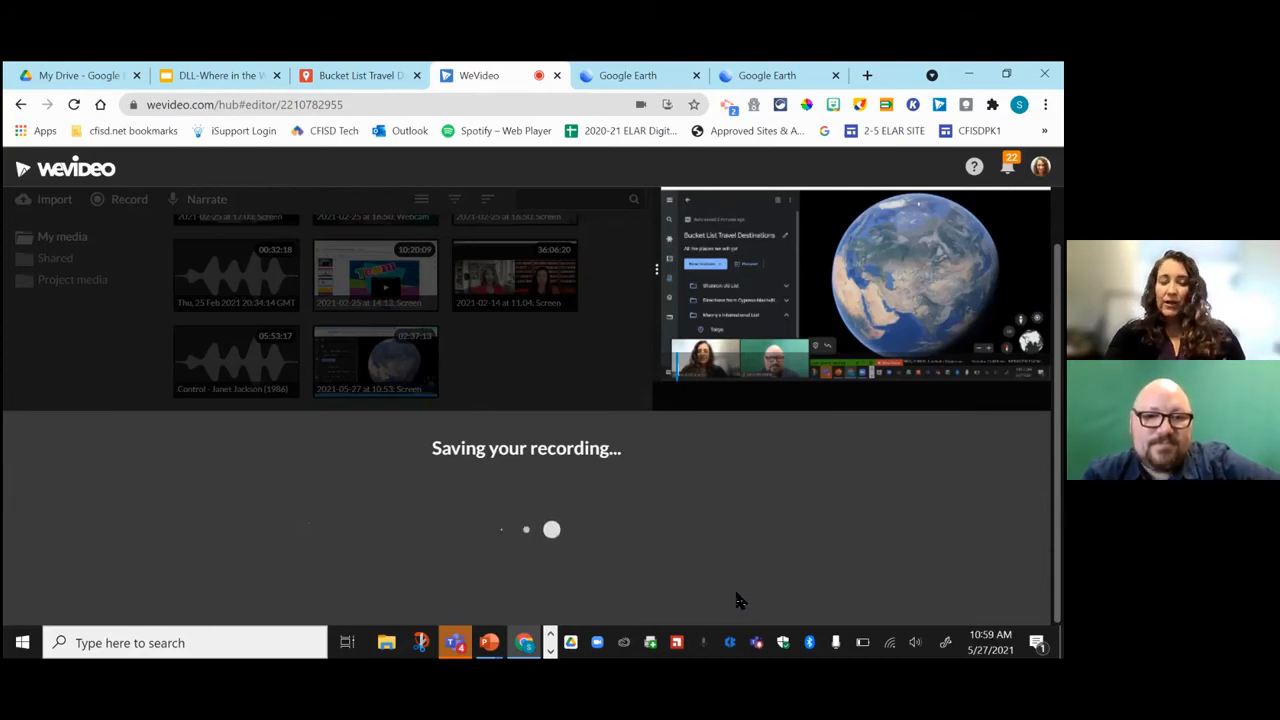
pyautogui.scroll(-1, 590, 515)
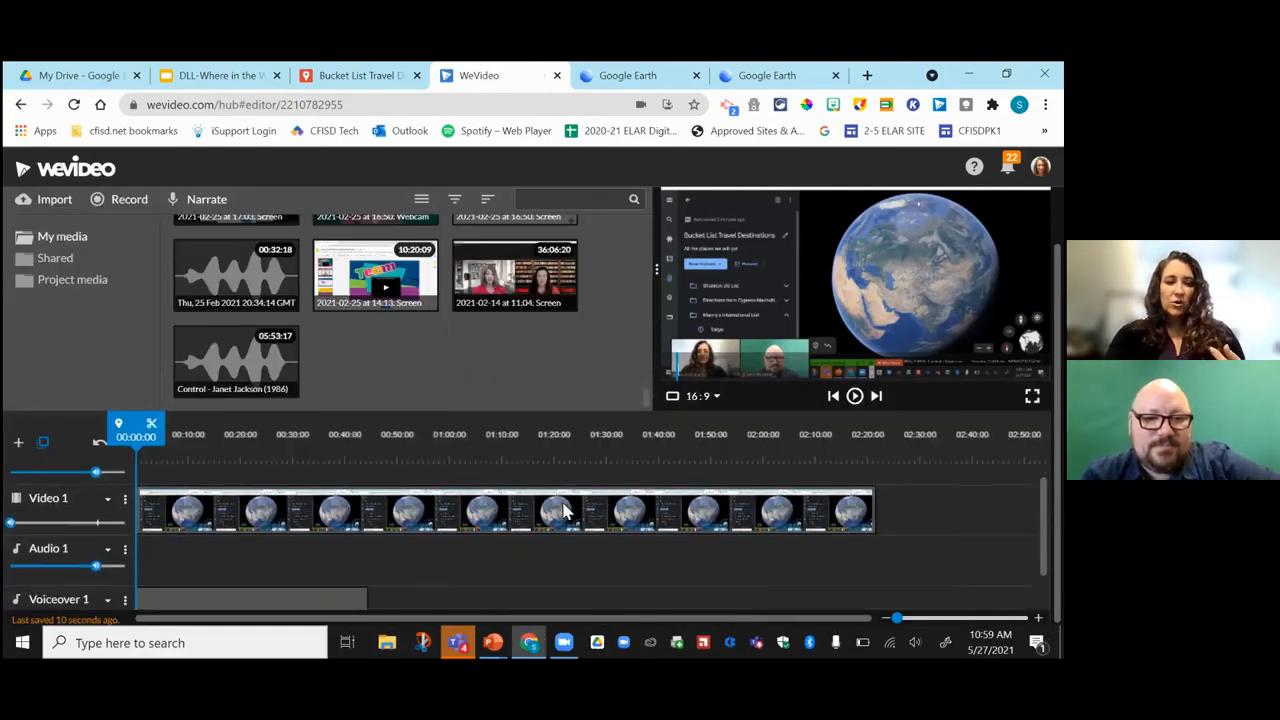
pyautogui.scroll(-1, 565, 510)
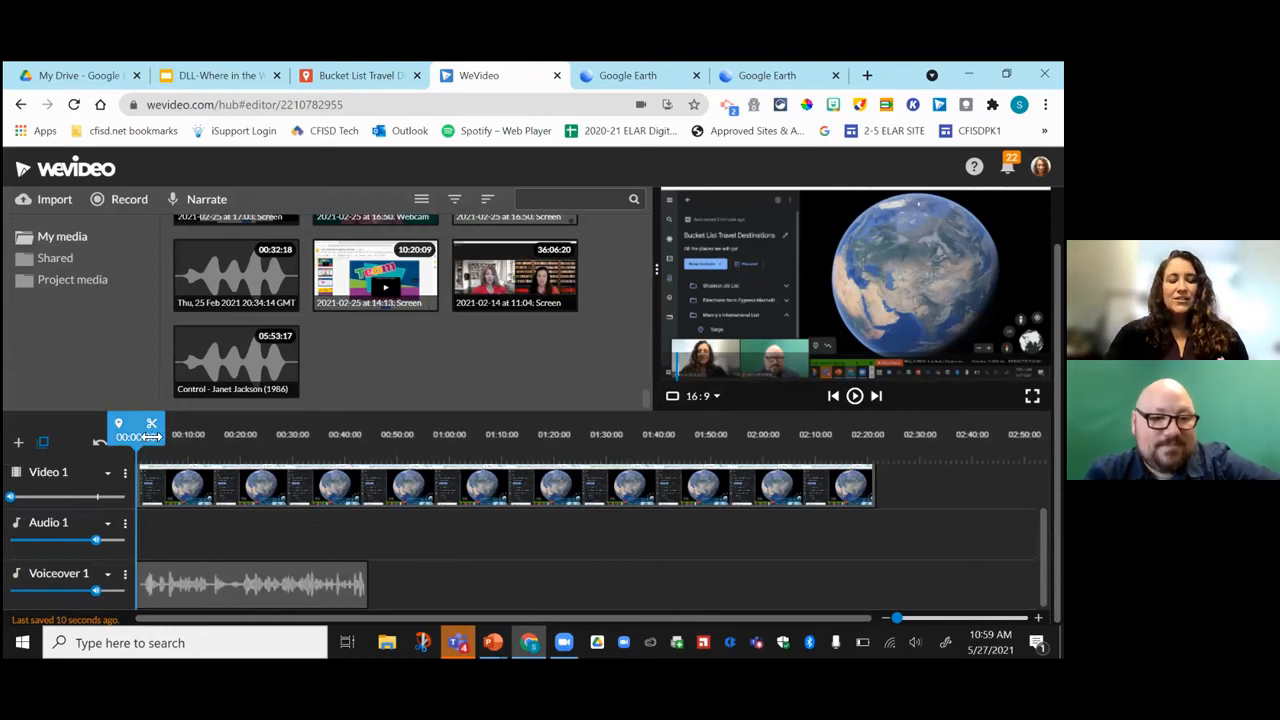
pyautogui.click(857, 397)
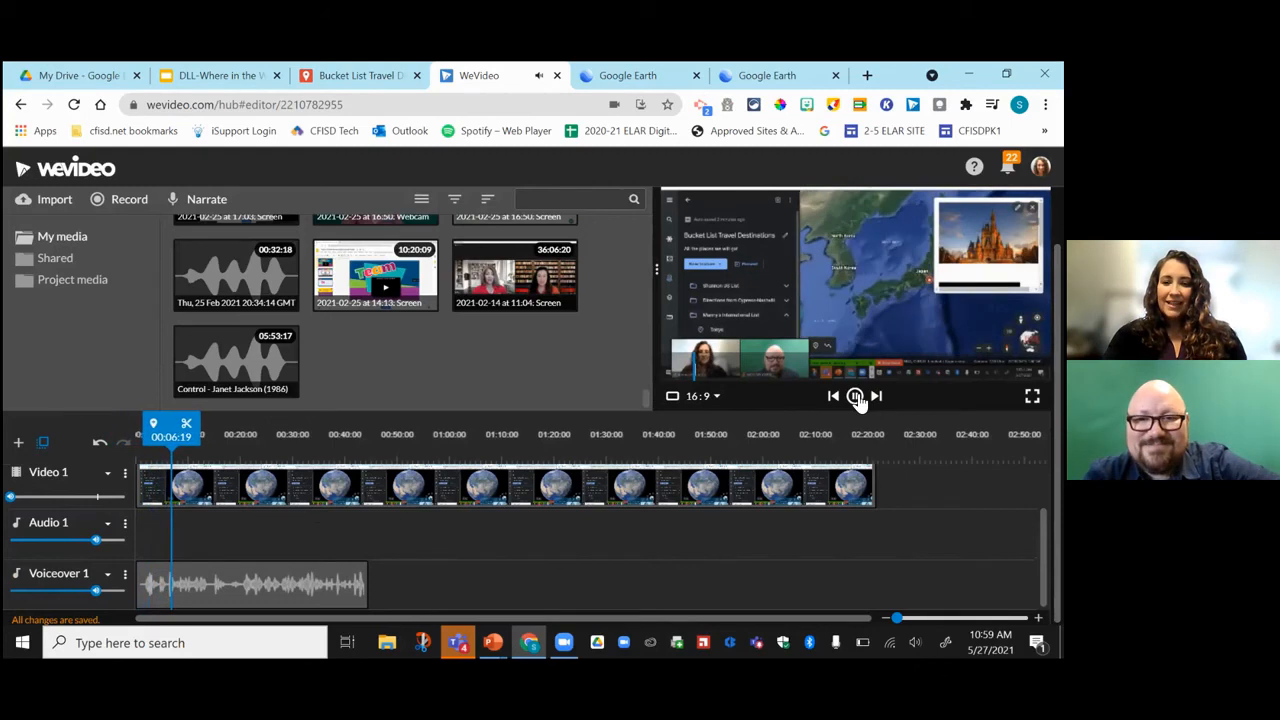
pyautogui.click(855, 396)
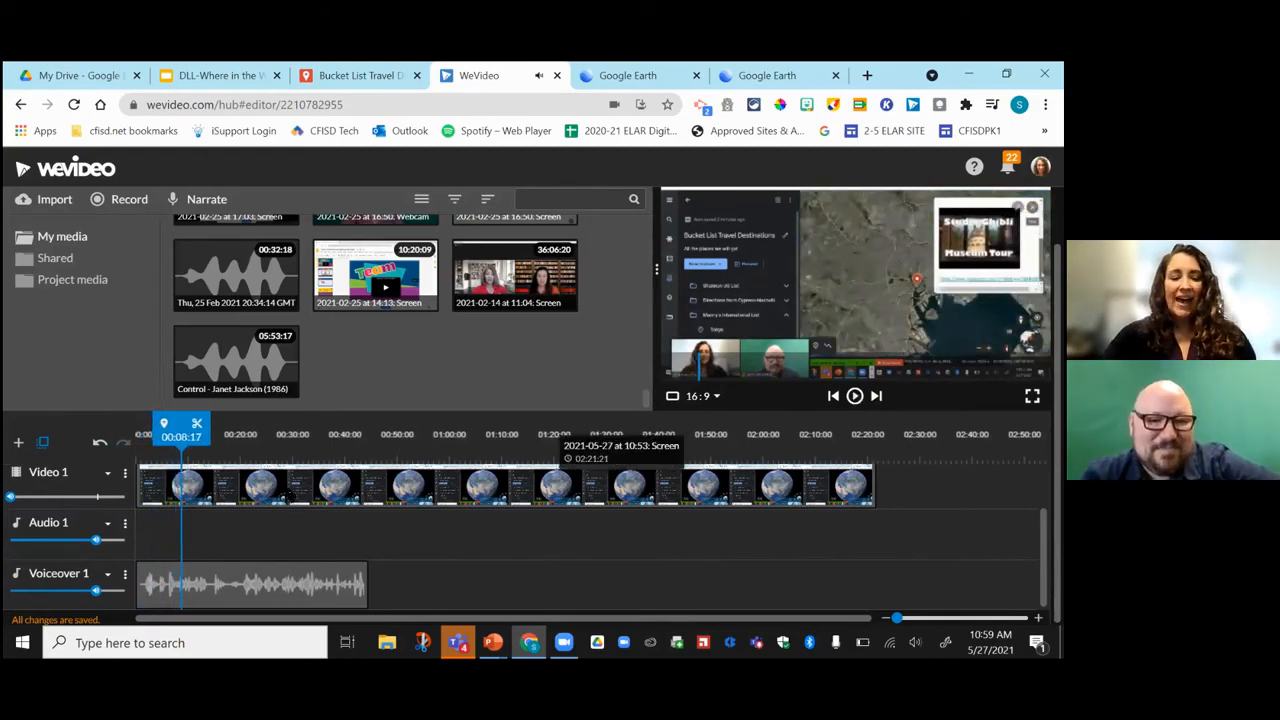
# Enlarge the tour clip to 1.36 scale in Transform and reposition it to crop out webcam and sidebar.
pyautogui.click(288, 492)
pyautogui.doubleClick(287, 490)
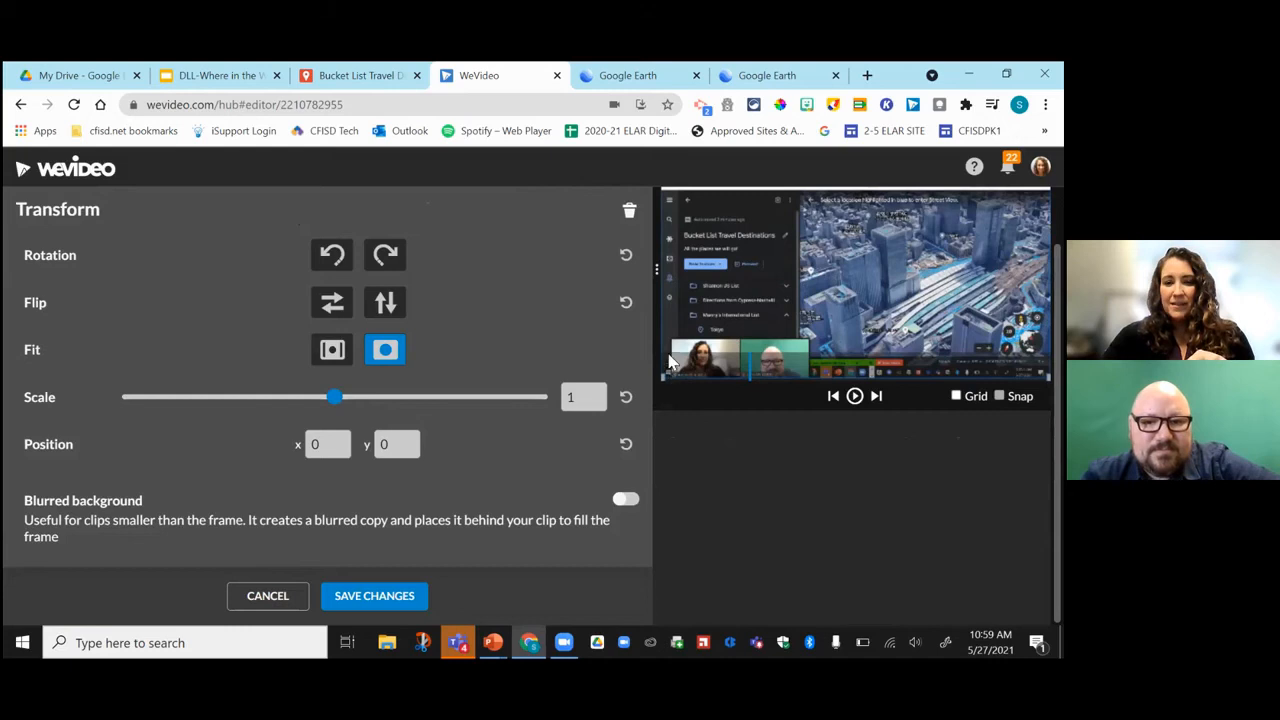
pyautogui.moveTo(723, 286); pyautogui.dragTo(735, 264)
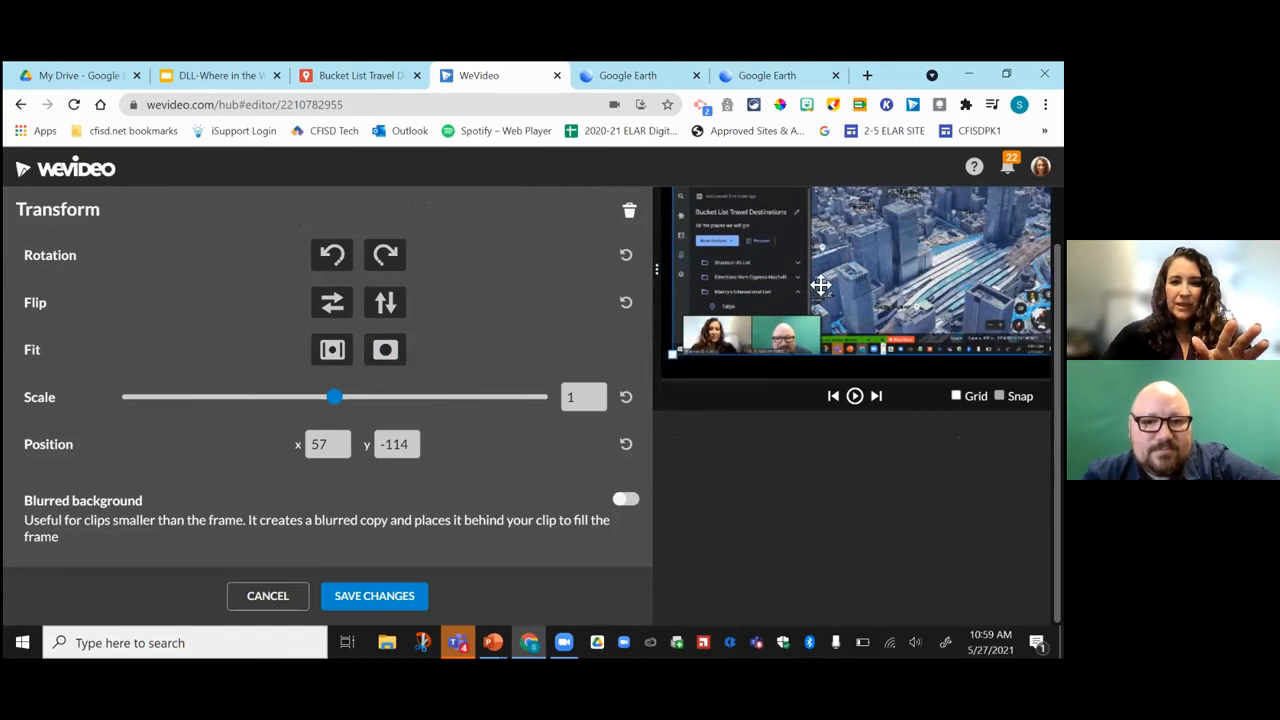
pyautogui.moveTo(678, 362); pyautogui.dragTo(673, 370)
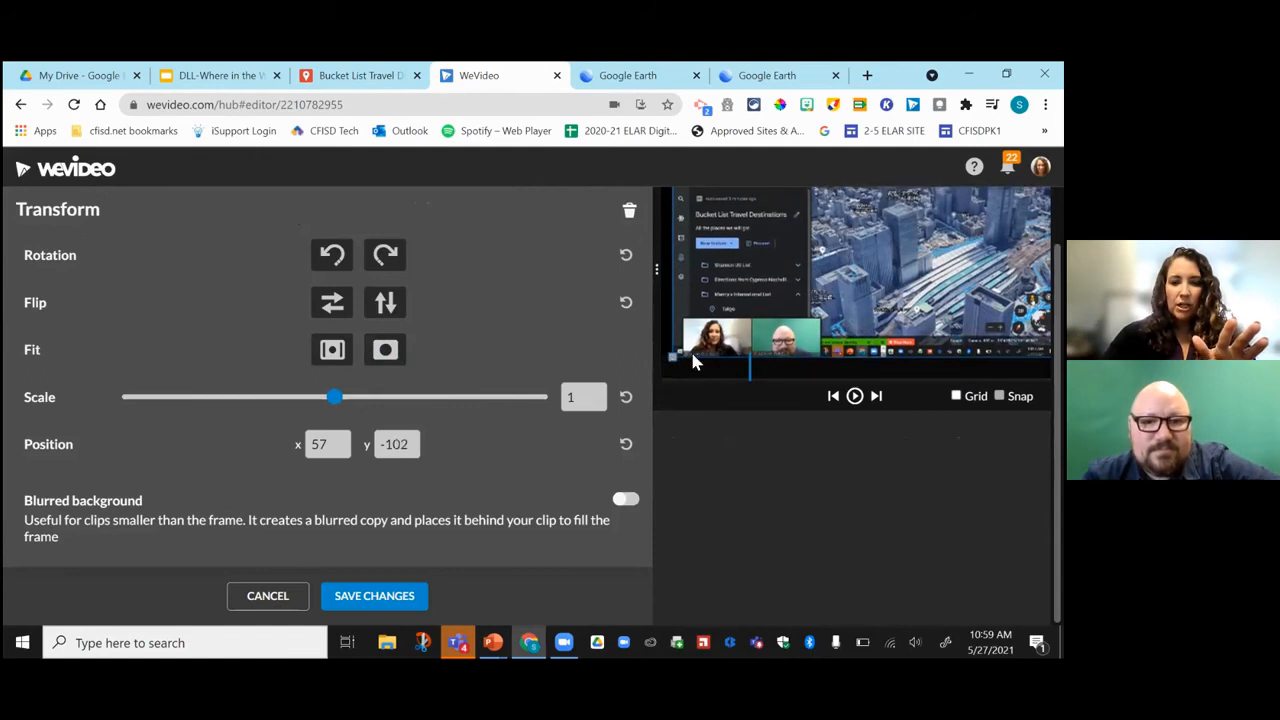
pyautogui.moveTo(783, 323); pyautogui.dragTo(819, 300)
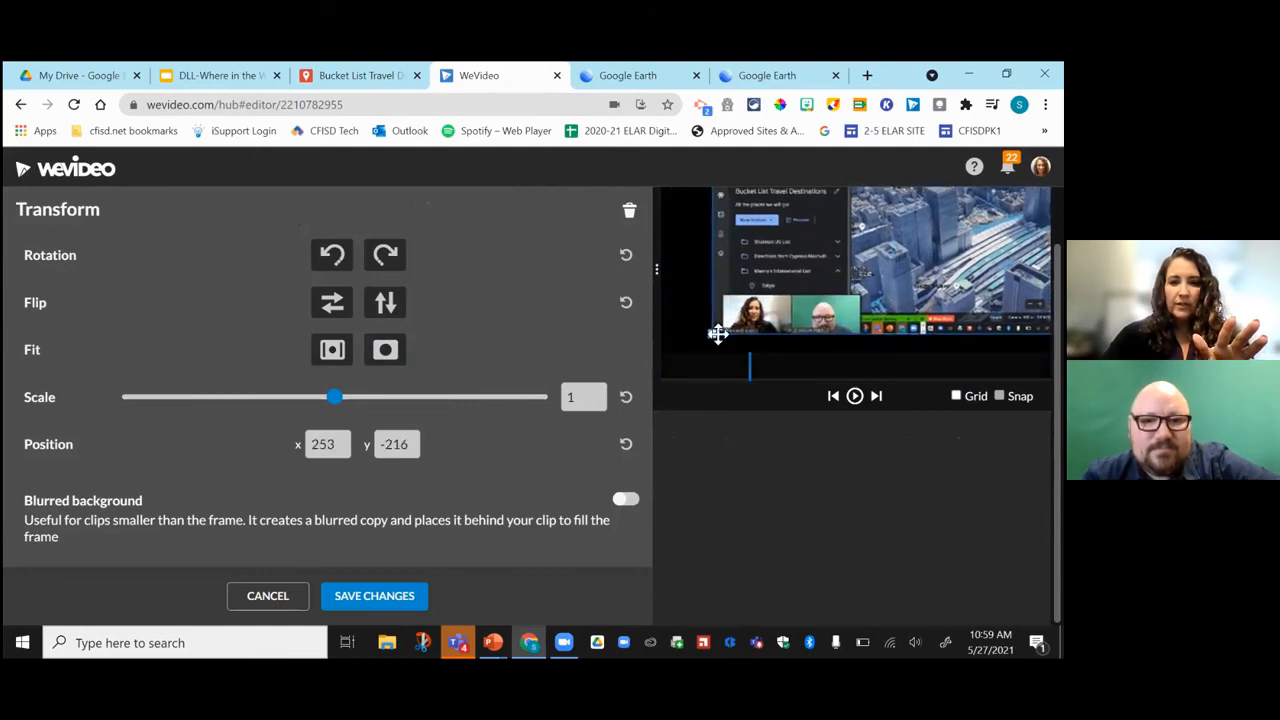
pyautogui.moveTo(714, 333); pyautogui.dragTo(661, 374)
pyautogui.moveTo(850, 306); pyautogui.dragTo(757, 325)
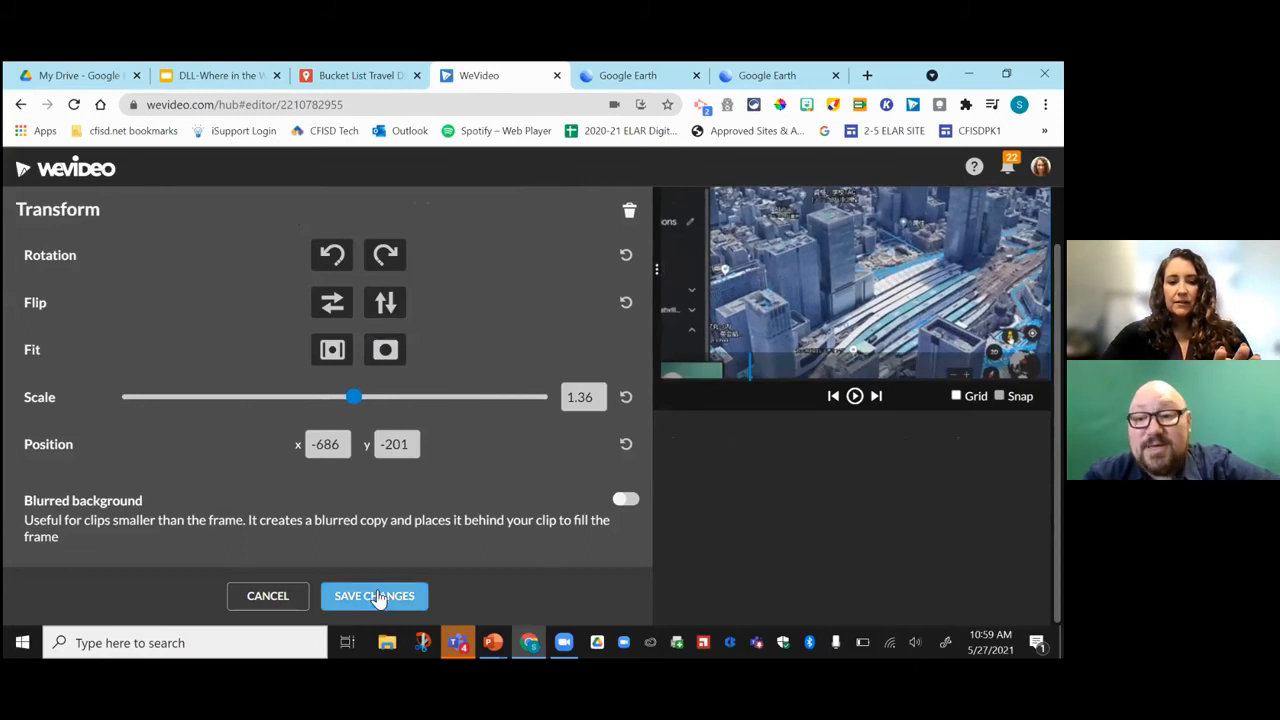
pyautogui.moveTo(826, 286)
pyautogui.mouseDown()
pyautogui.moveTo(809, 314)
pyautogui.moveTo(808, 300)
pyautogui.mouseUp()
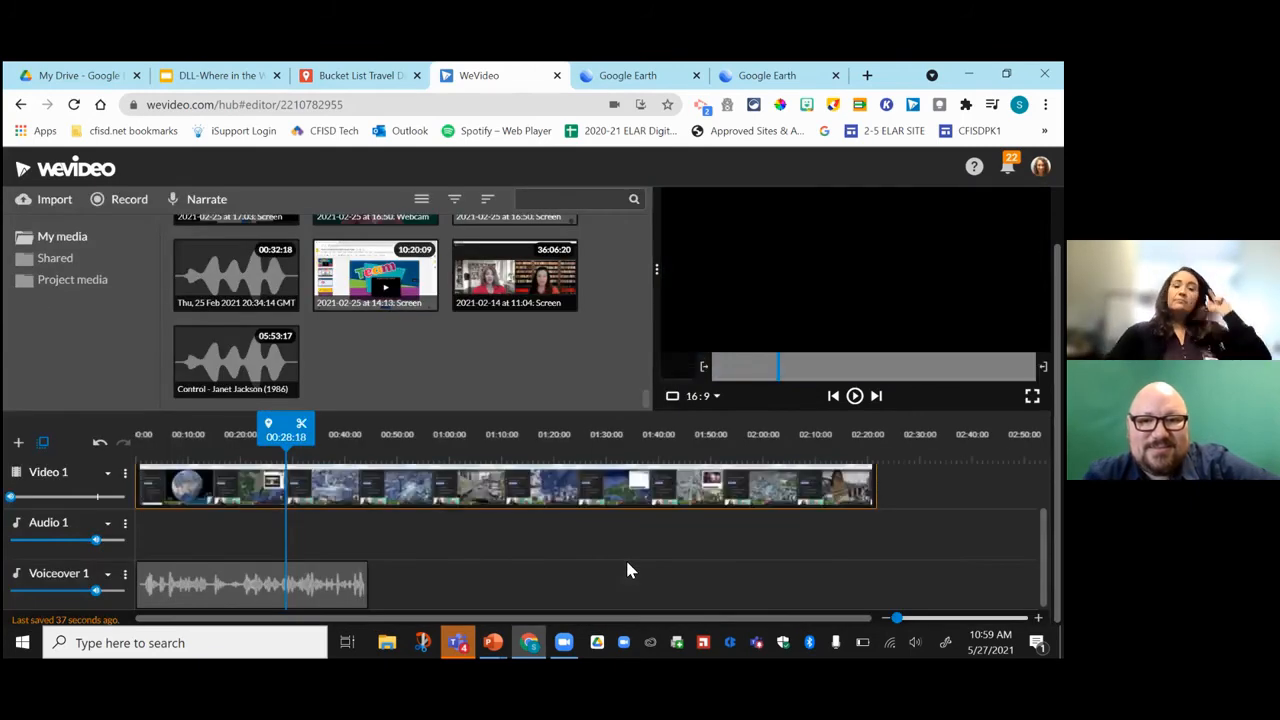
pyautogui.moveTo(249, 435); pyautogui.dragTo(138, 436)
pyautogui.click(95, 327)
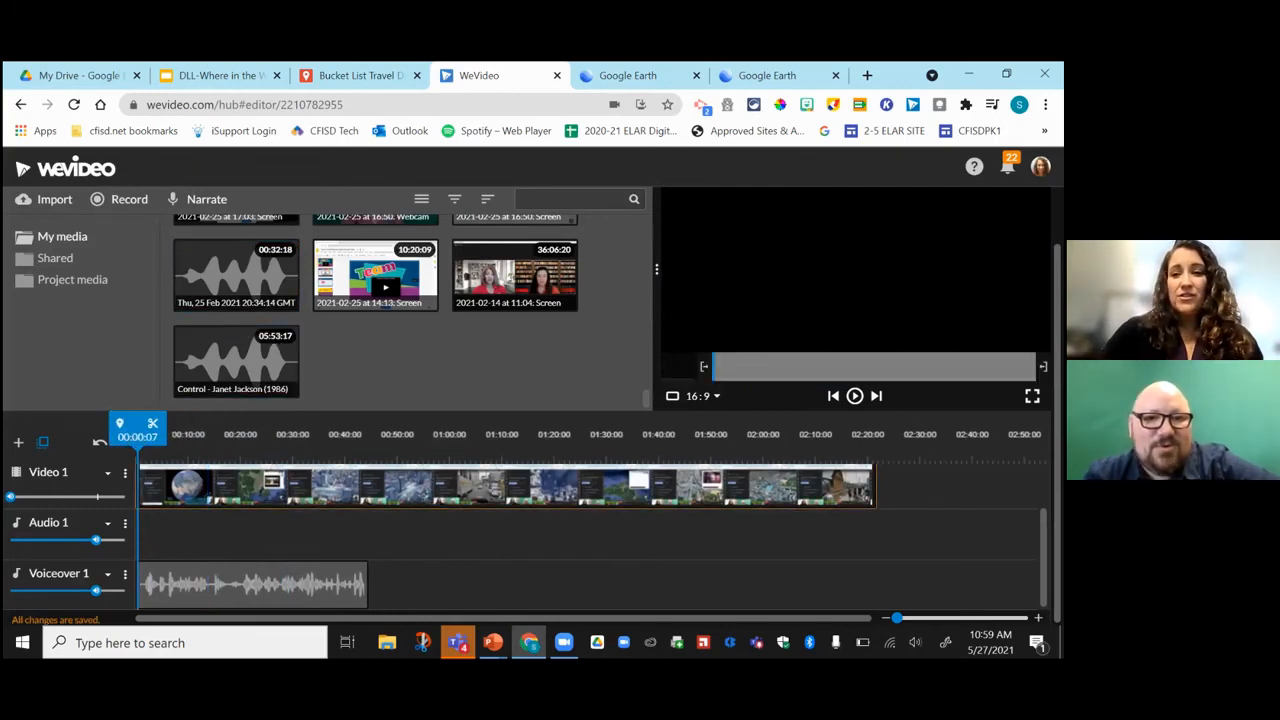
pyautogui.scroll(2, 340, 253)
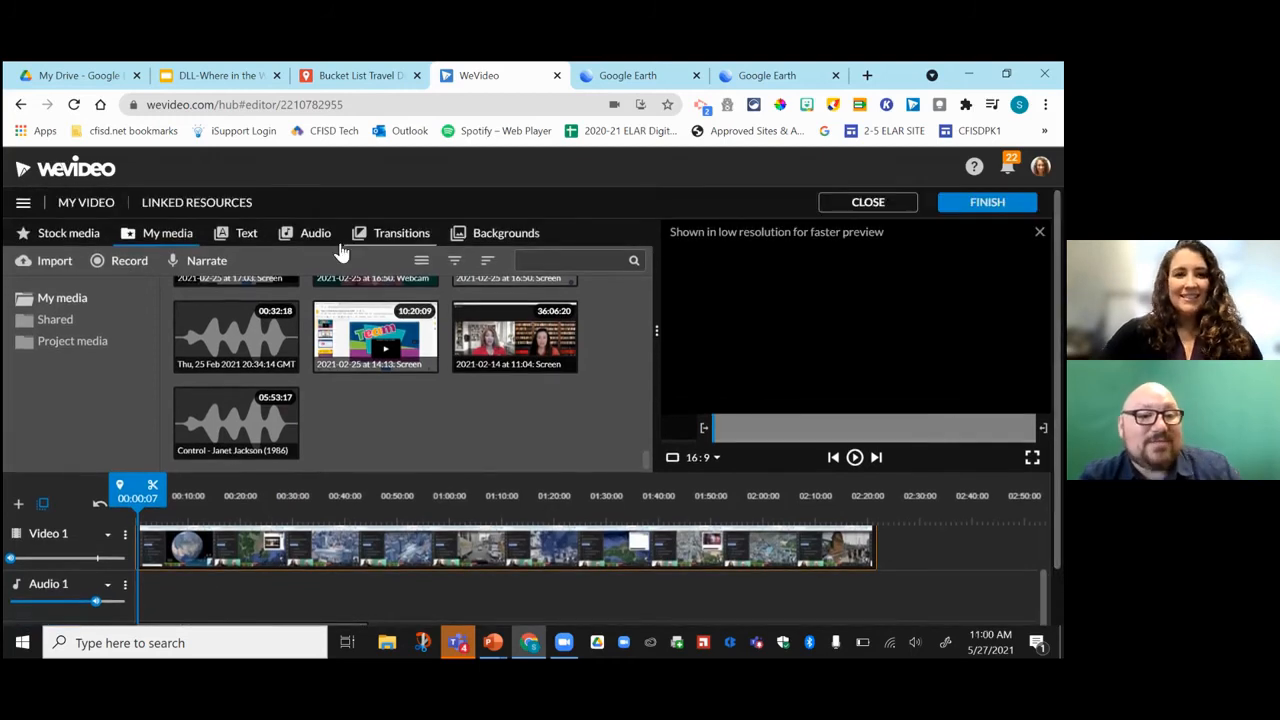
# Search Stock media for happy audio tracks and preview the Snap Swing song.
pyautogui.click(314, 238)
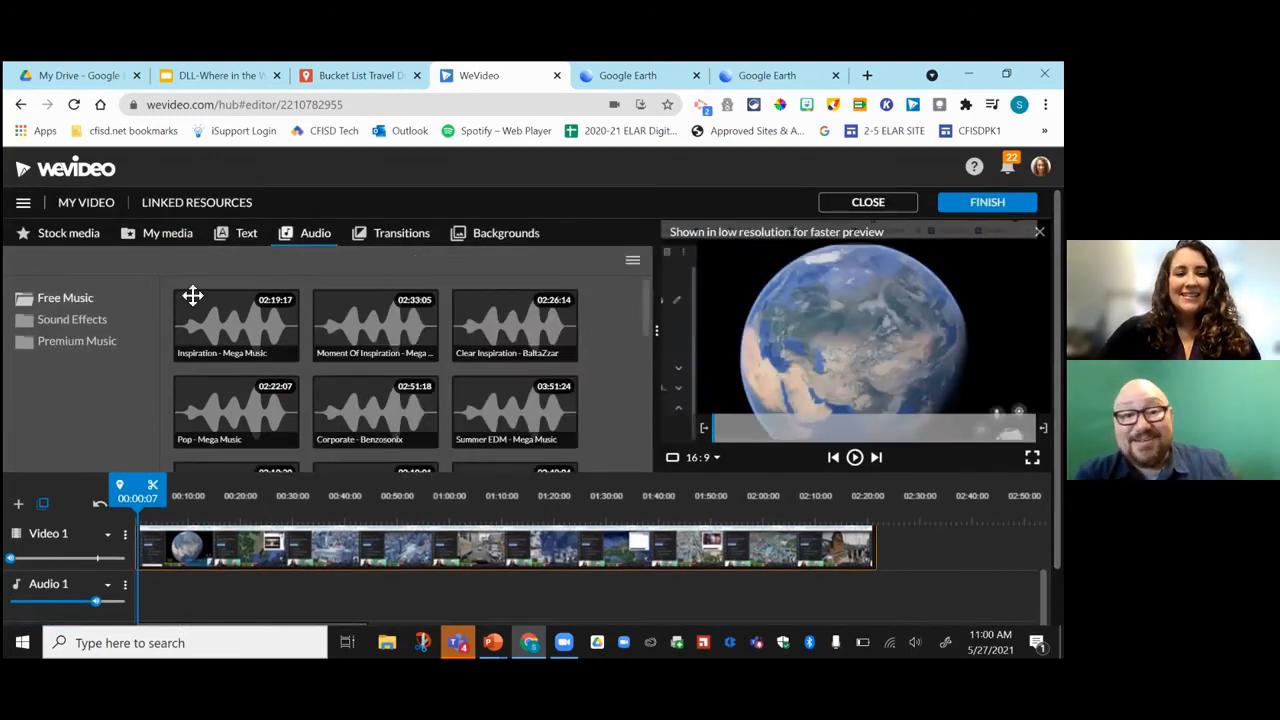
pyautogui.click(63, 242)
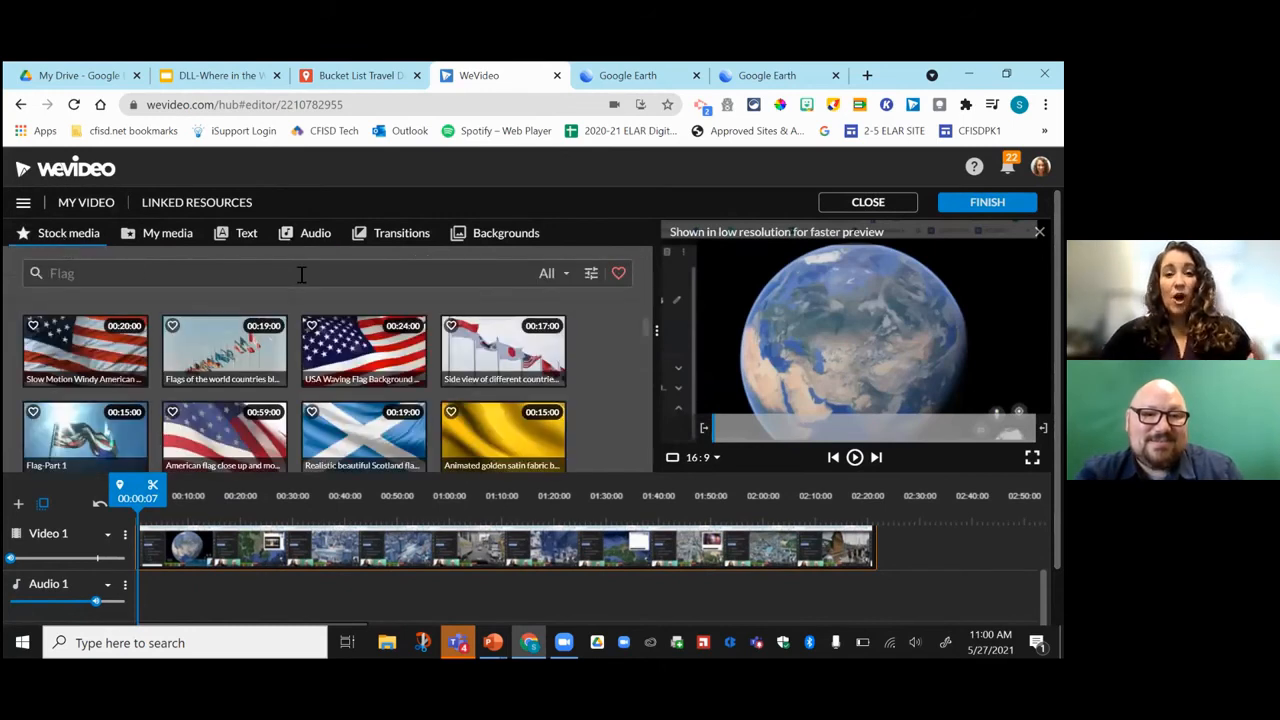
pyautogui.click(567, 282)
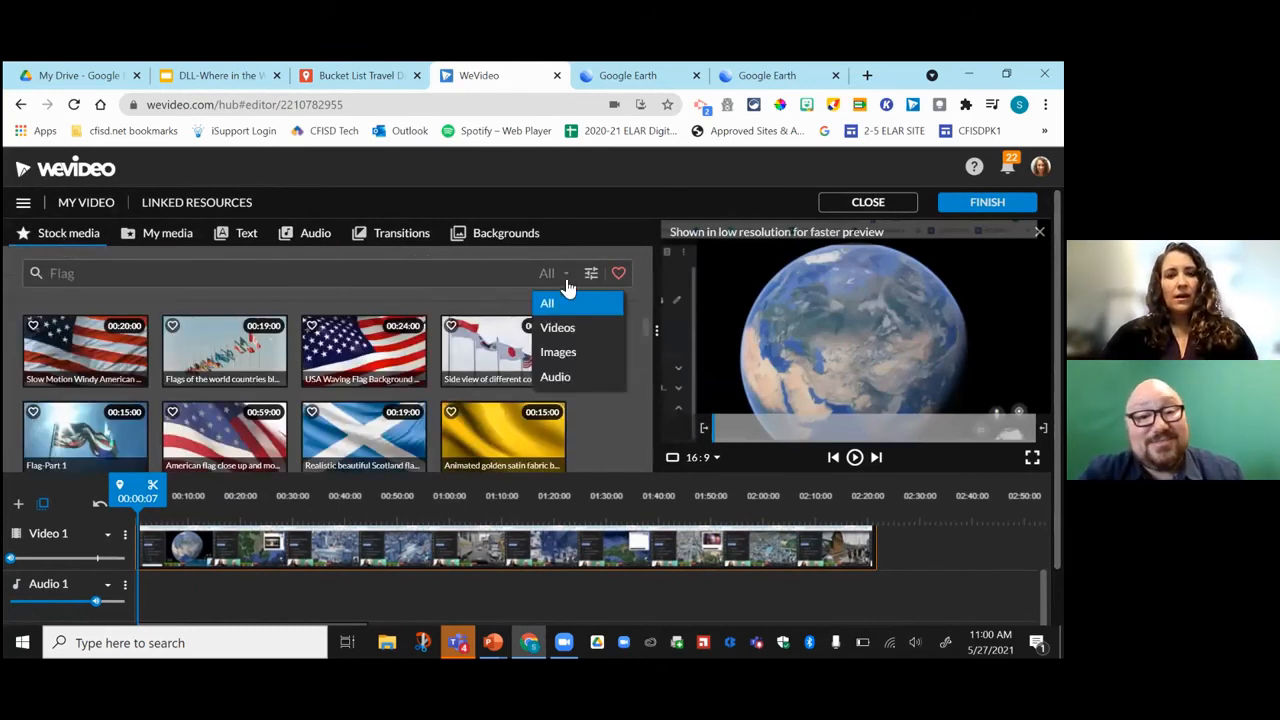
pyautogui.click(578, 377)
pyautogui.click(107, 276)
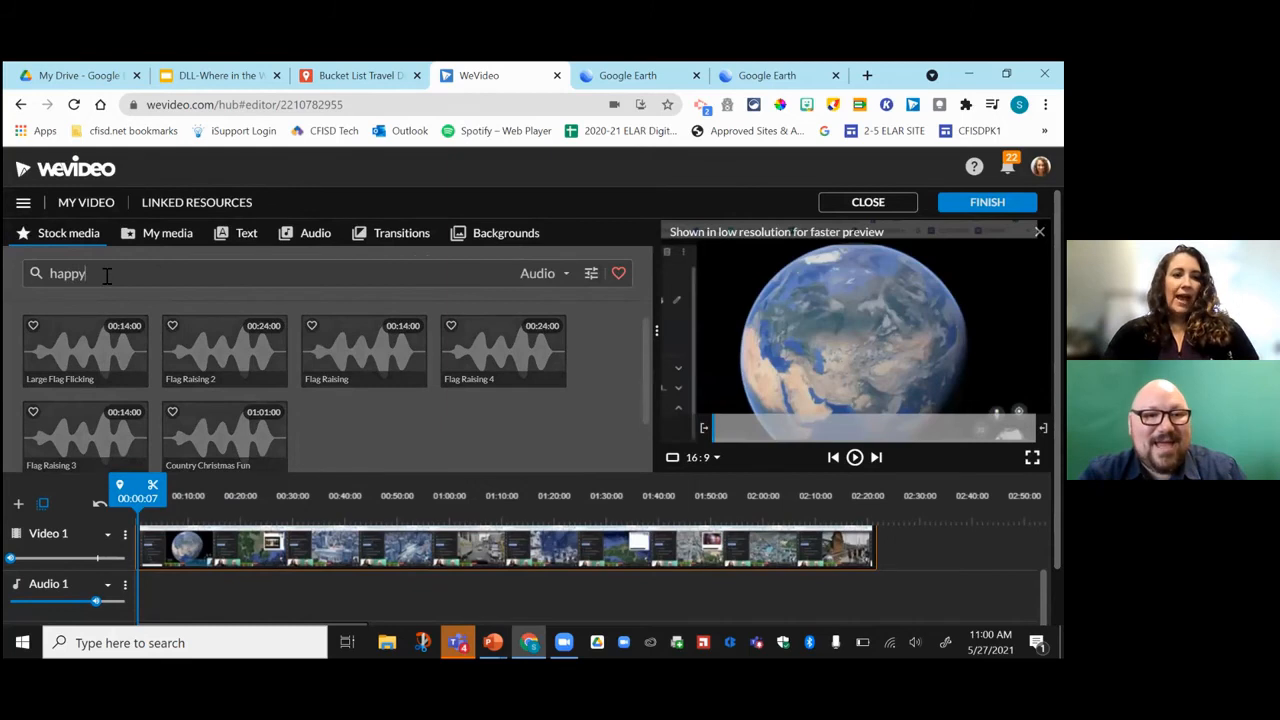
pyautogui.press('Return')
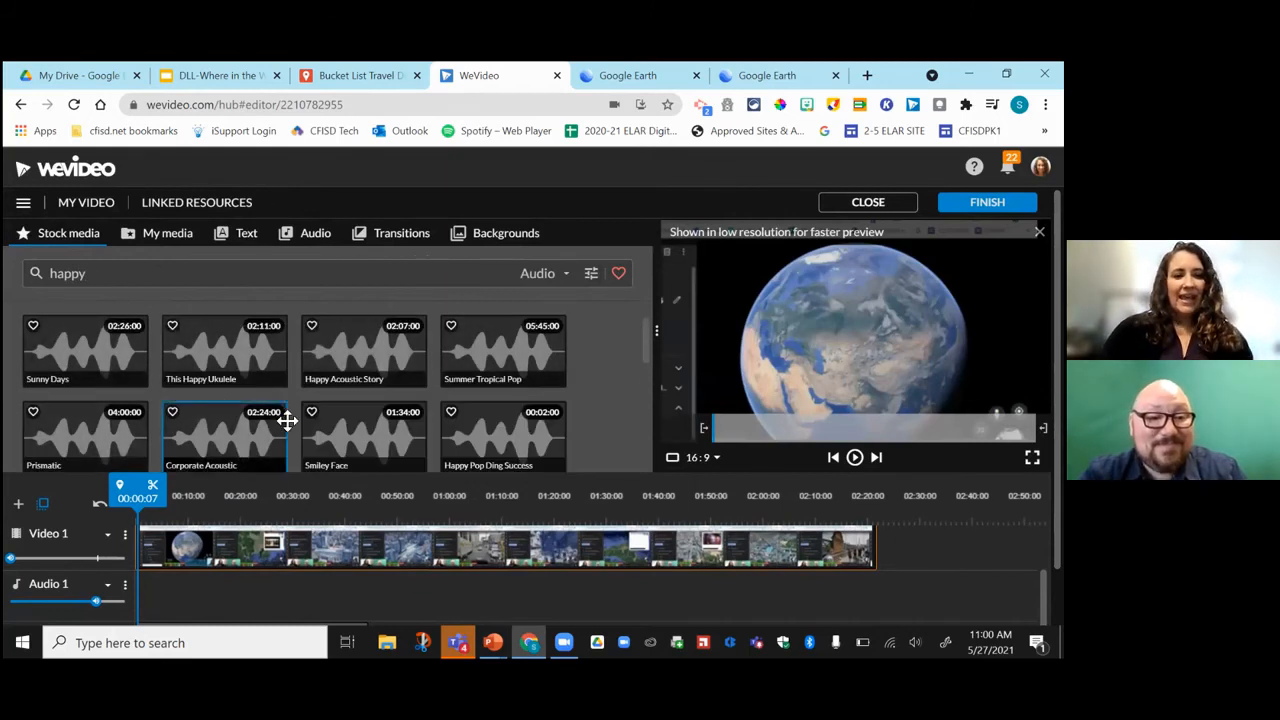
pyautogui.scroll(-1, 290, 421)
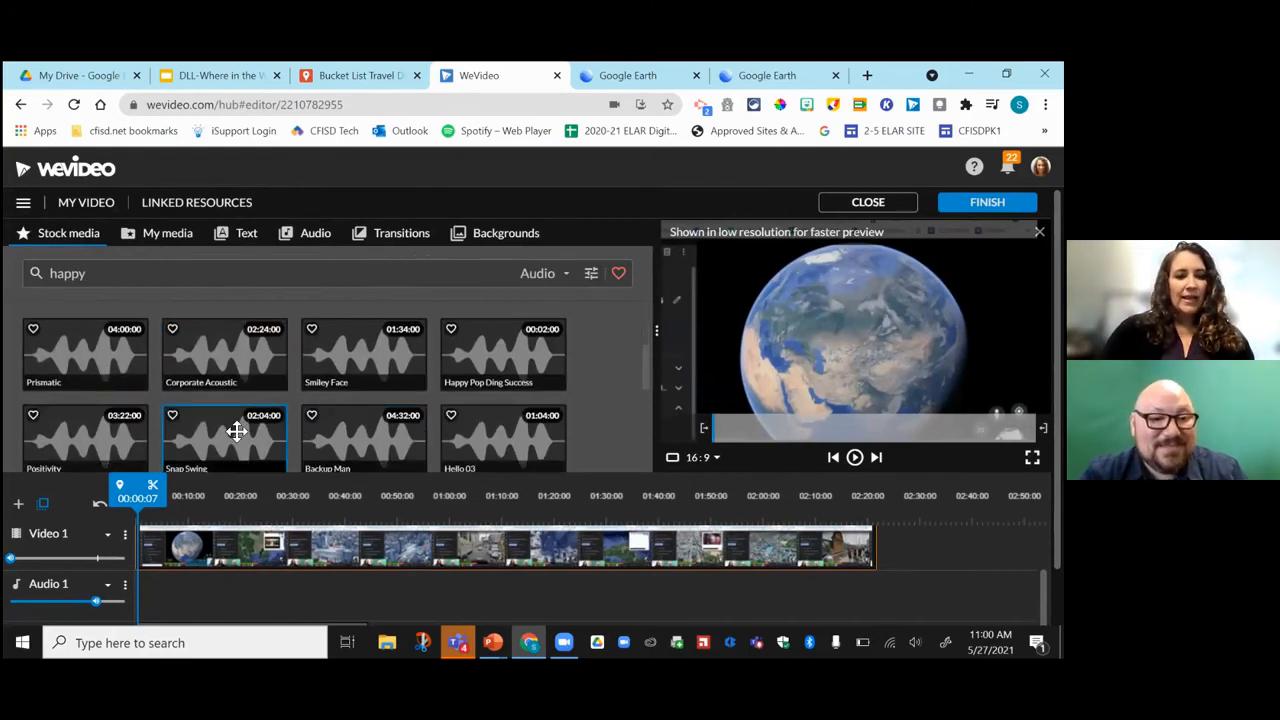
pyautogui.click(236, 430)
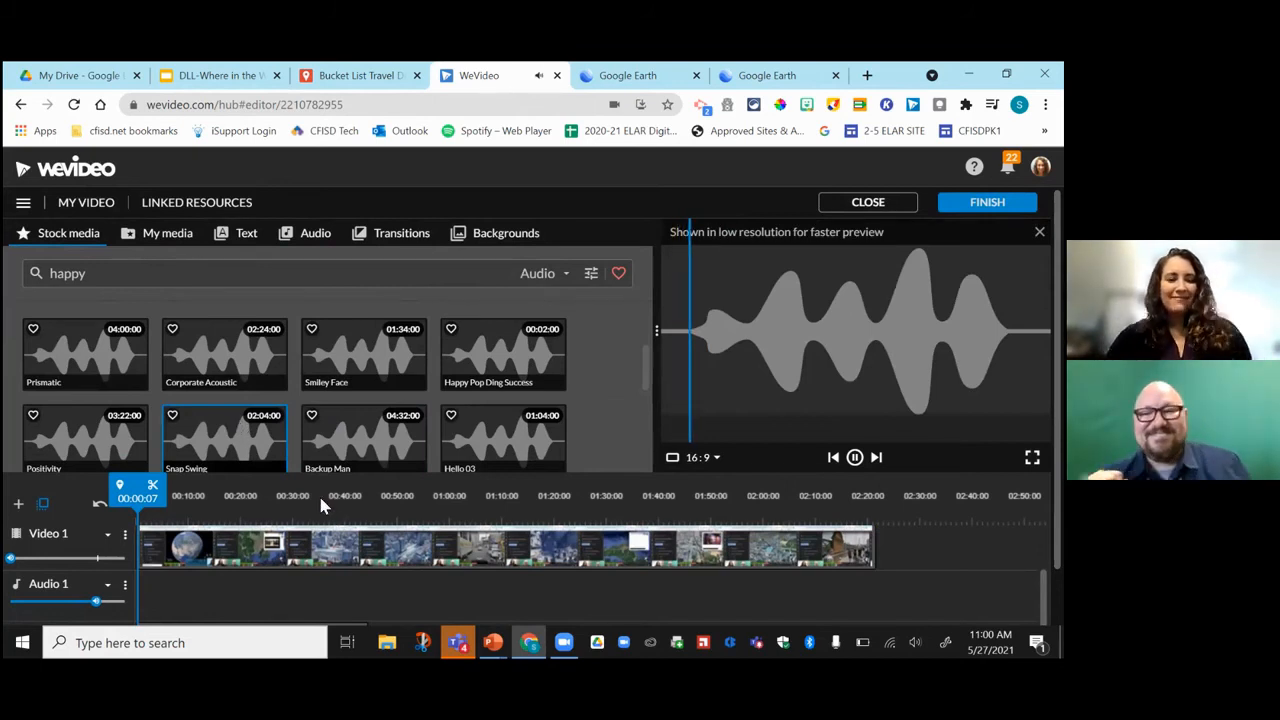
# Place Snap Swing on Audio 1 and lower its volume to about 45%, checking it with playback.
pyautogui.moveTo(214, 434); pyautogui.dragTo(173, 582)
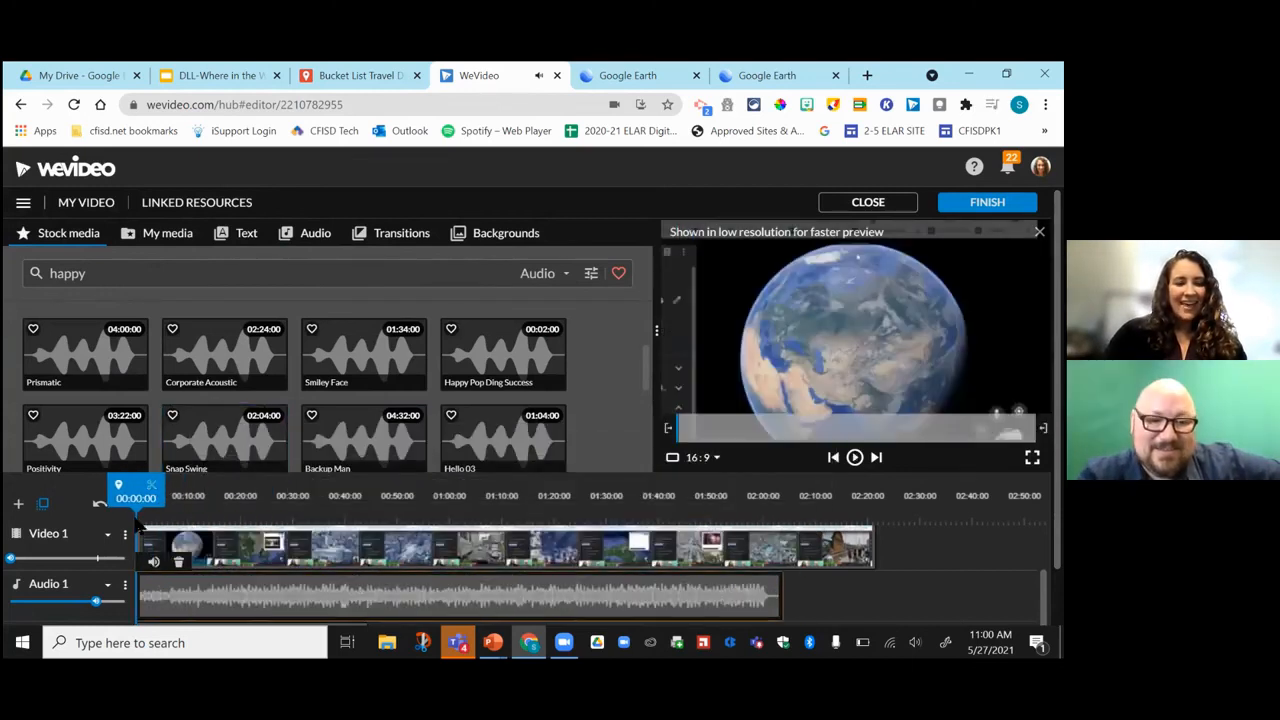
pyautogui.moveTo(96, 601); pyautogui.dragTo(53, 603)
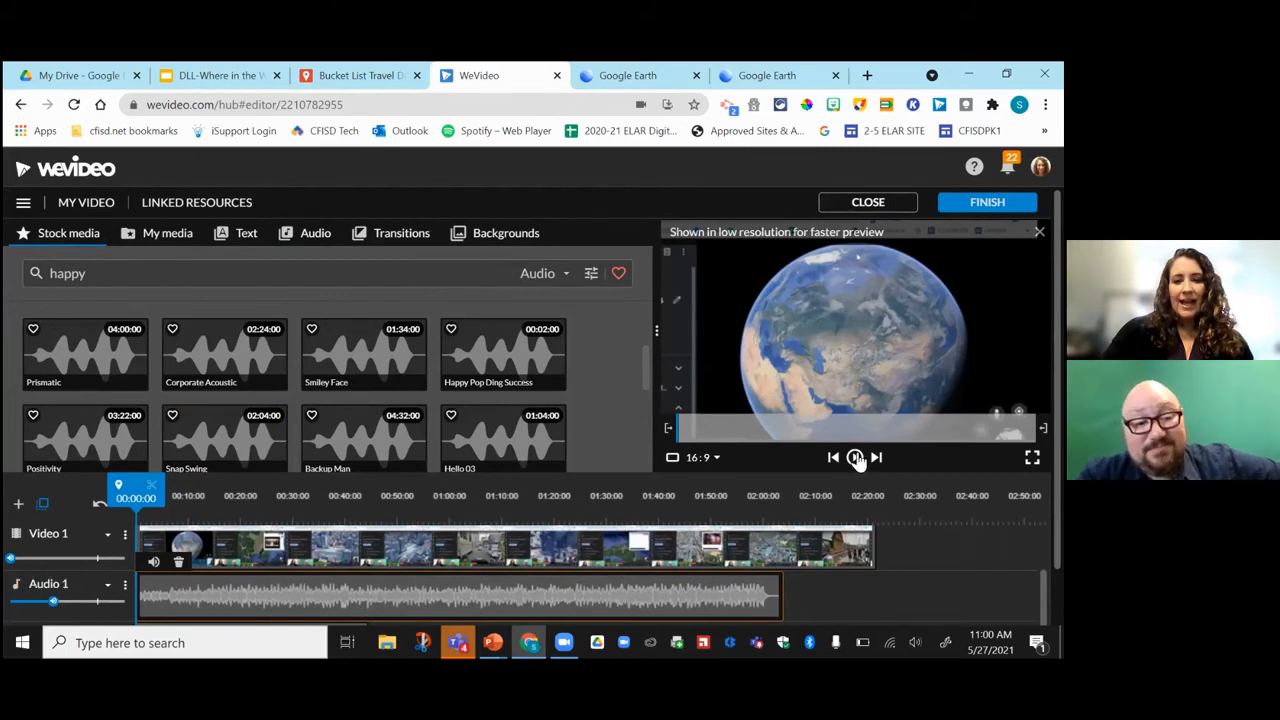
pyautogui.press('space')
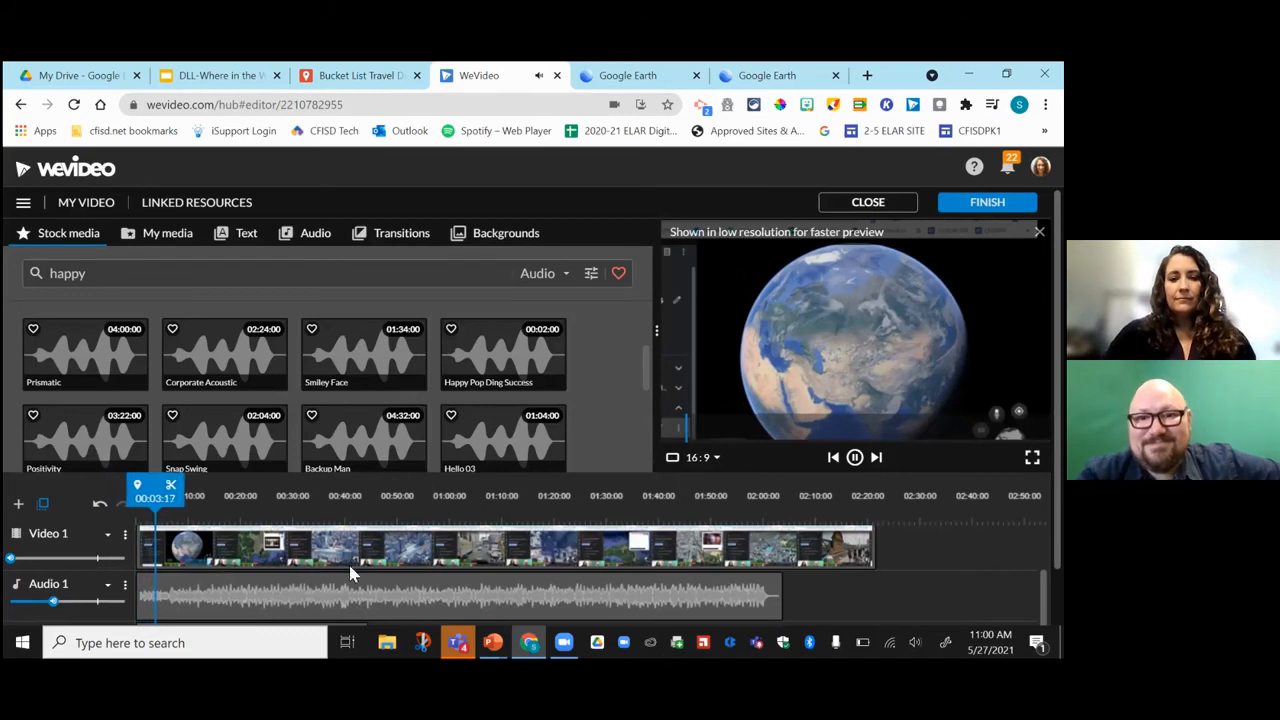
pyautogui.click(856, 460)
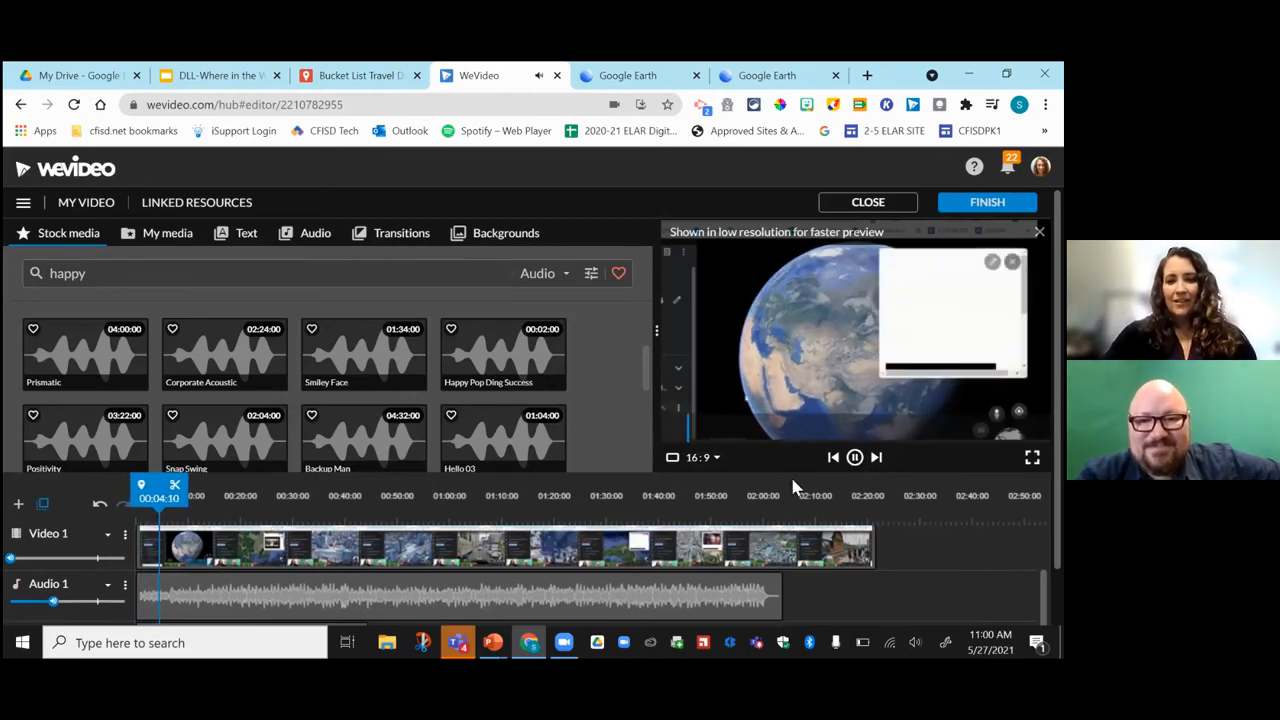
pyautogui.moveTo(51, 604)
pyautogui.moveTo(51, 604); pyautogui.dragTo(44, 603)
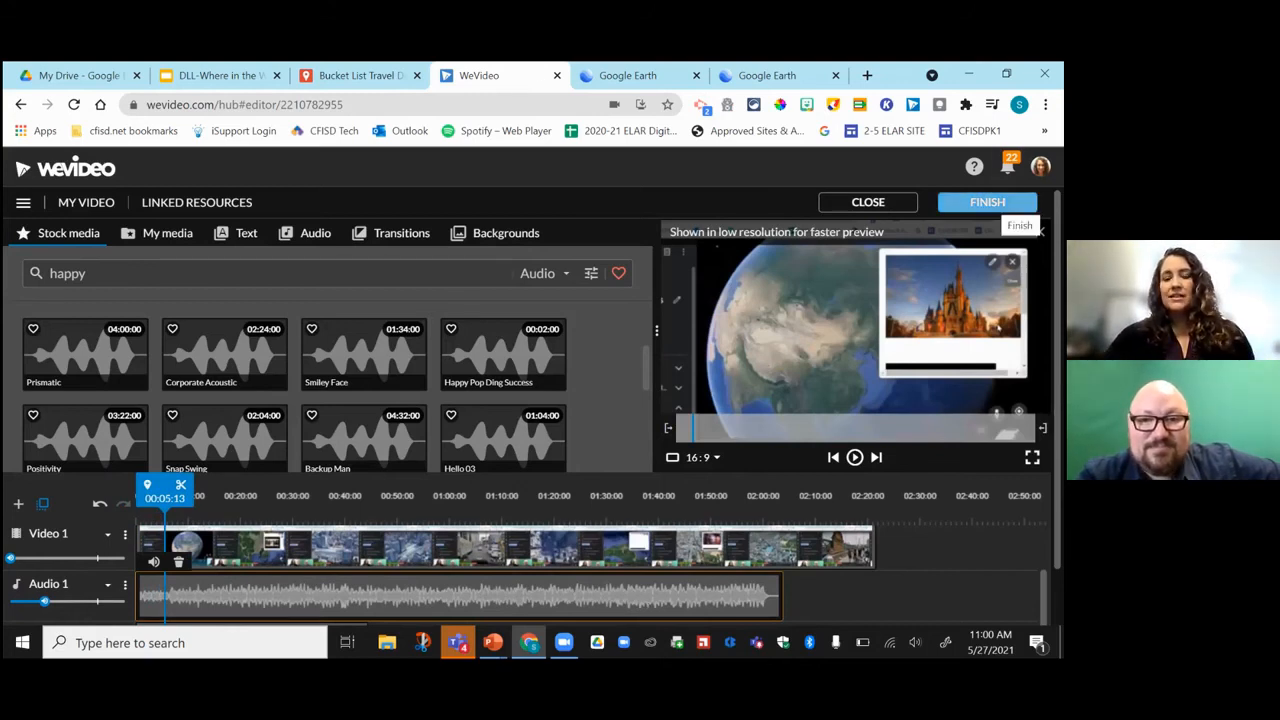
# Export the project titled 'manny's tour' at HD 1280x720 resolution.
pyautogui.click(987, 202)
pyautogui.moveTo(455, 437); pyautogui.dragTo(333, 431)
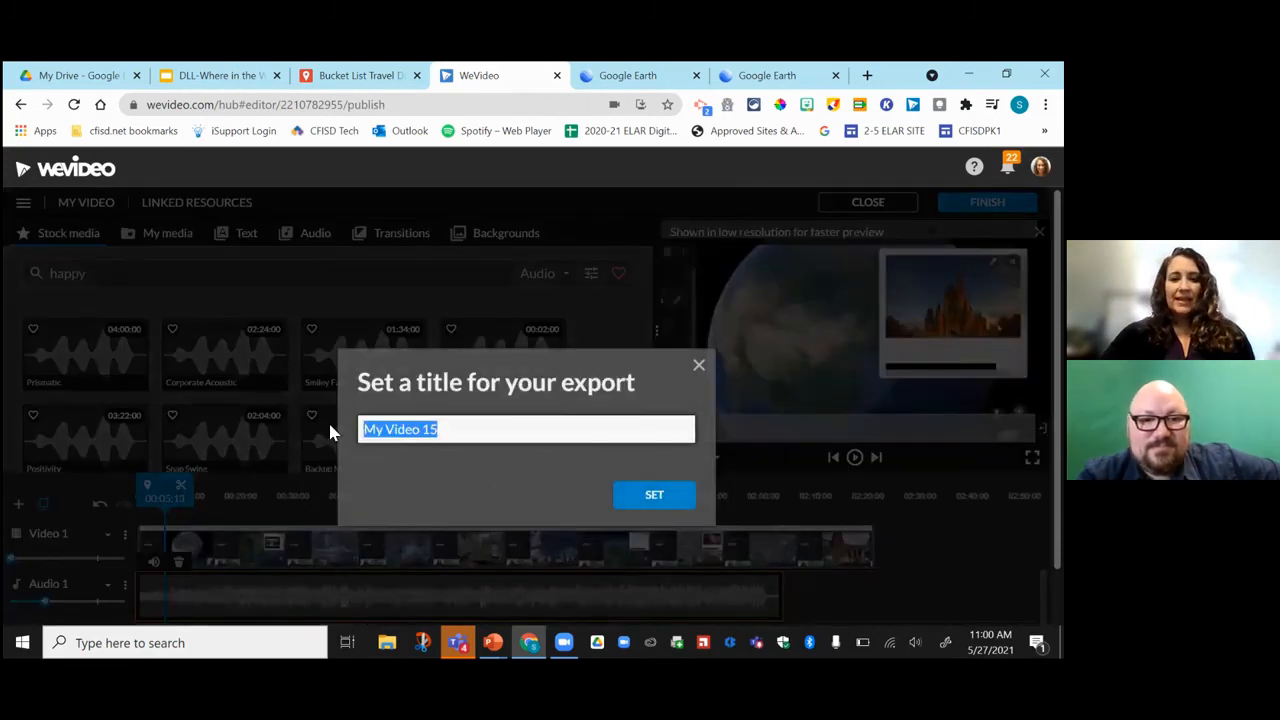
pyautogui.write("manny's tour")
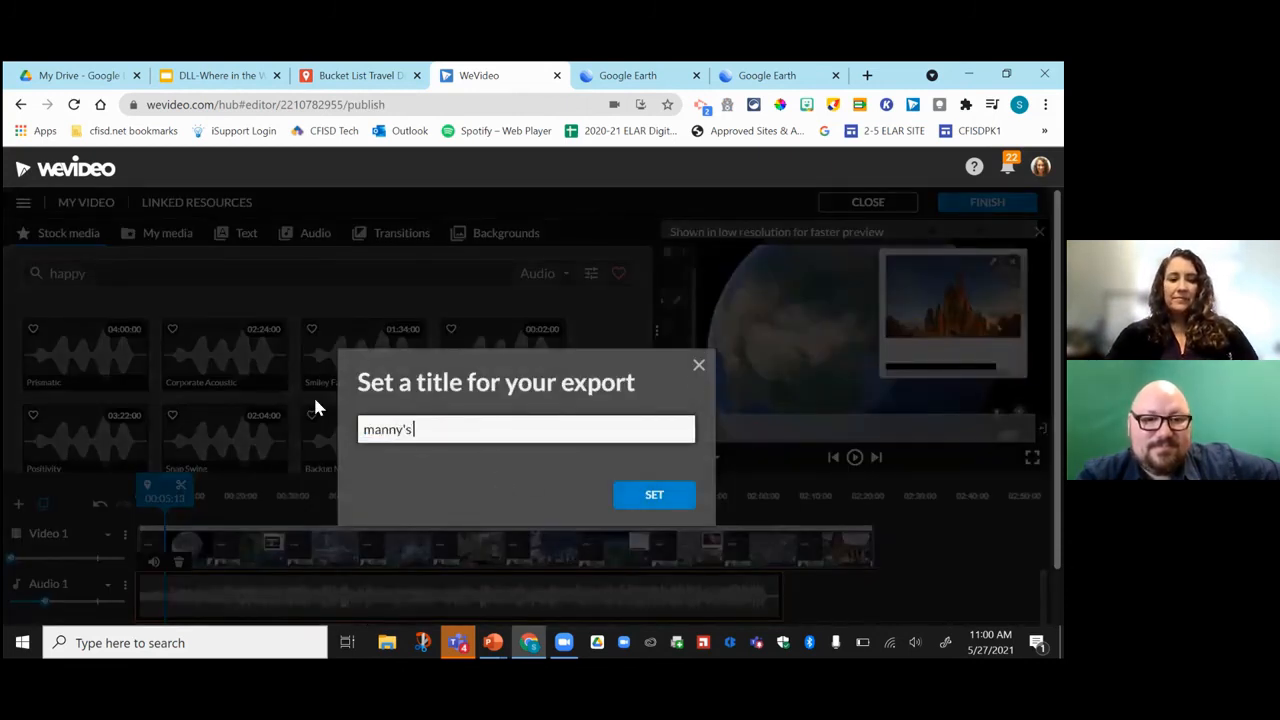
pyautogui.click(652, 494)
pyautogui.click(810, 432)
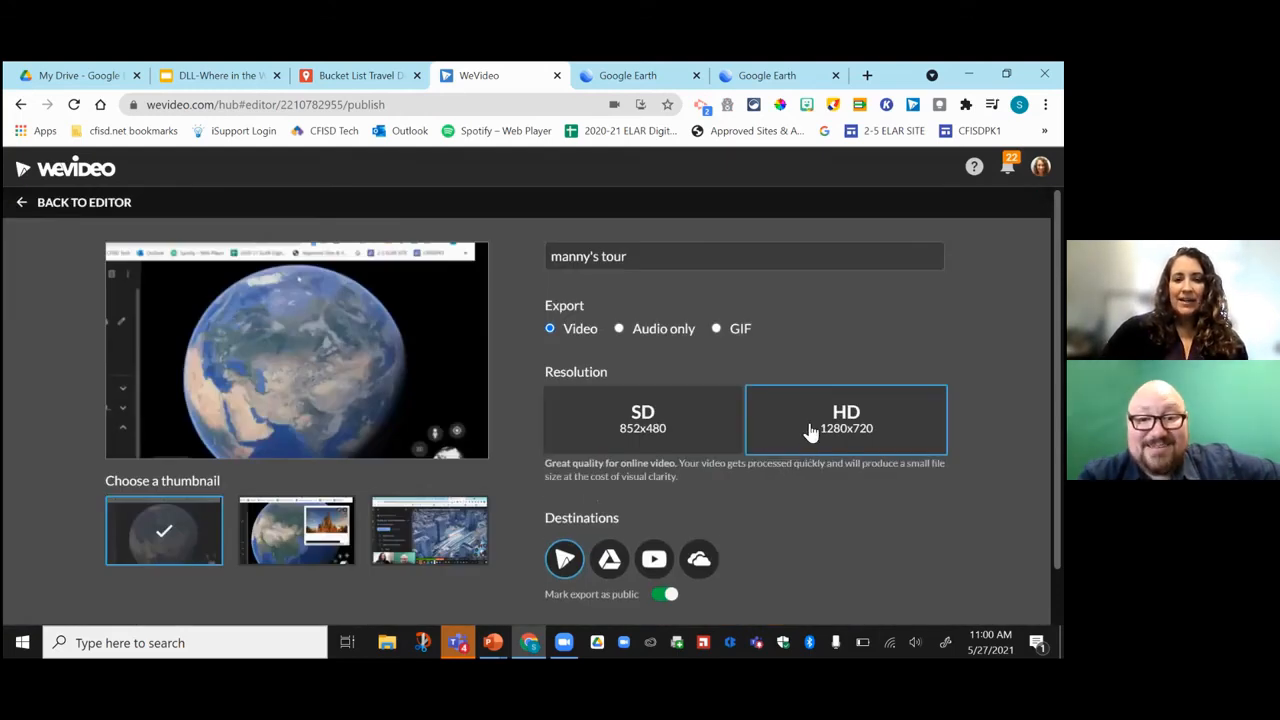
pyautogui.scroll(-1, 765, 518)
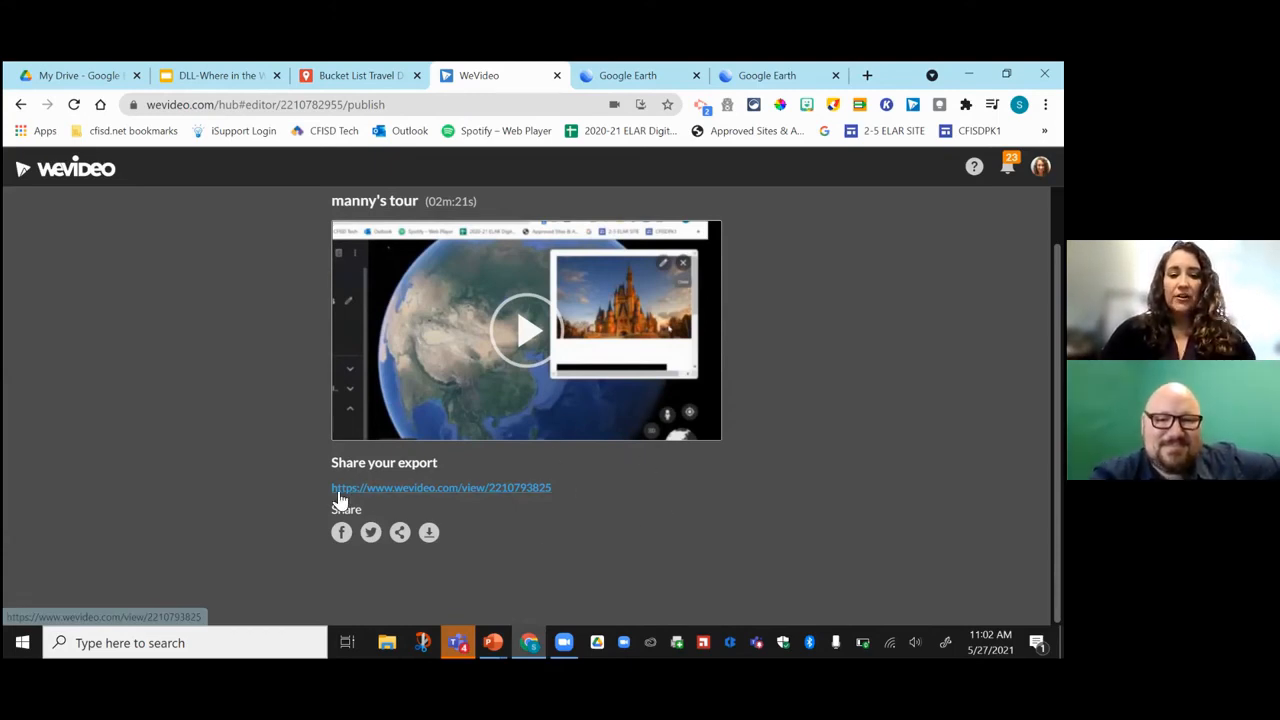
# Copy the exported manny's tour share link to the clipboard, then go back to the WeVideo home dashboard.
pyautogui.moveTo(555, 488); pyautogui.dragTo(325, 492)
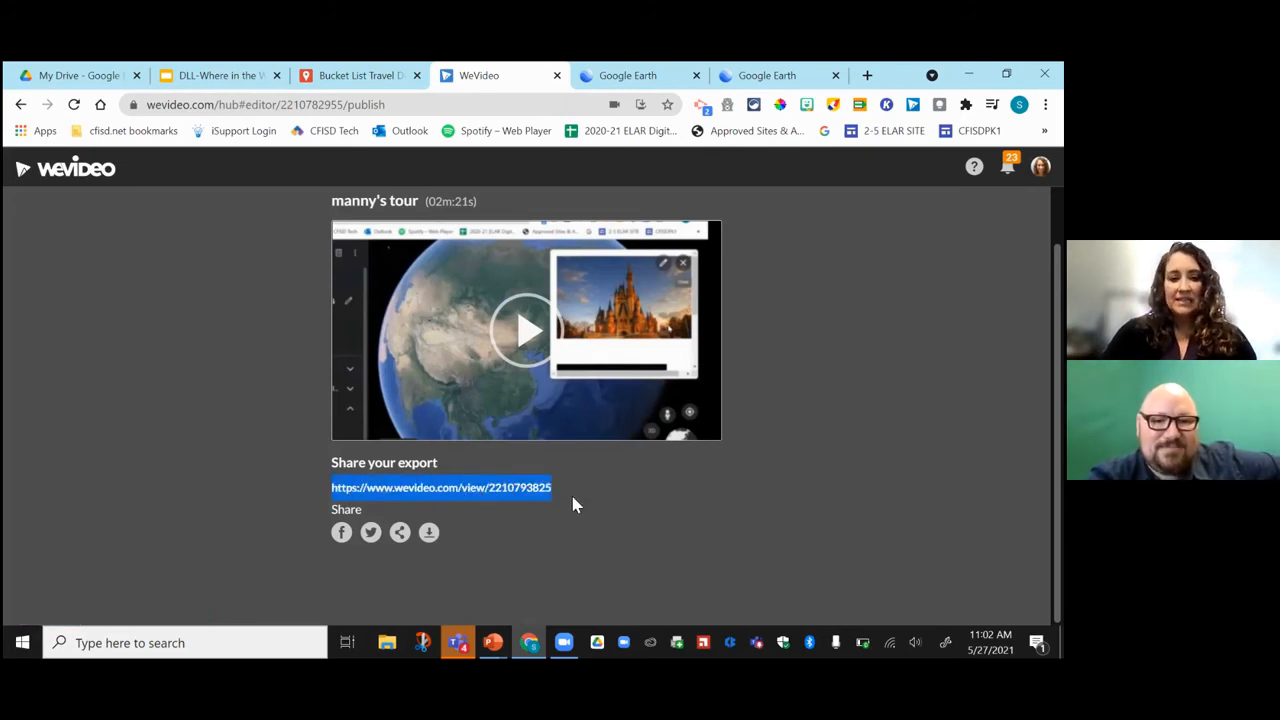
pyautogui.click(400, 533)
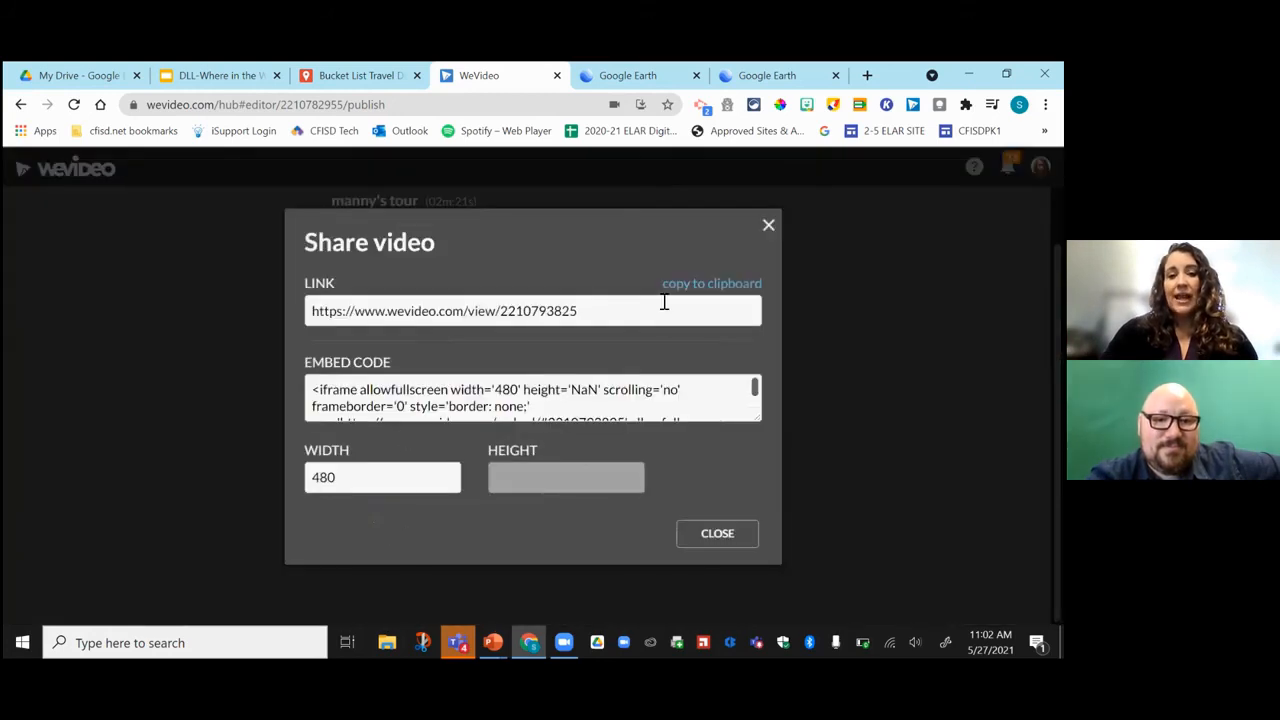
pyautogui.click(709, 287)
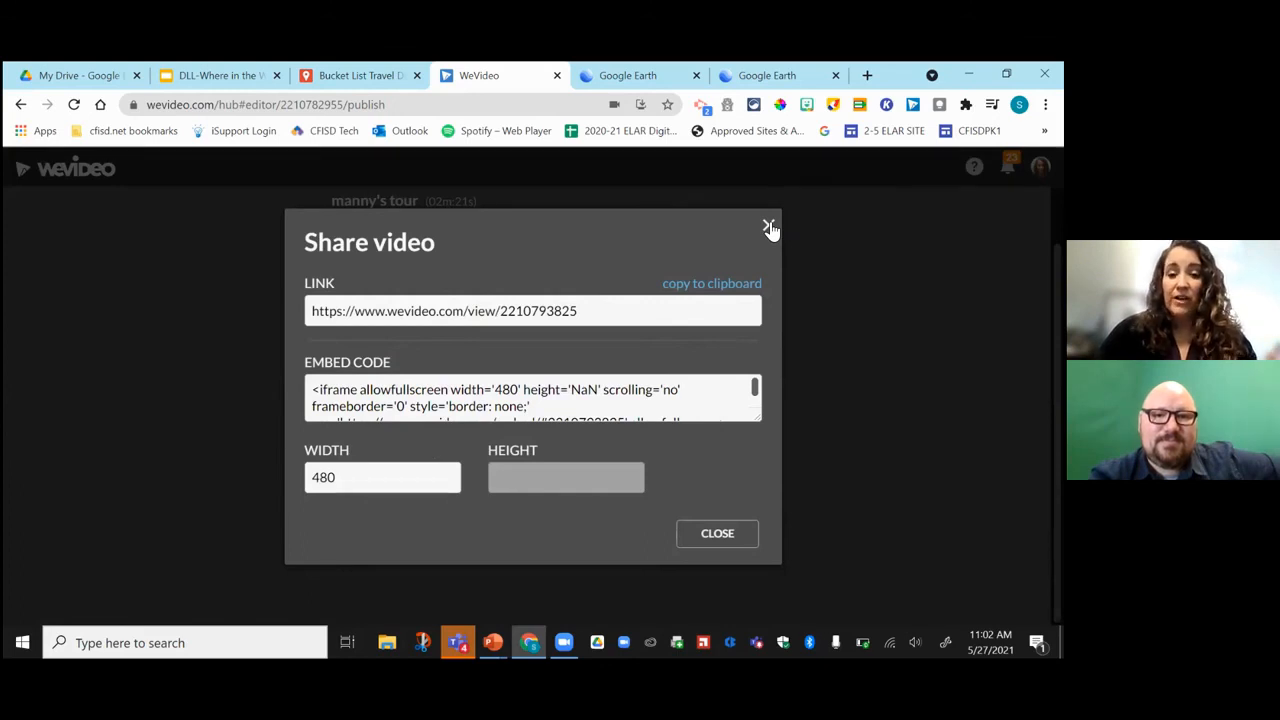
pyautogui.click(768, 227)
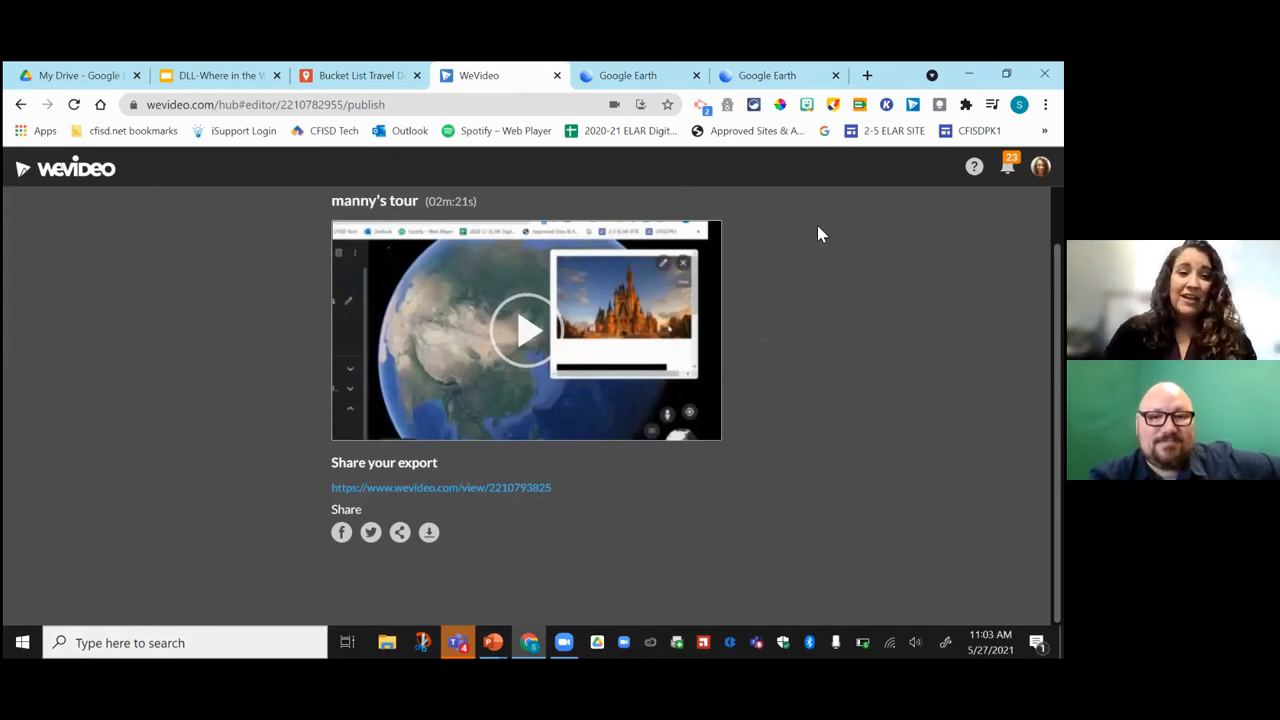
pyautogui.click(97, 174)
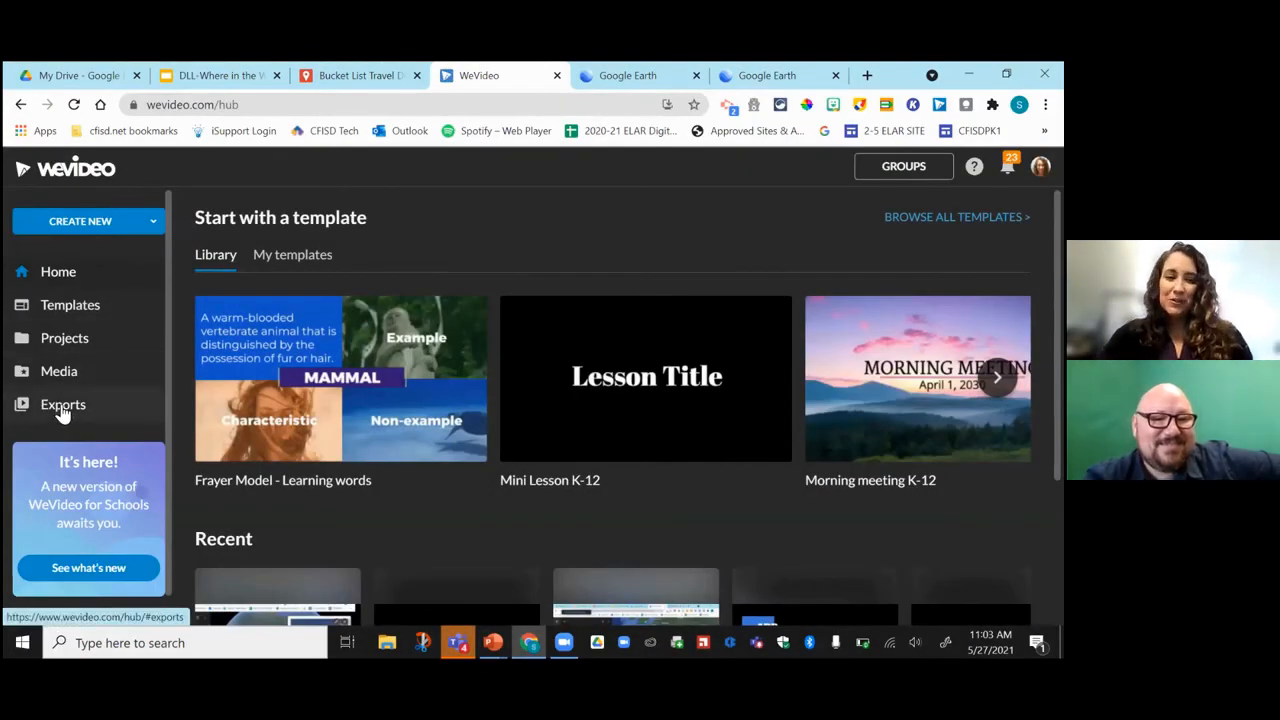
# Open the manny's tour entry from the Exports list to view its export page.
pyautogui.click(62, 410)
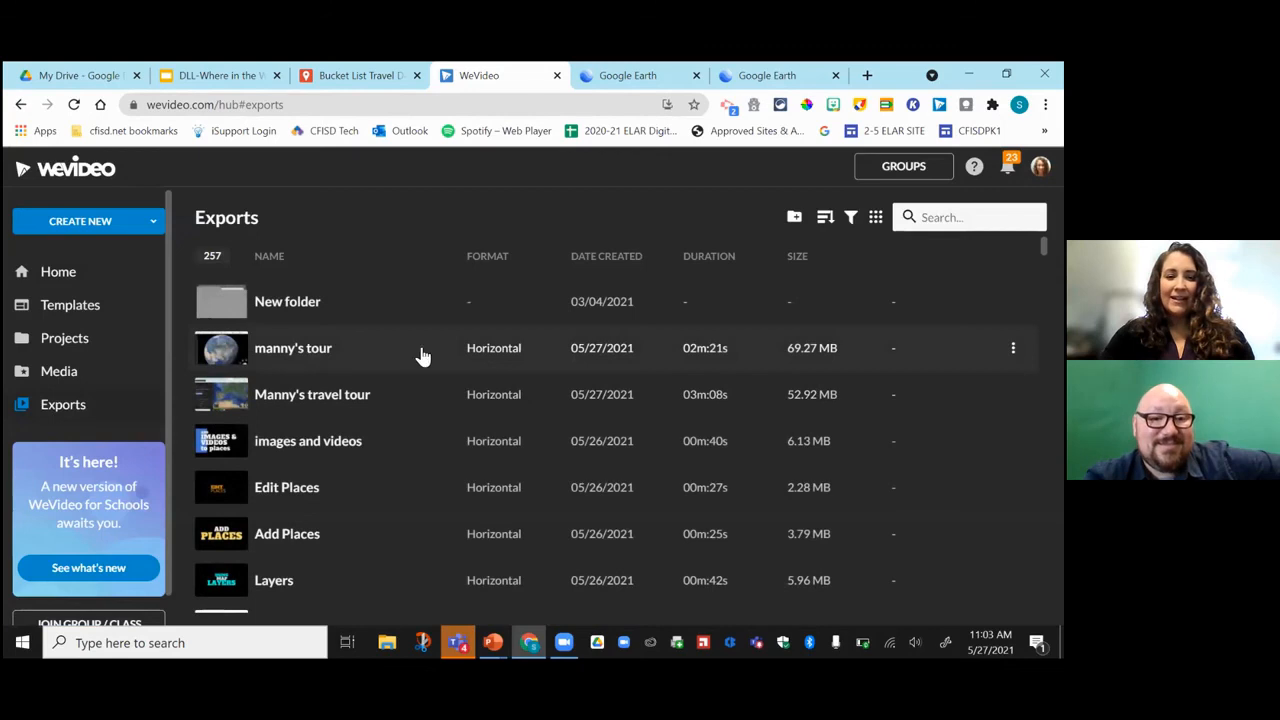
pyautogui.click(297, 360)
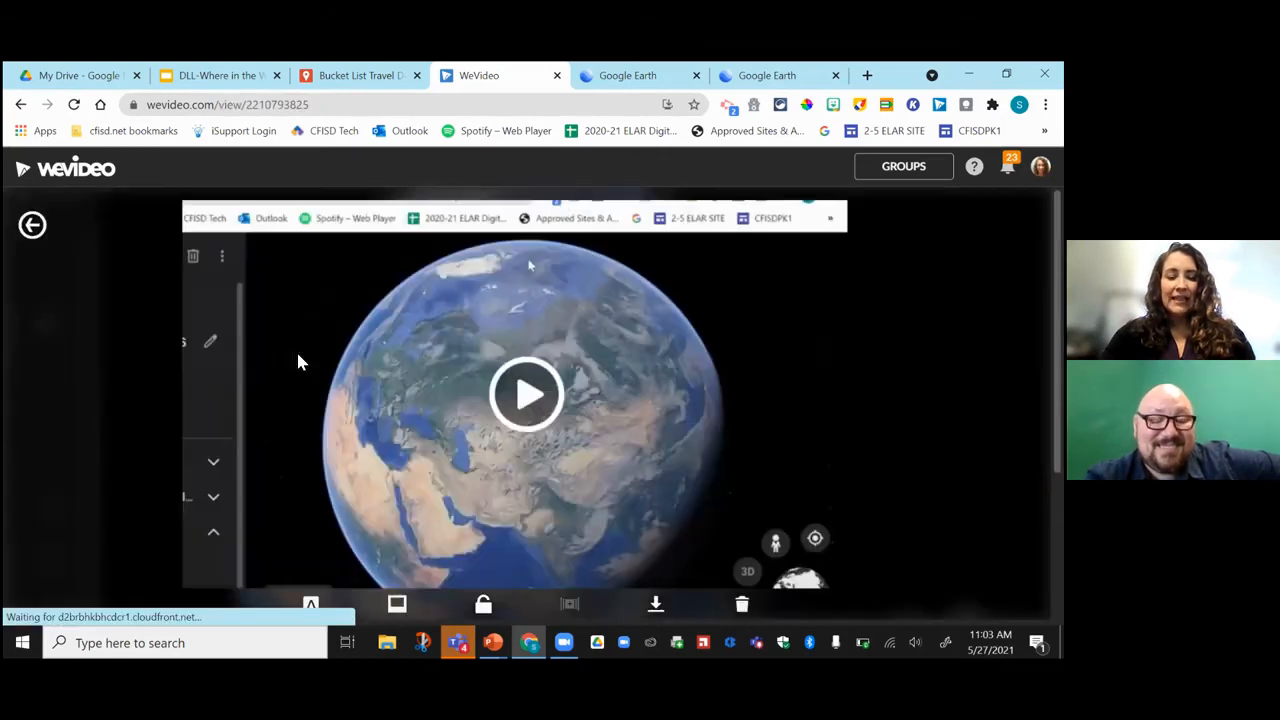
pyautogui.scroll(-2, 380, 378)
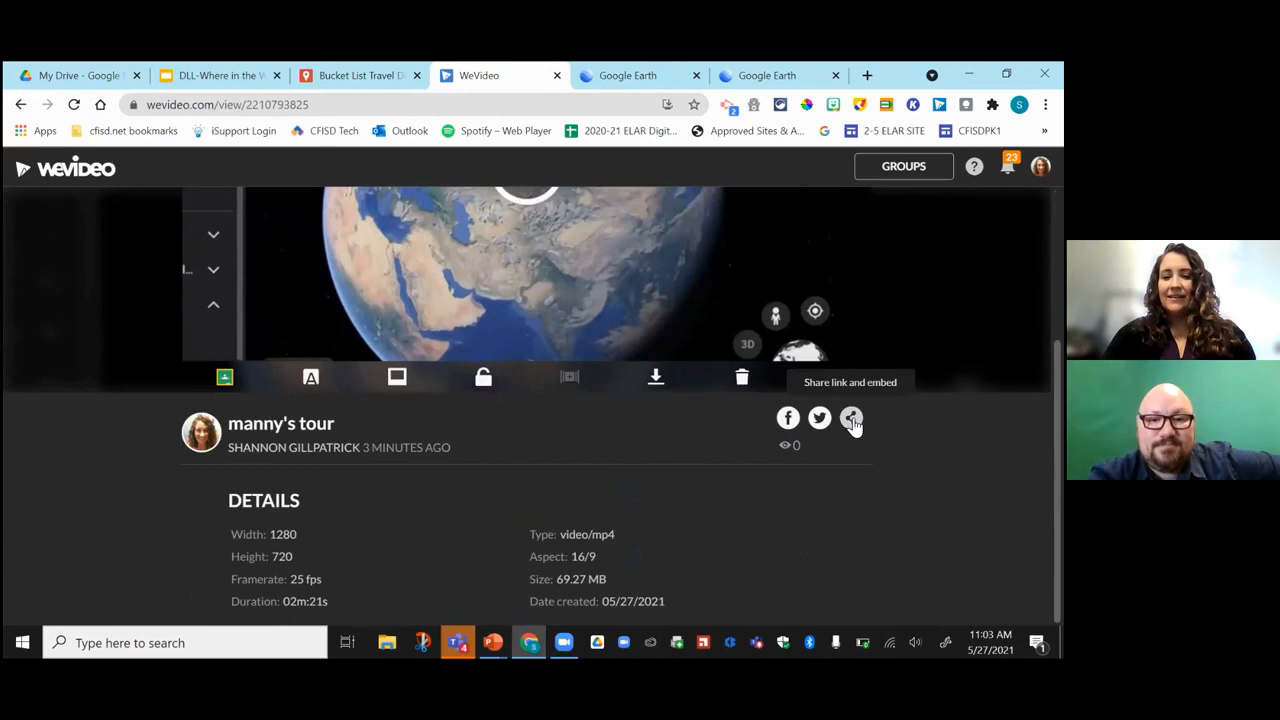
# Review the Share link and embed options and the page's web address for manny's tour.
pyautogui.click(851, 417)
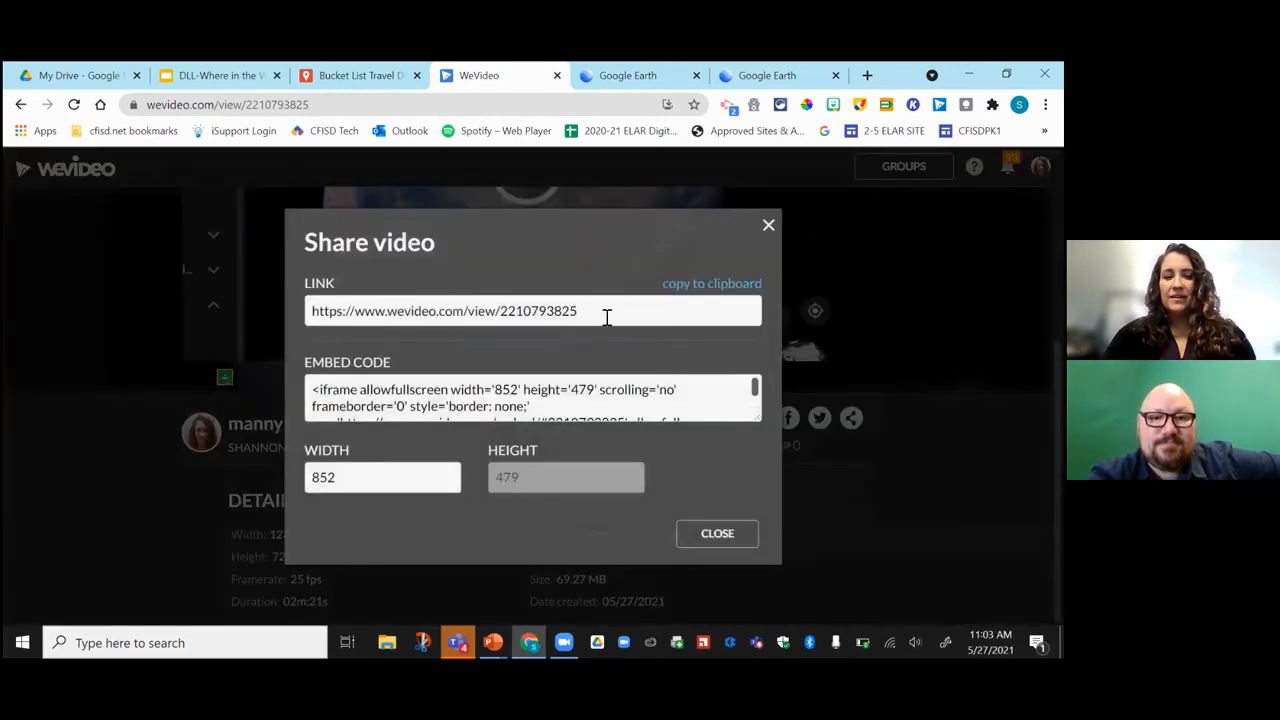
pyautogui.click(768, 227)
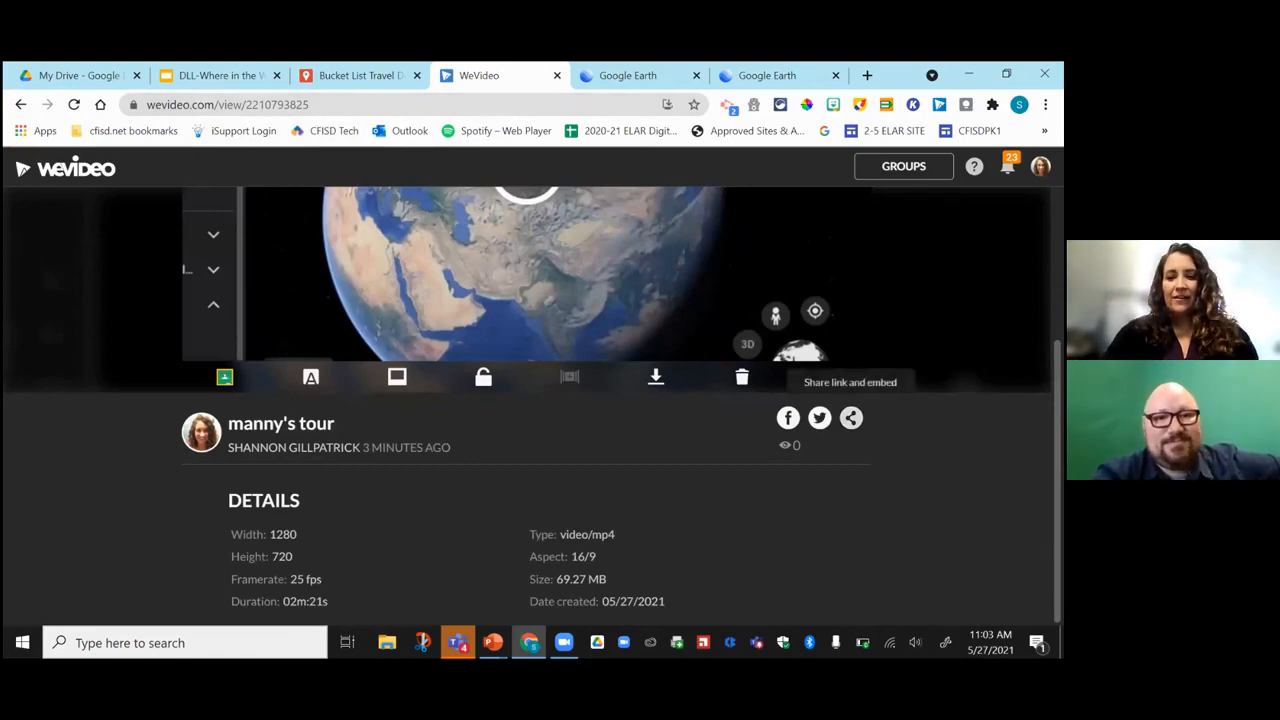
pyautogui.click(851, 417)
pyautogui.click(226, 106)
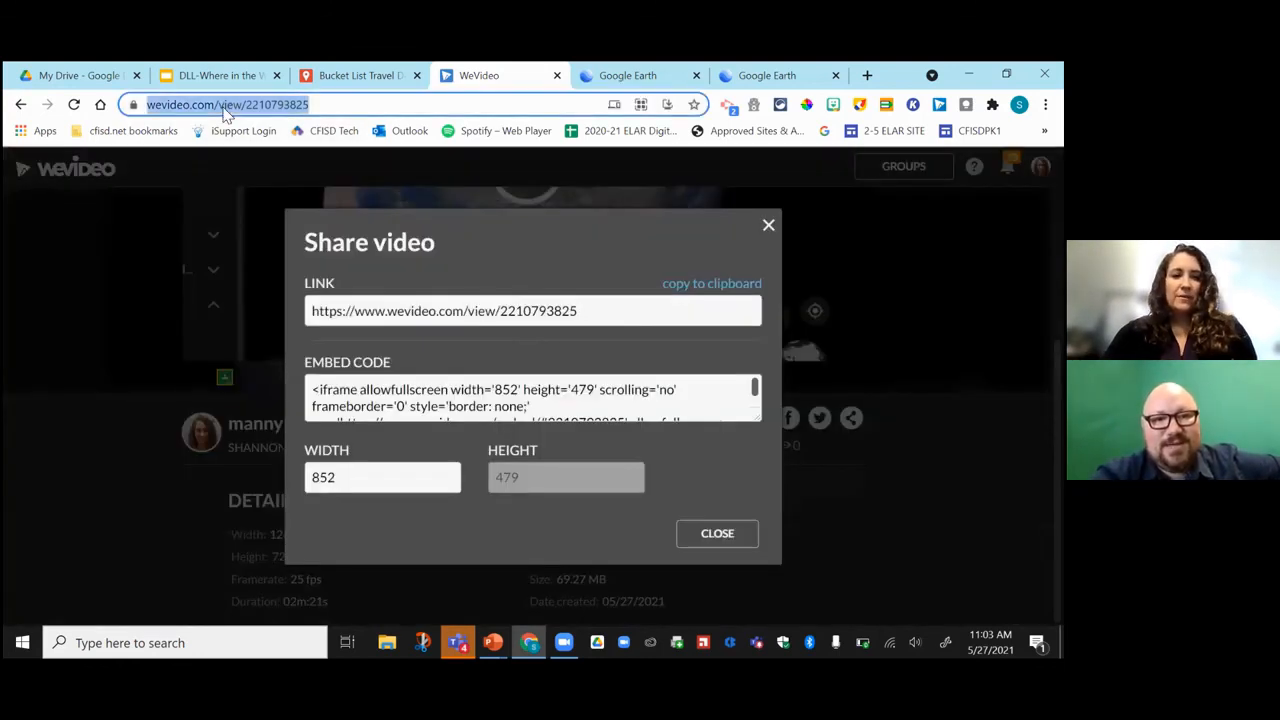
pyautogui.click(768, 230)
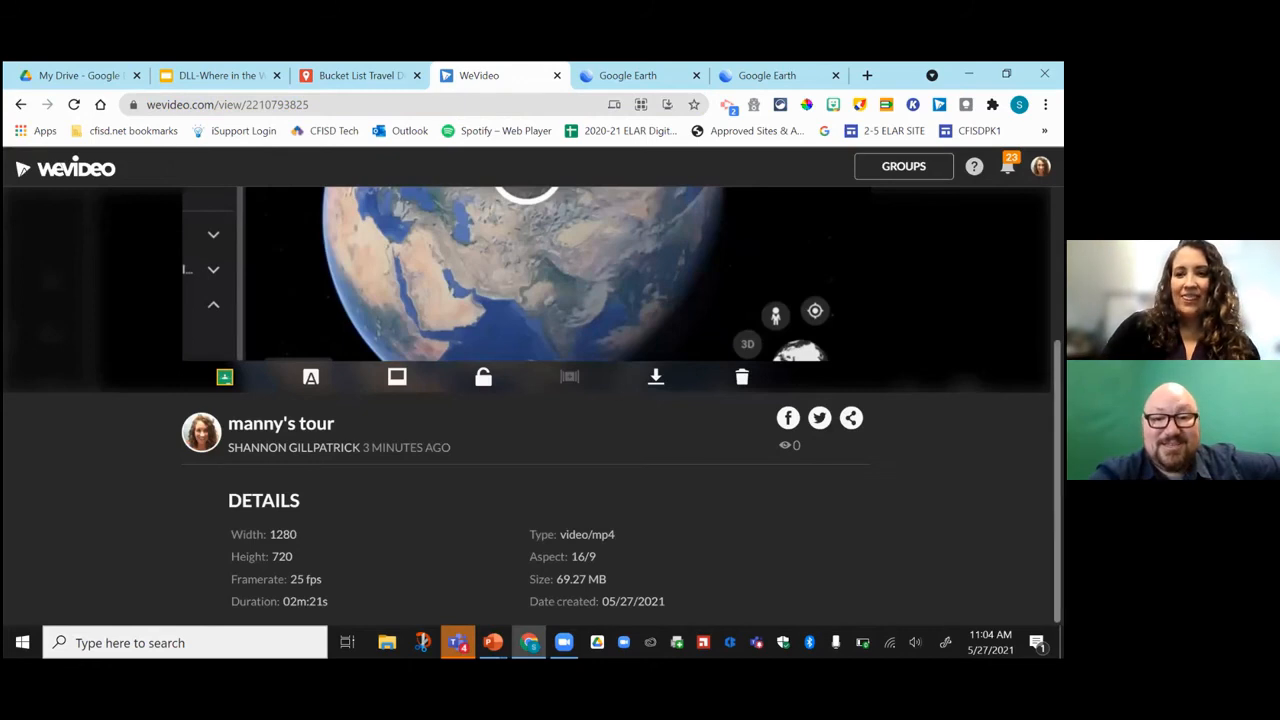
pyautogui.scroll(3, 530, 265)
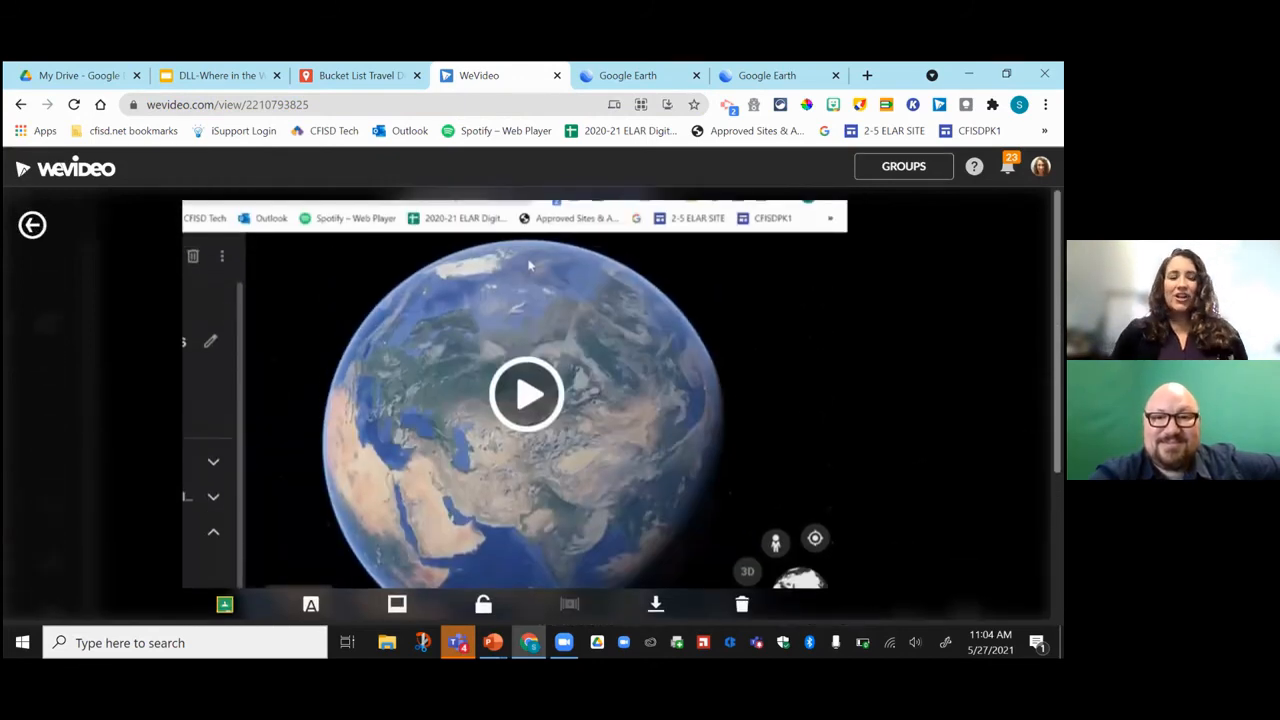